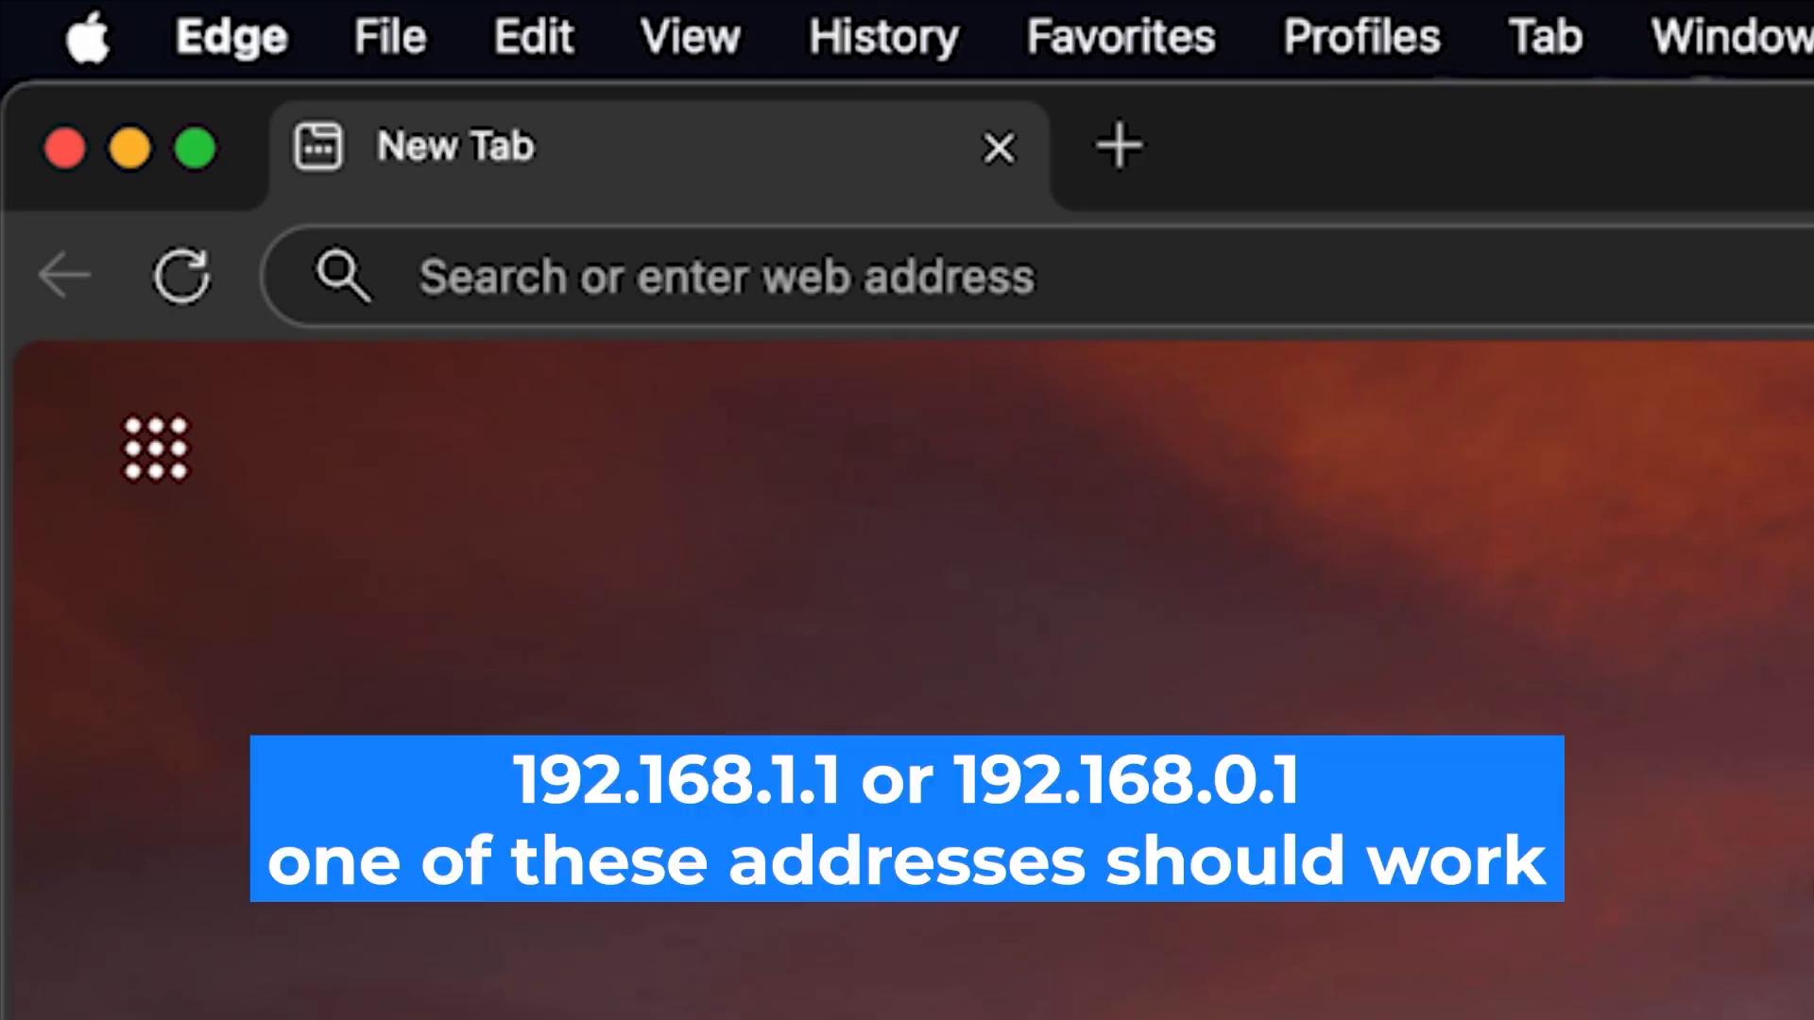
Step: Open the router's admin page at 192.168.1.1 in a new browser tab
left_click(1124, 288)
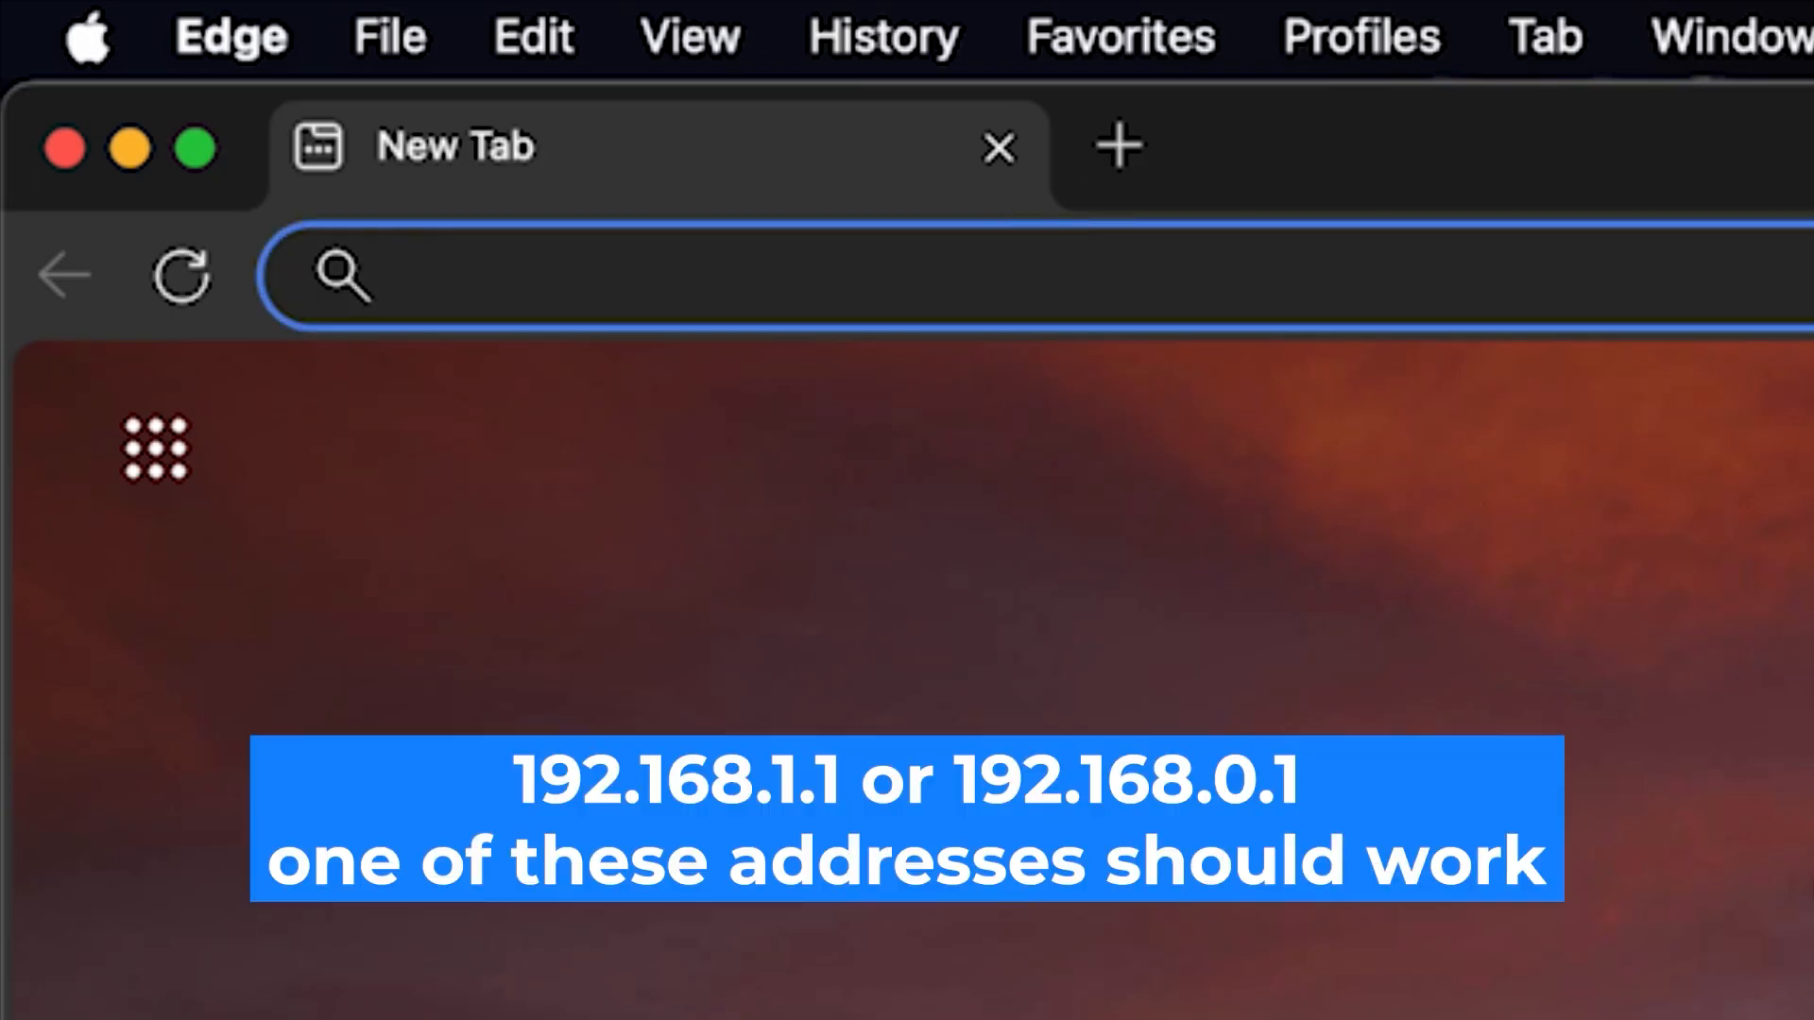
type("192.168.1.1")
key("Return")
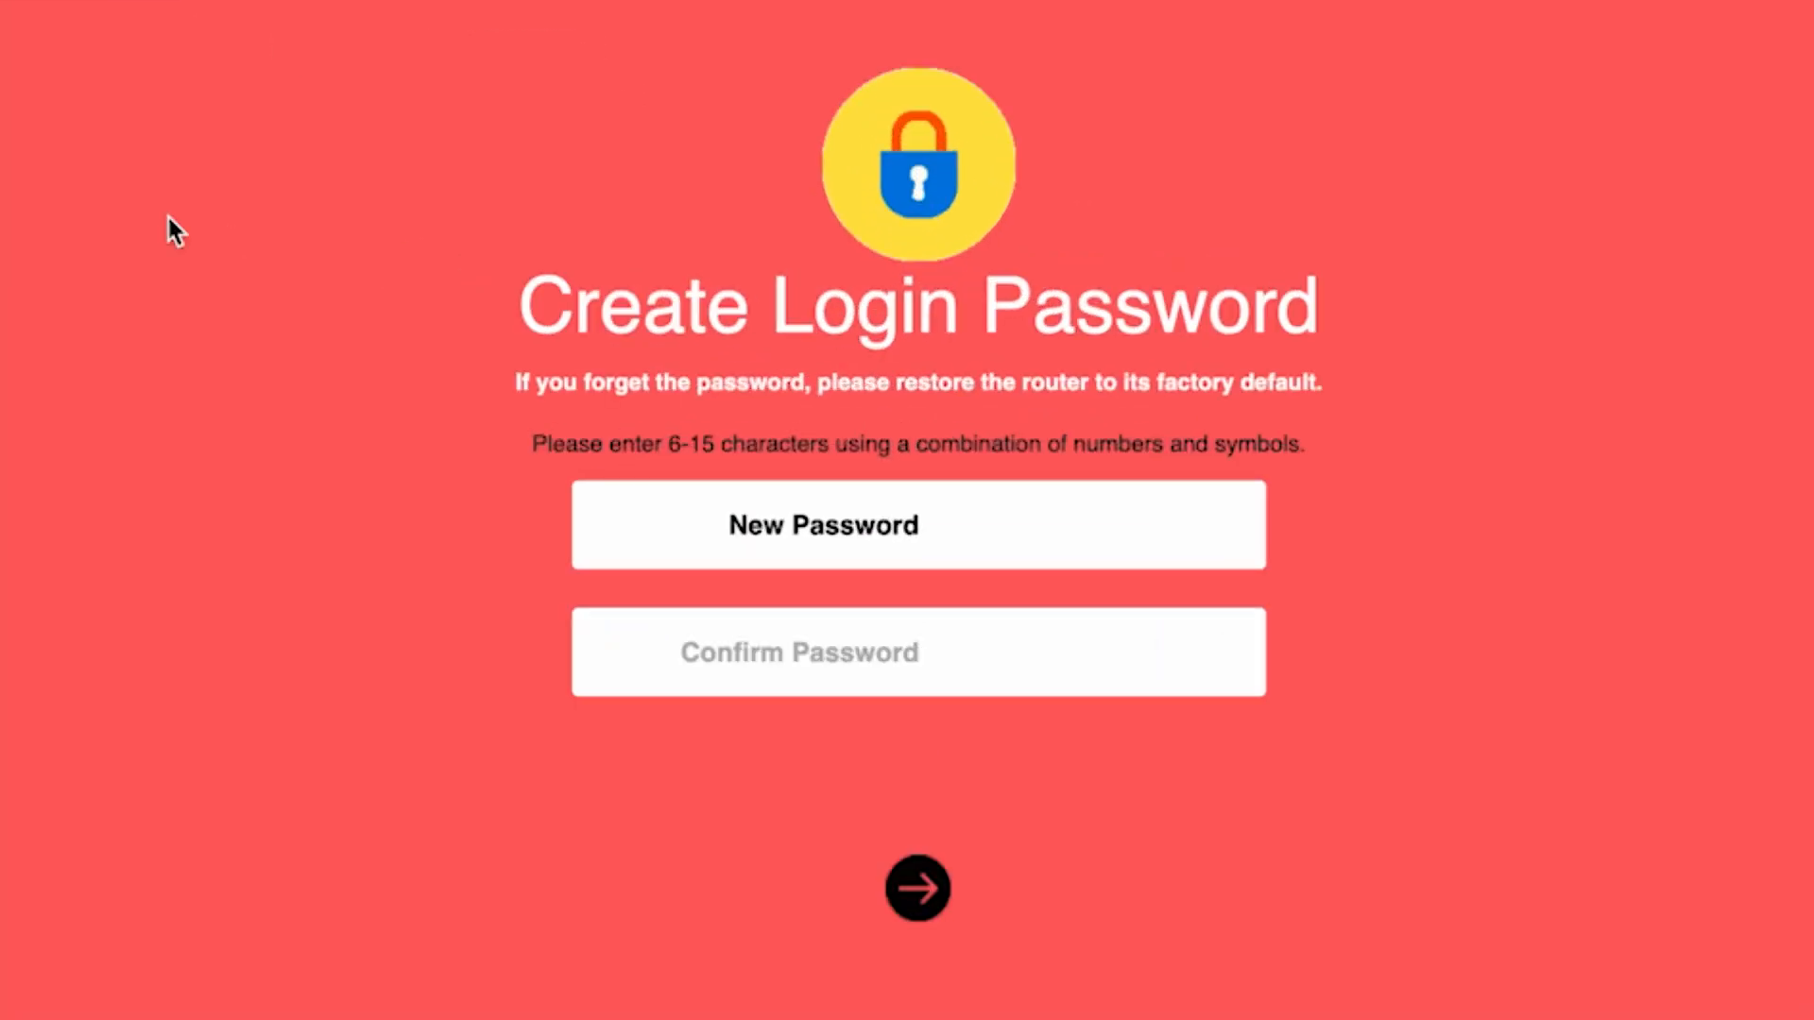
Step: Create the router login password, entering it in both New Password and Confirm Password, and continue
type("••••••••")
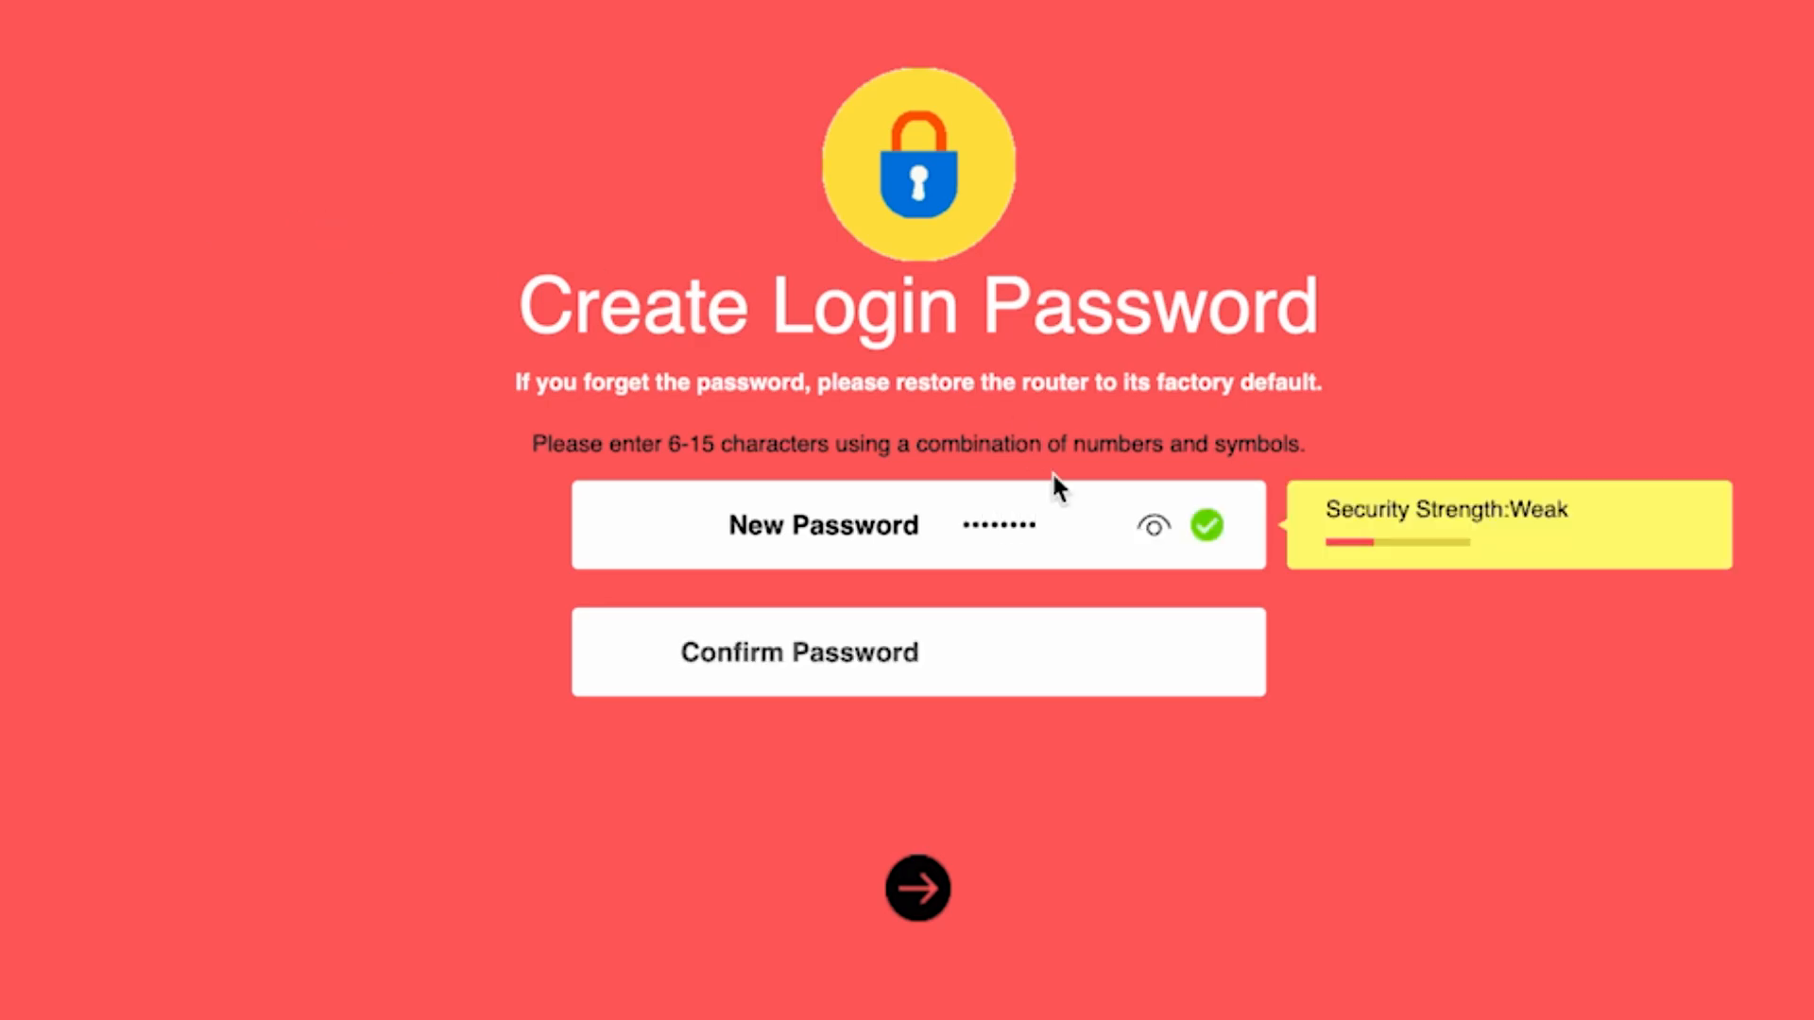
left_click(1152, 526)
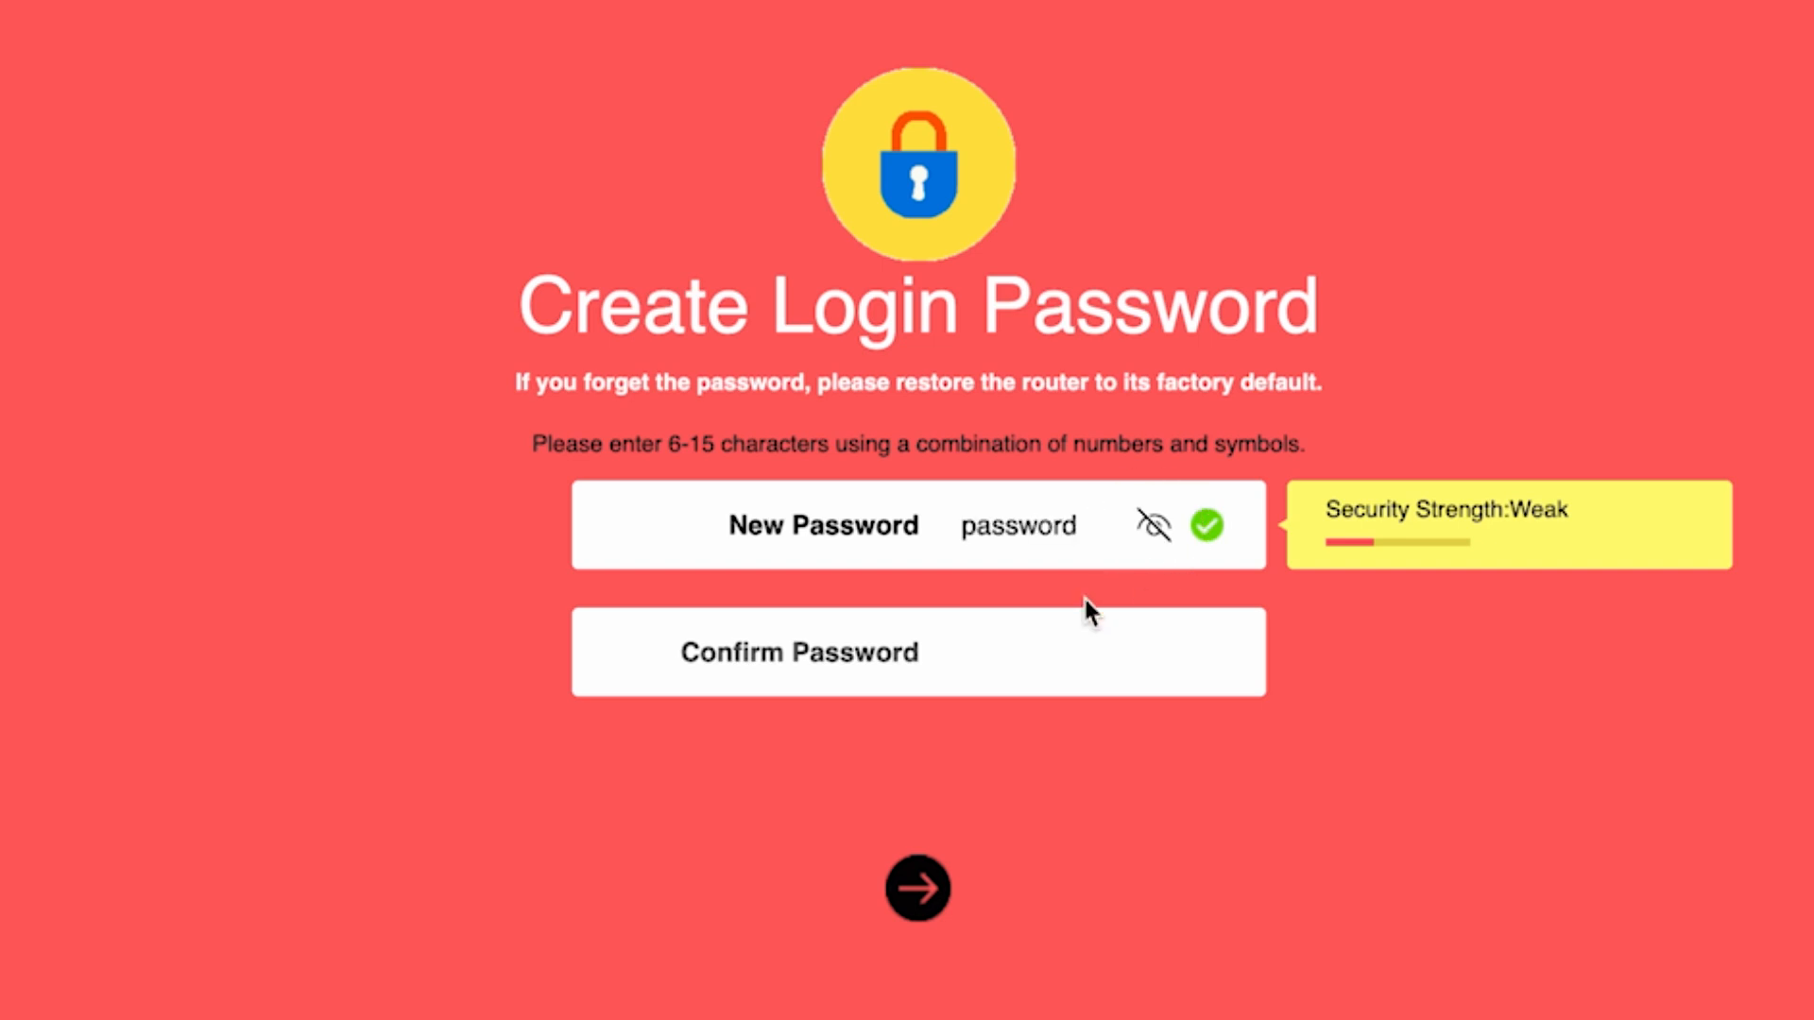
left_click(999, 652)
type("password")
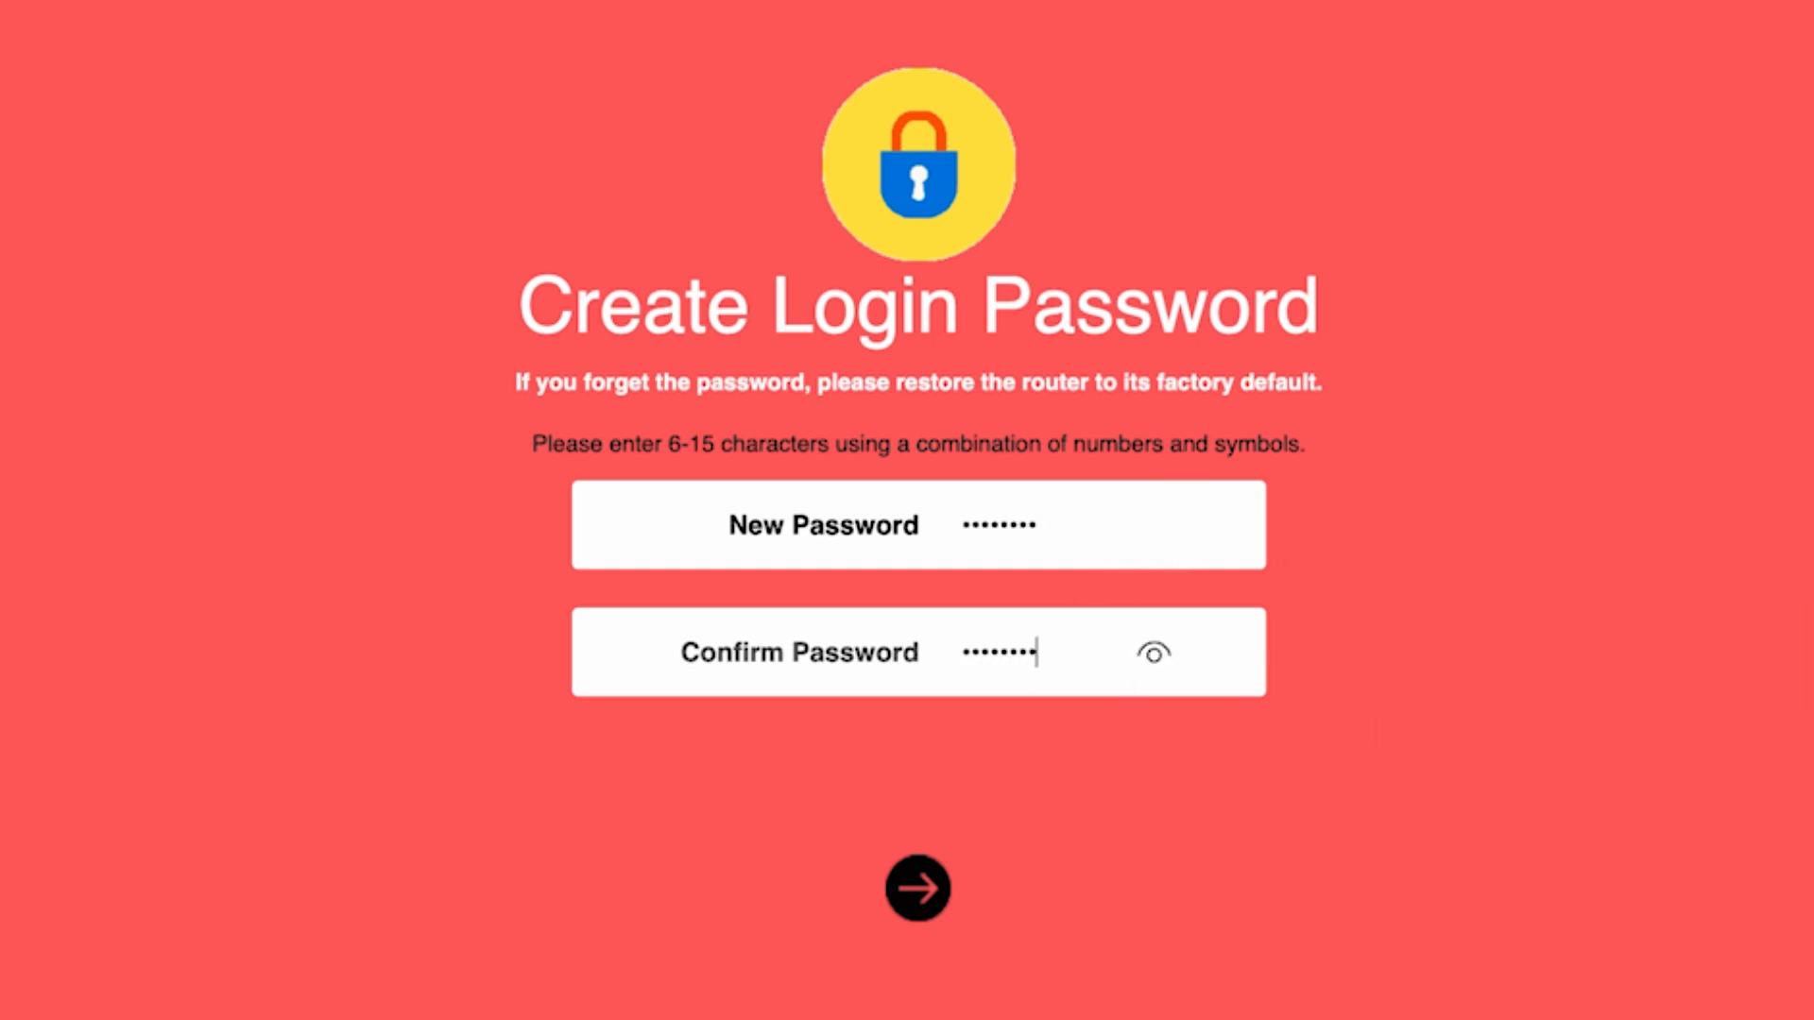
left_click(918, 914)
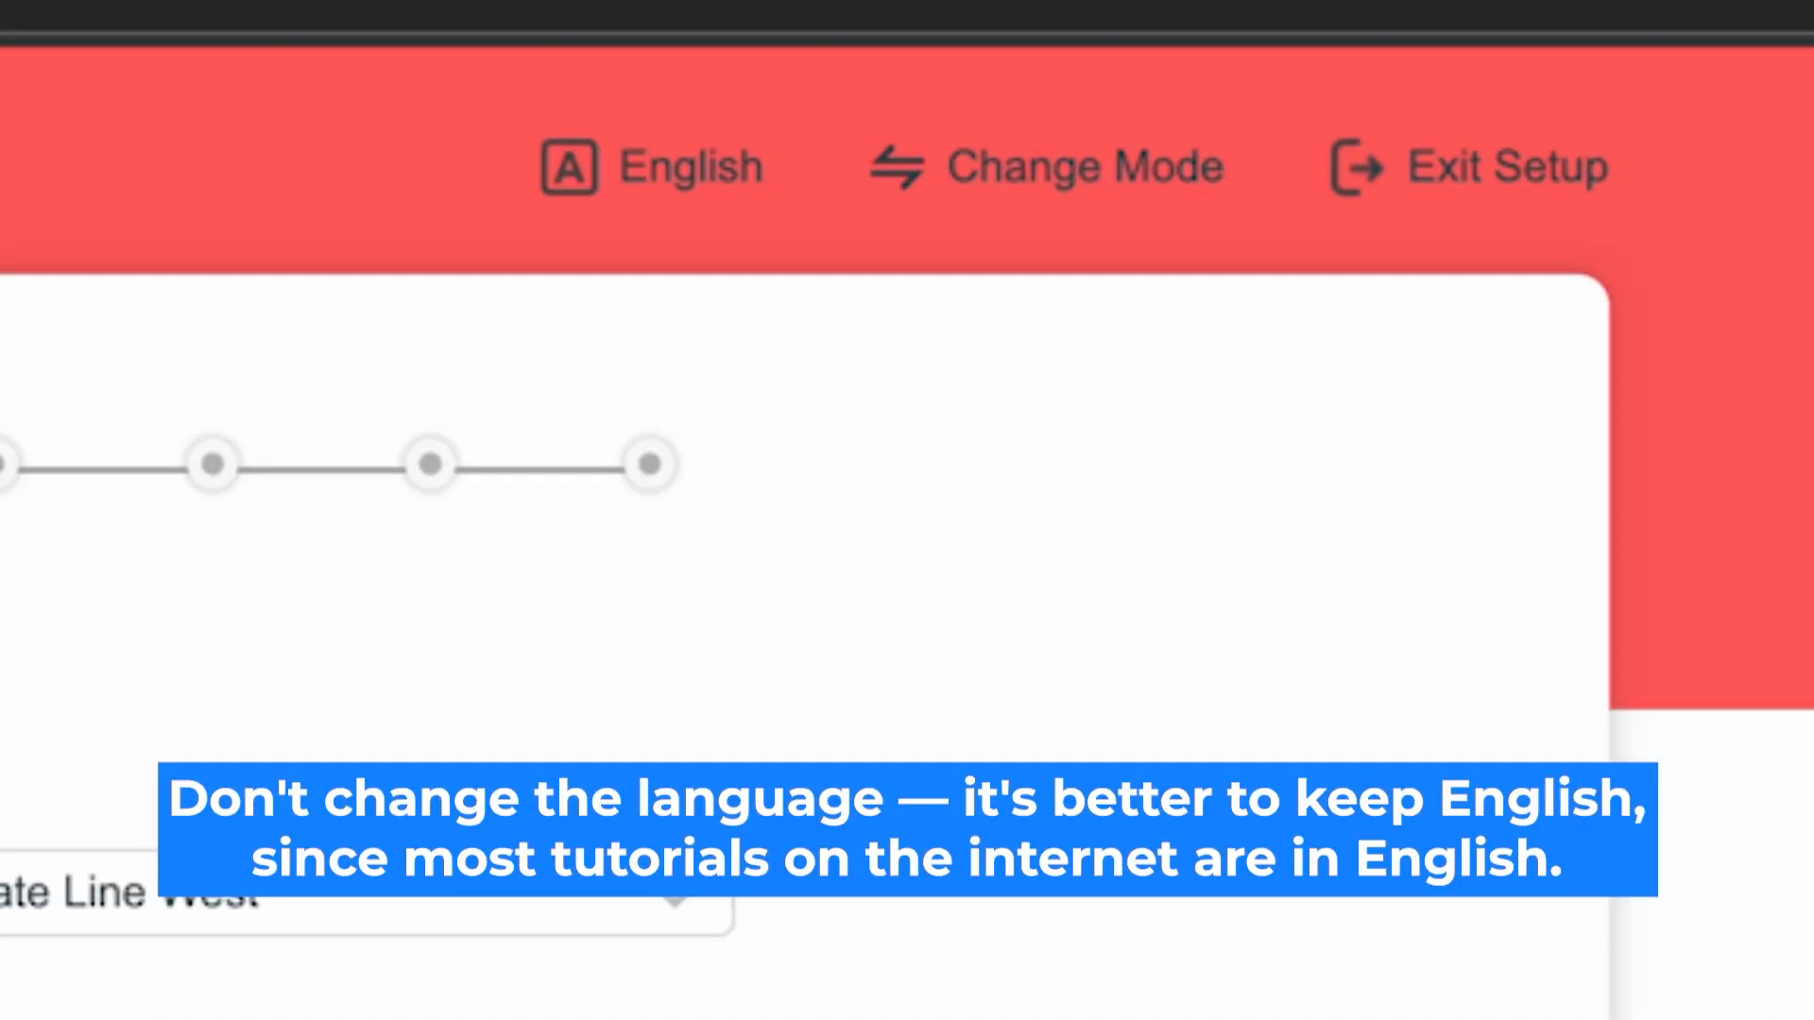
Step: Keep the interface language as English and confirm Router Mode in the Change Mode dialog
left_click(685, 162)
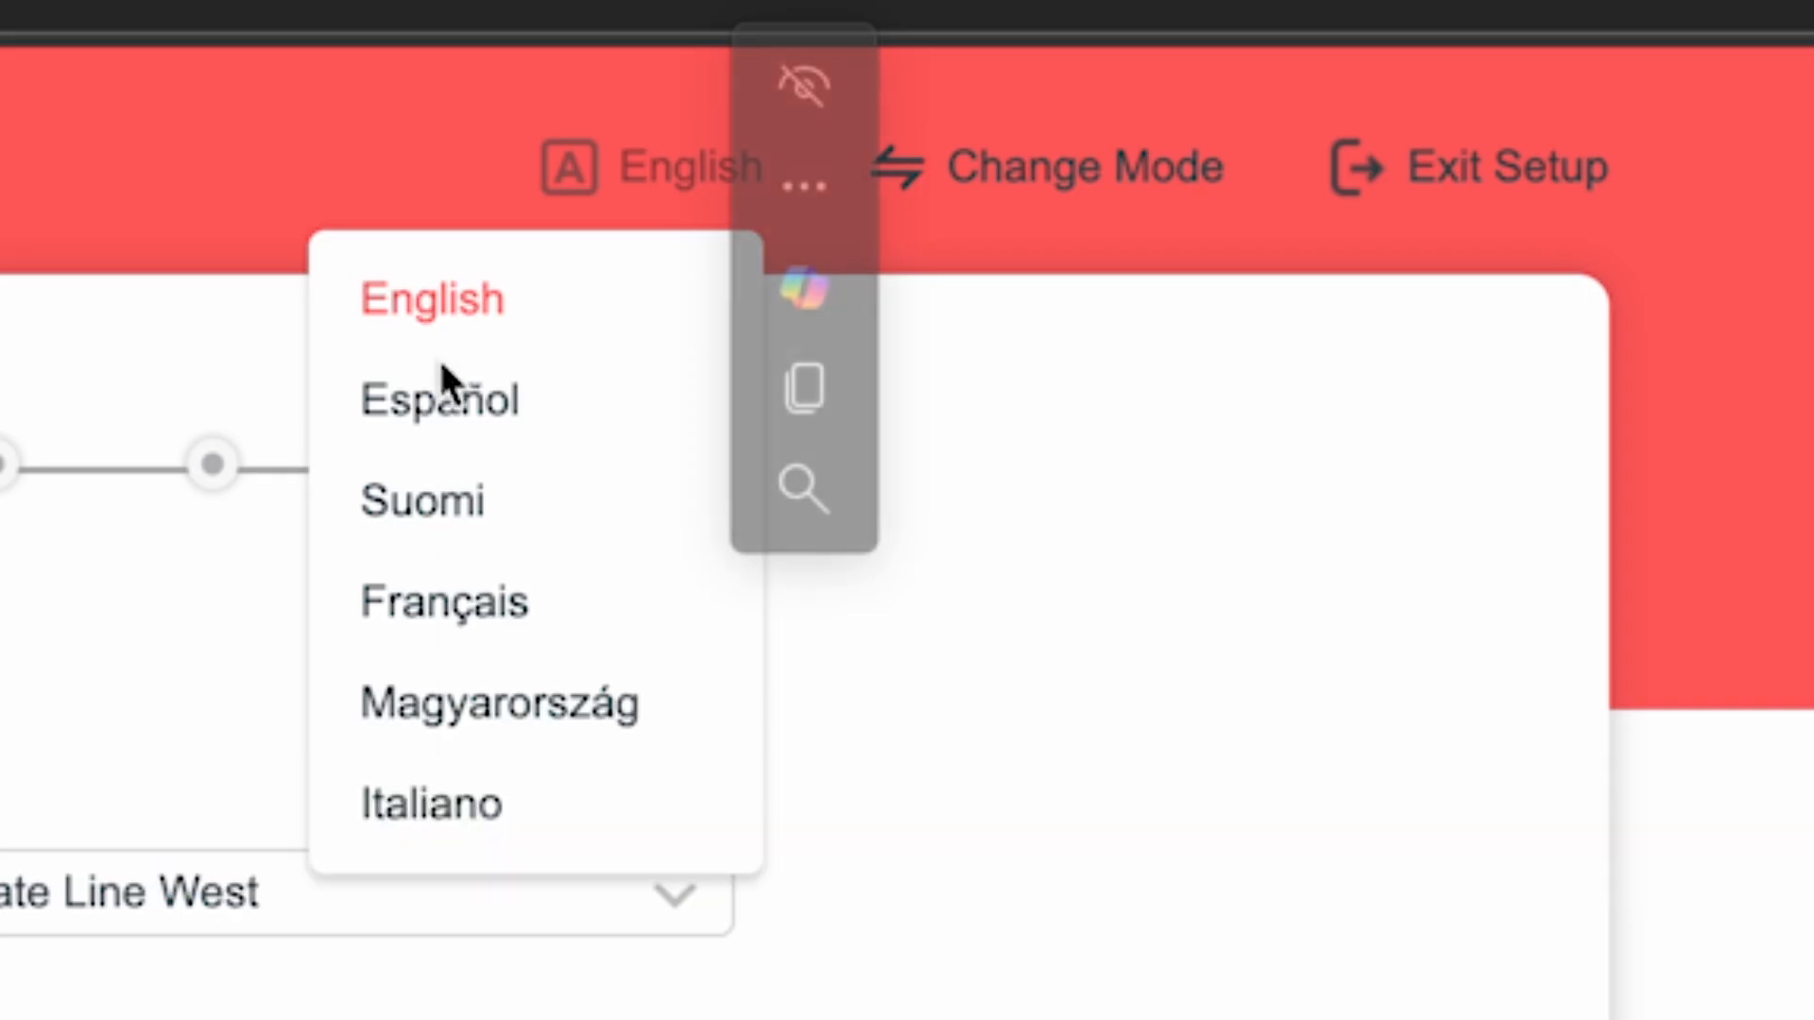
left_click(470, 296)
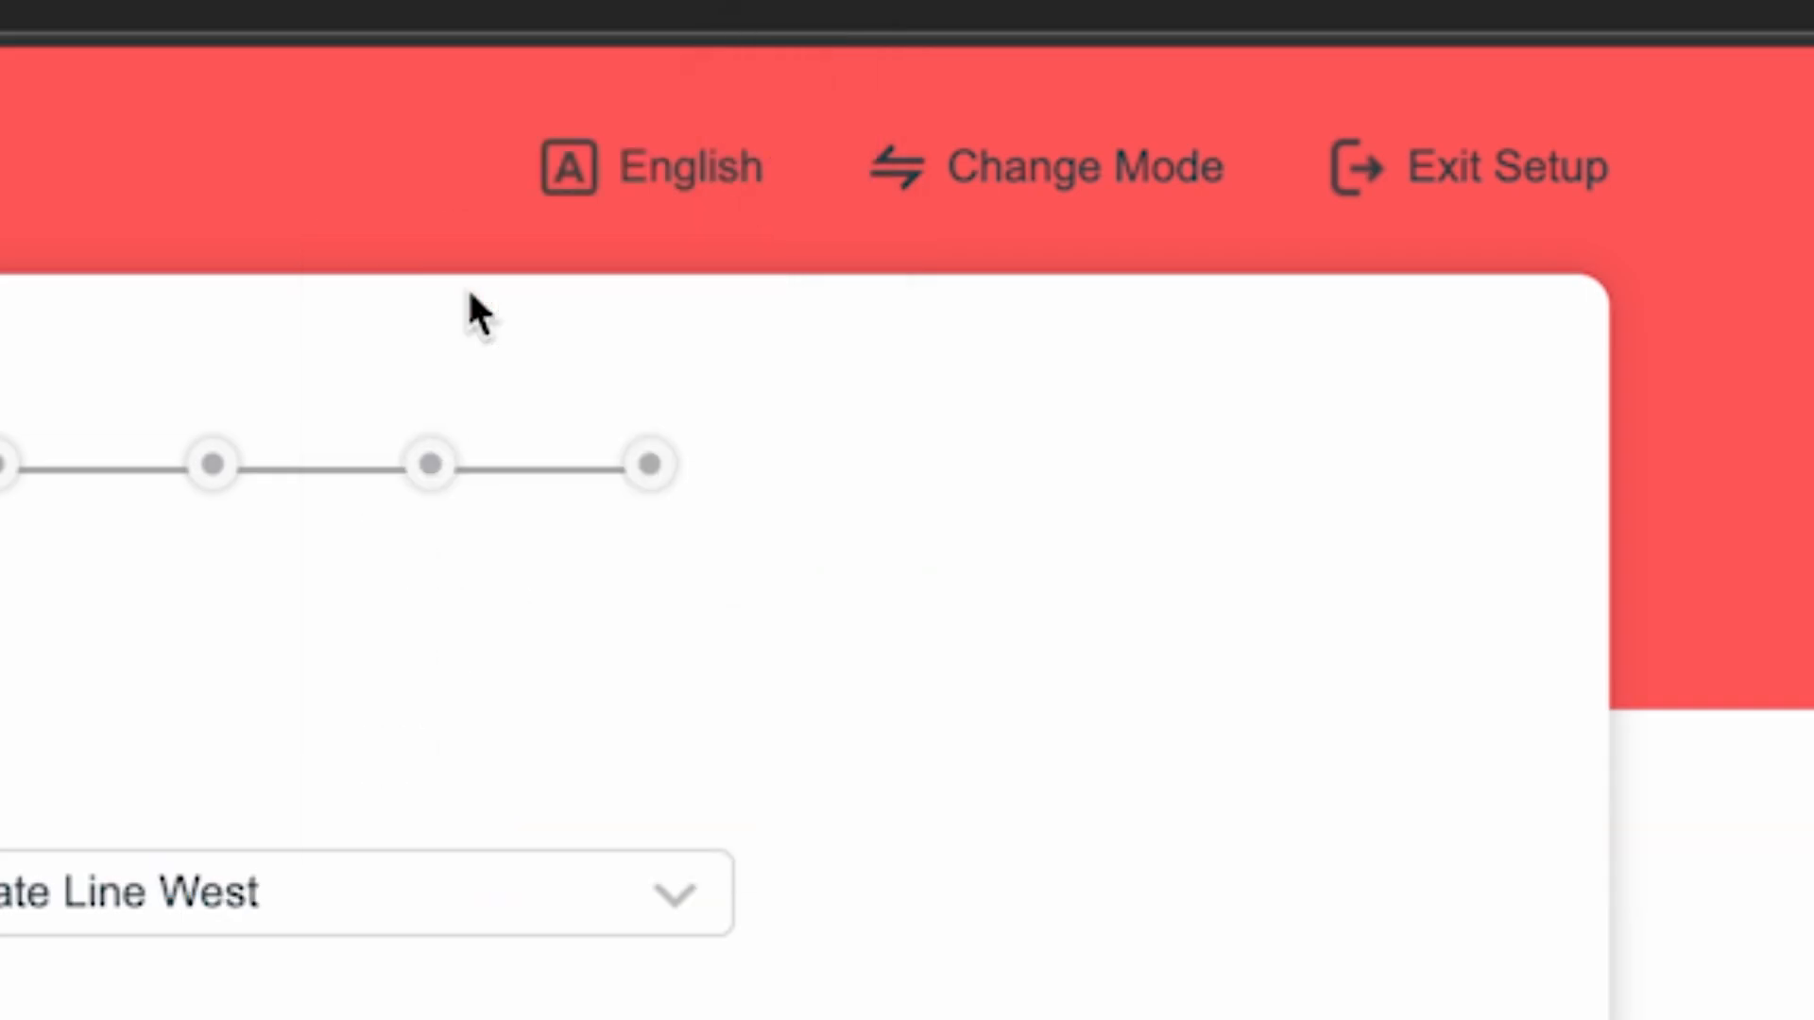
left_click(1088, 189)
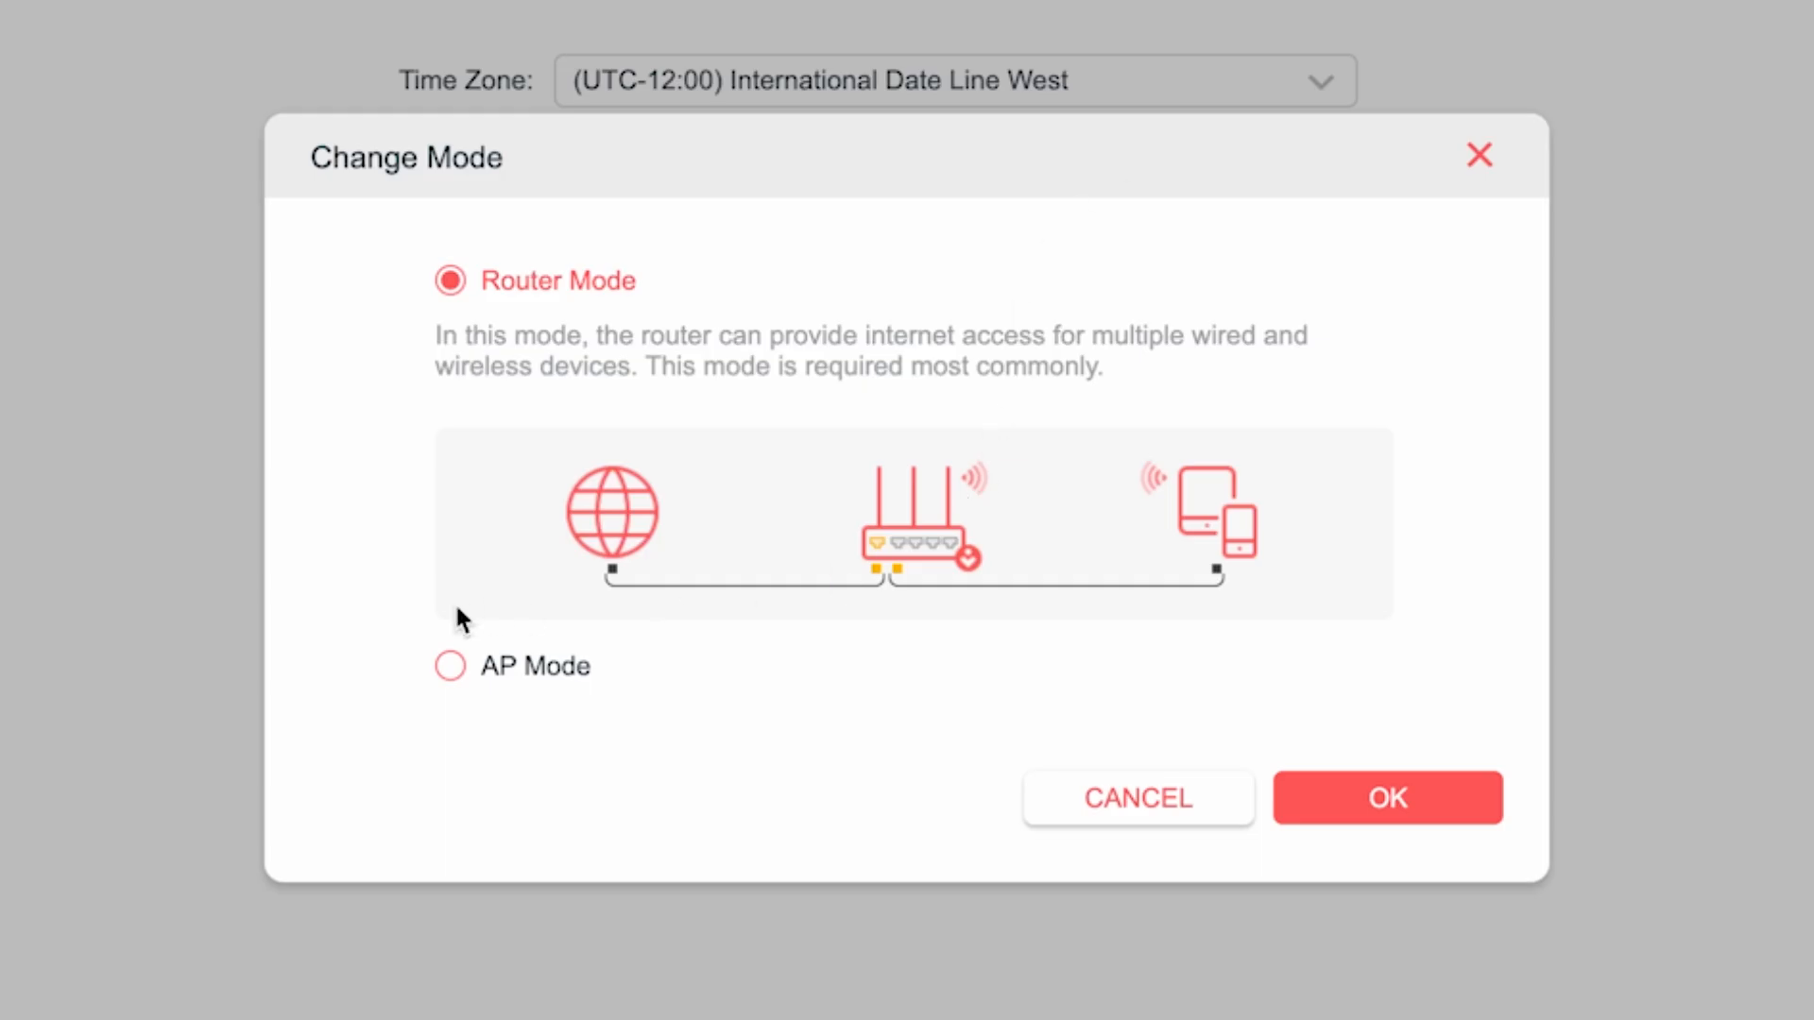
left_click(478, 288)
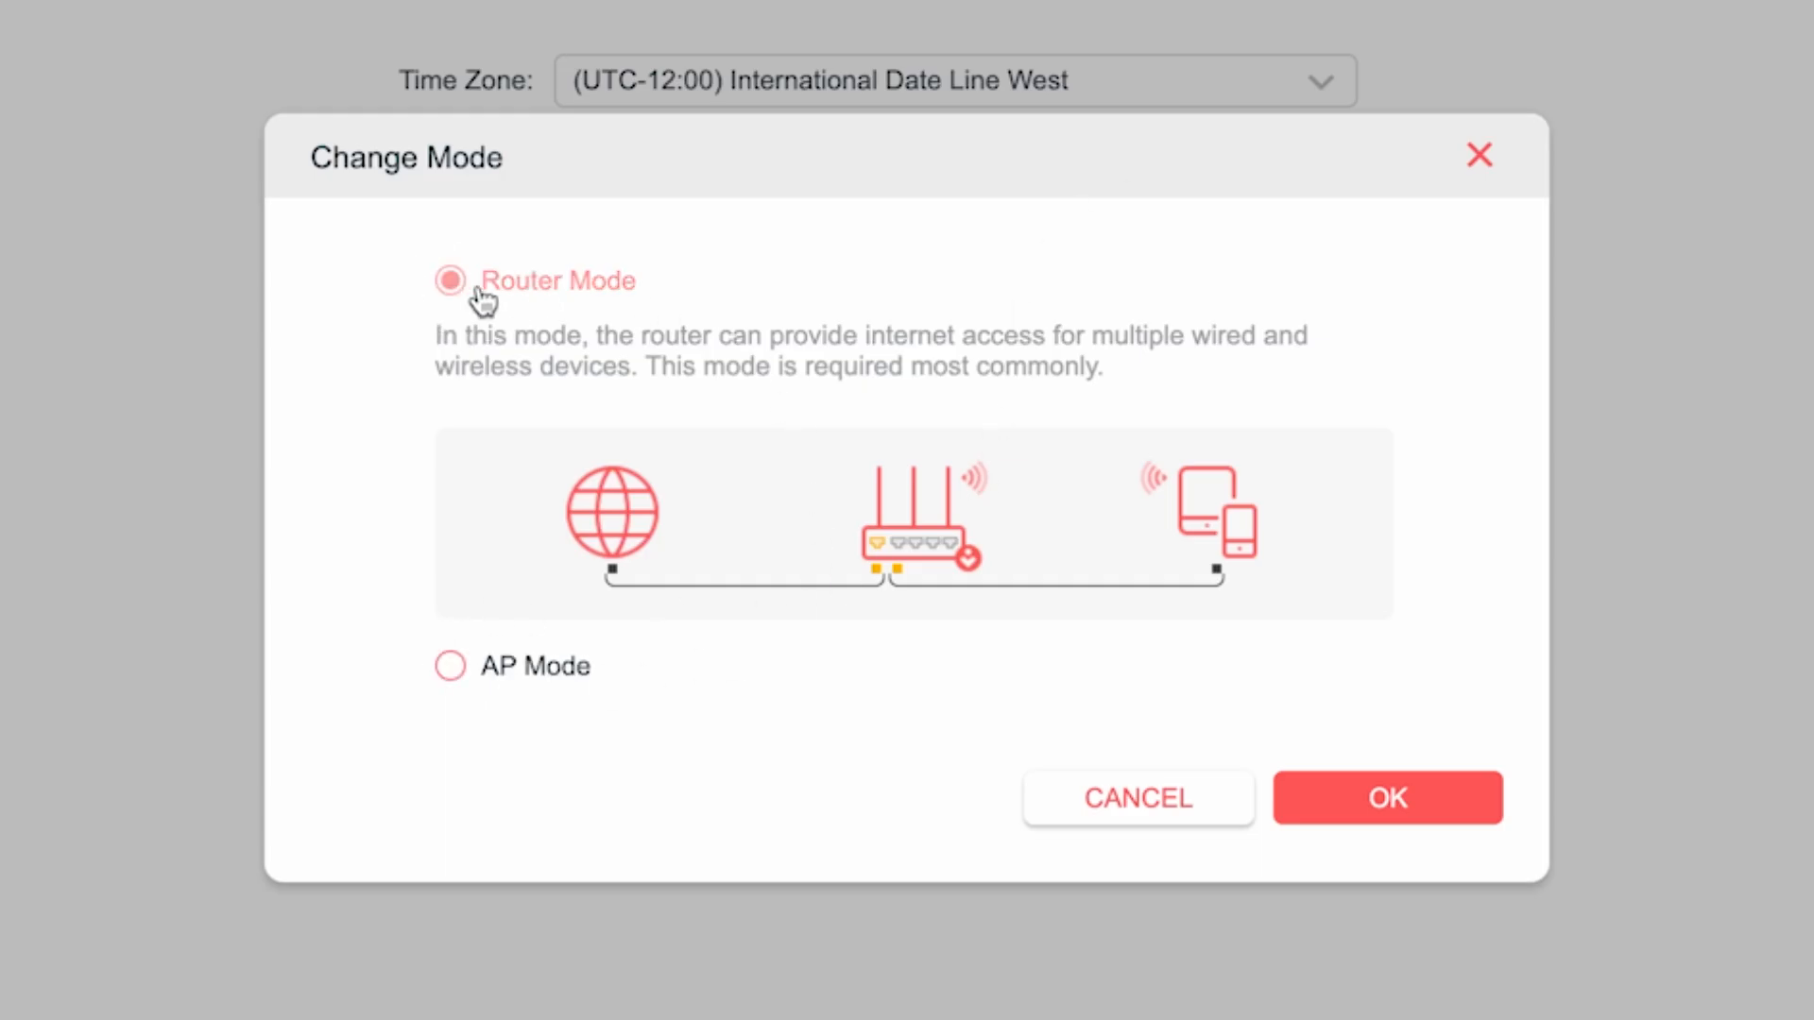
left_click(1374, 792)
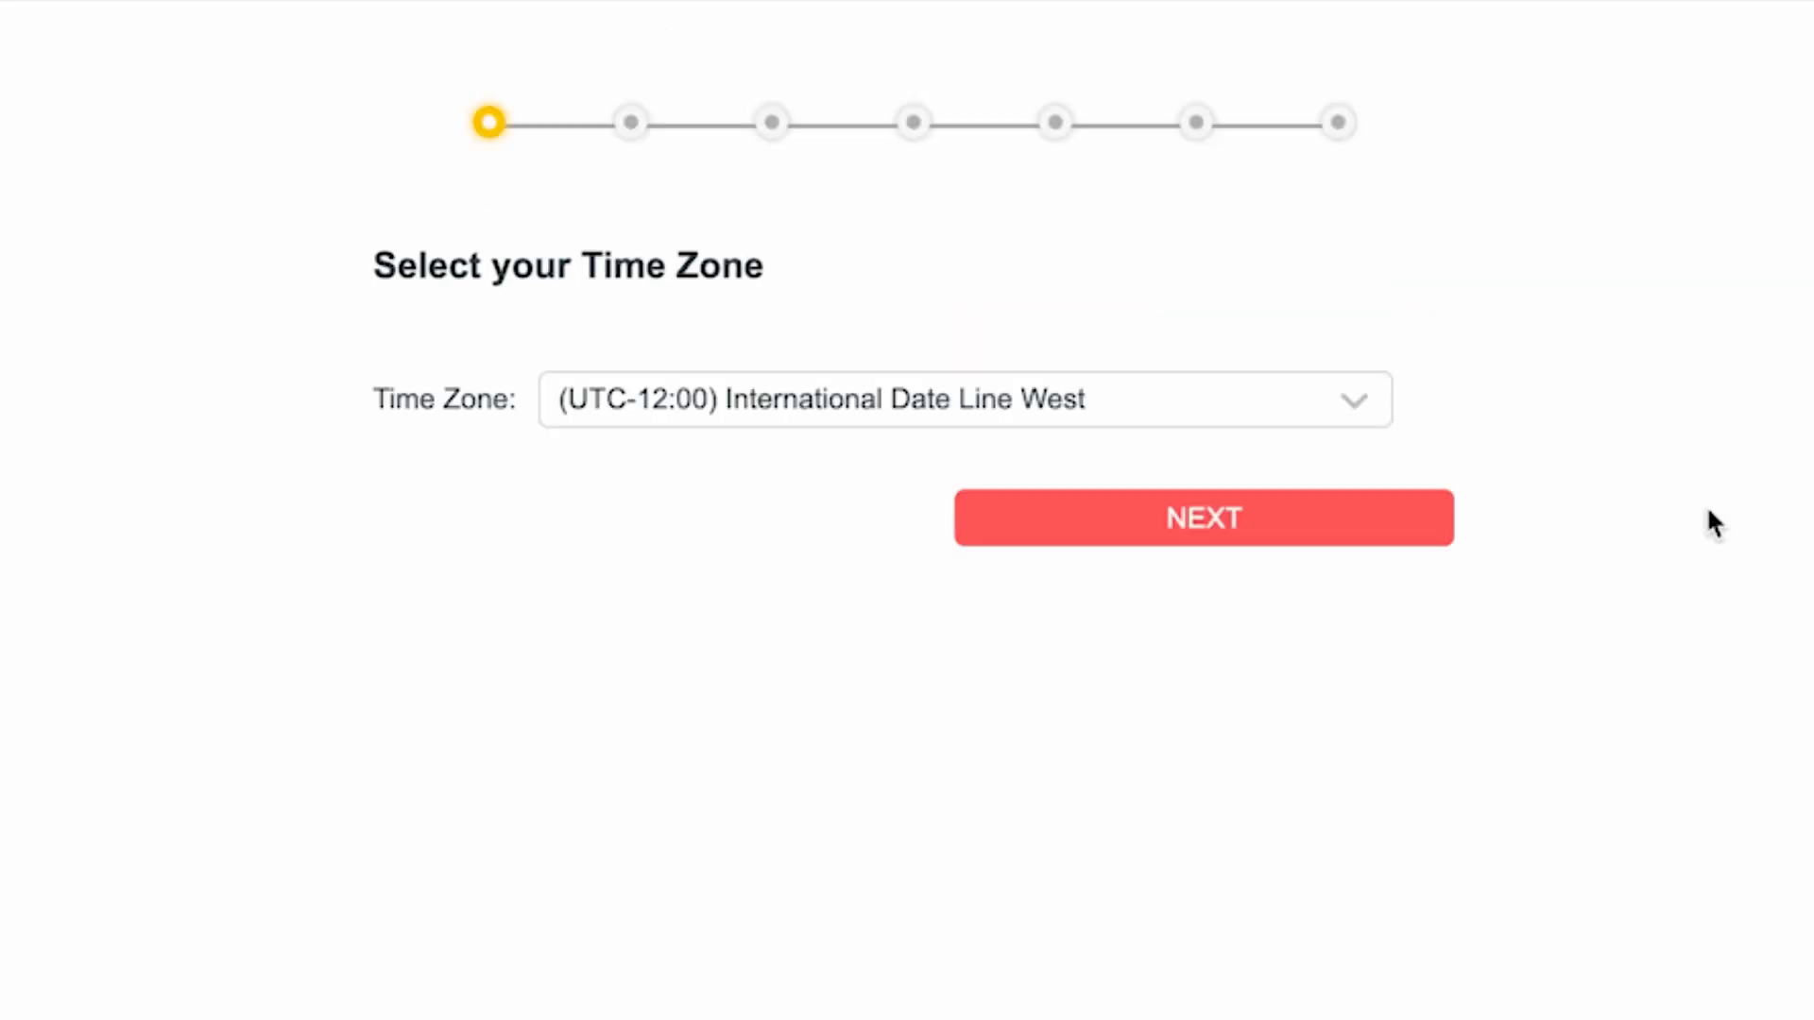
Step: Keep the time zone at (UTC-12:00) International Date Line West and continue to the next page
left_click(1309, 397)
scroll(1039, 662, "down", 15)
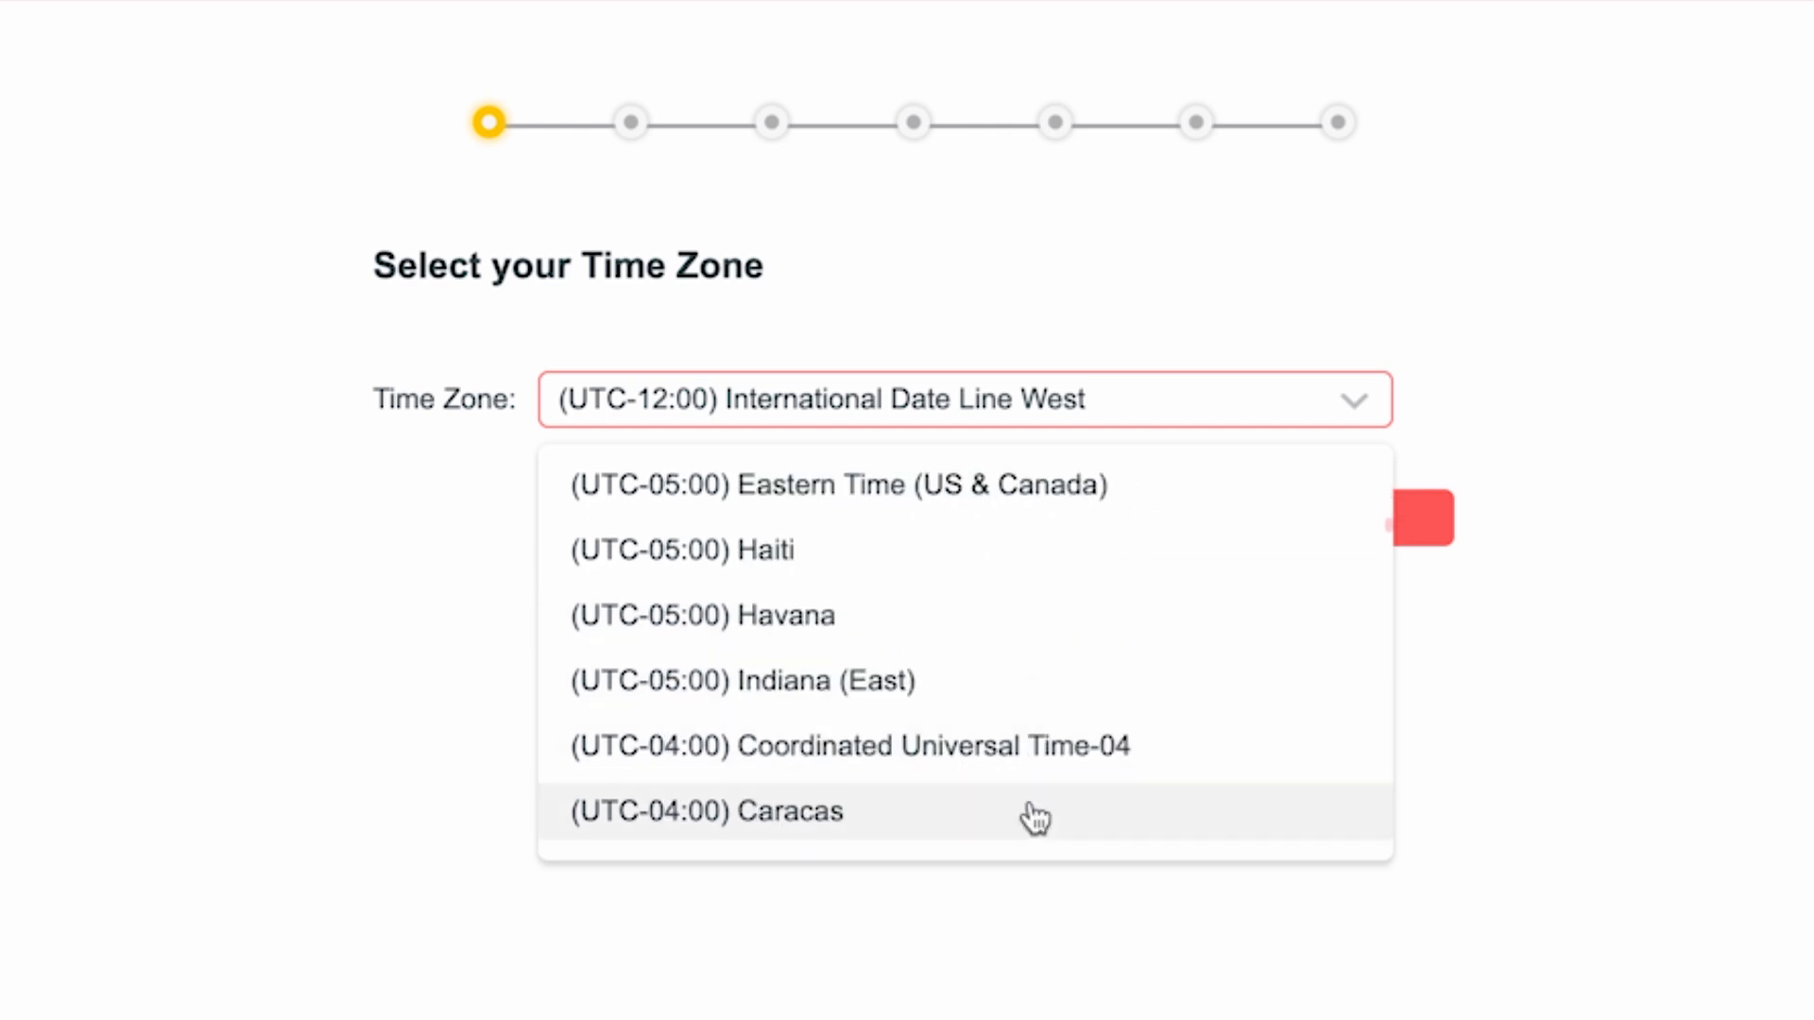
scroll(1039, 803, "up", 15)
left_click(1028, 494)
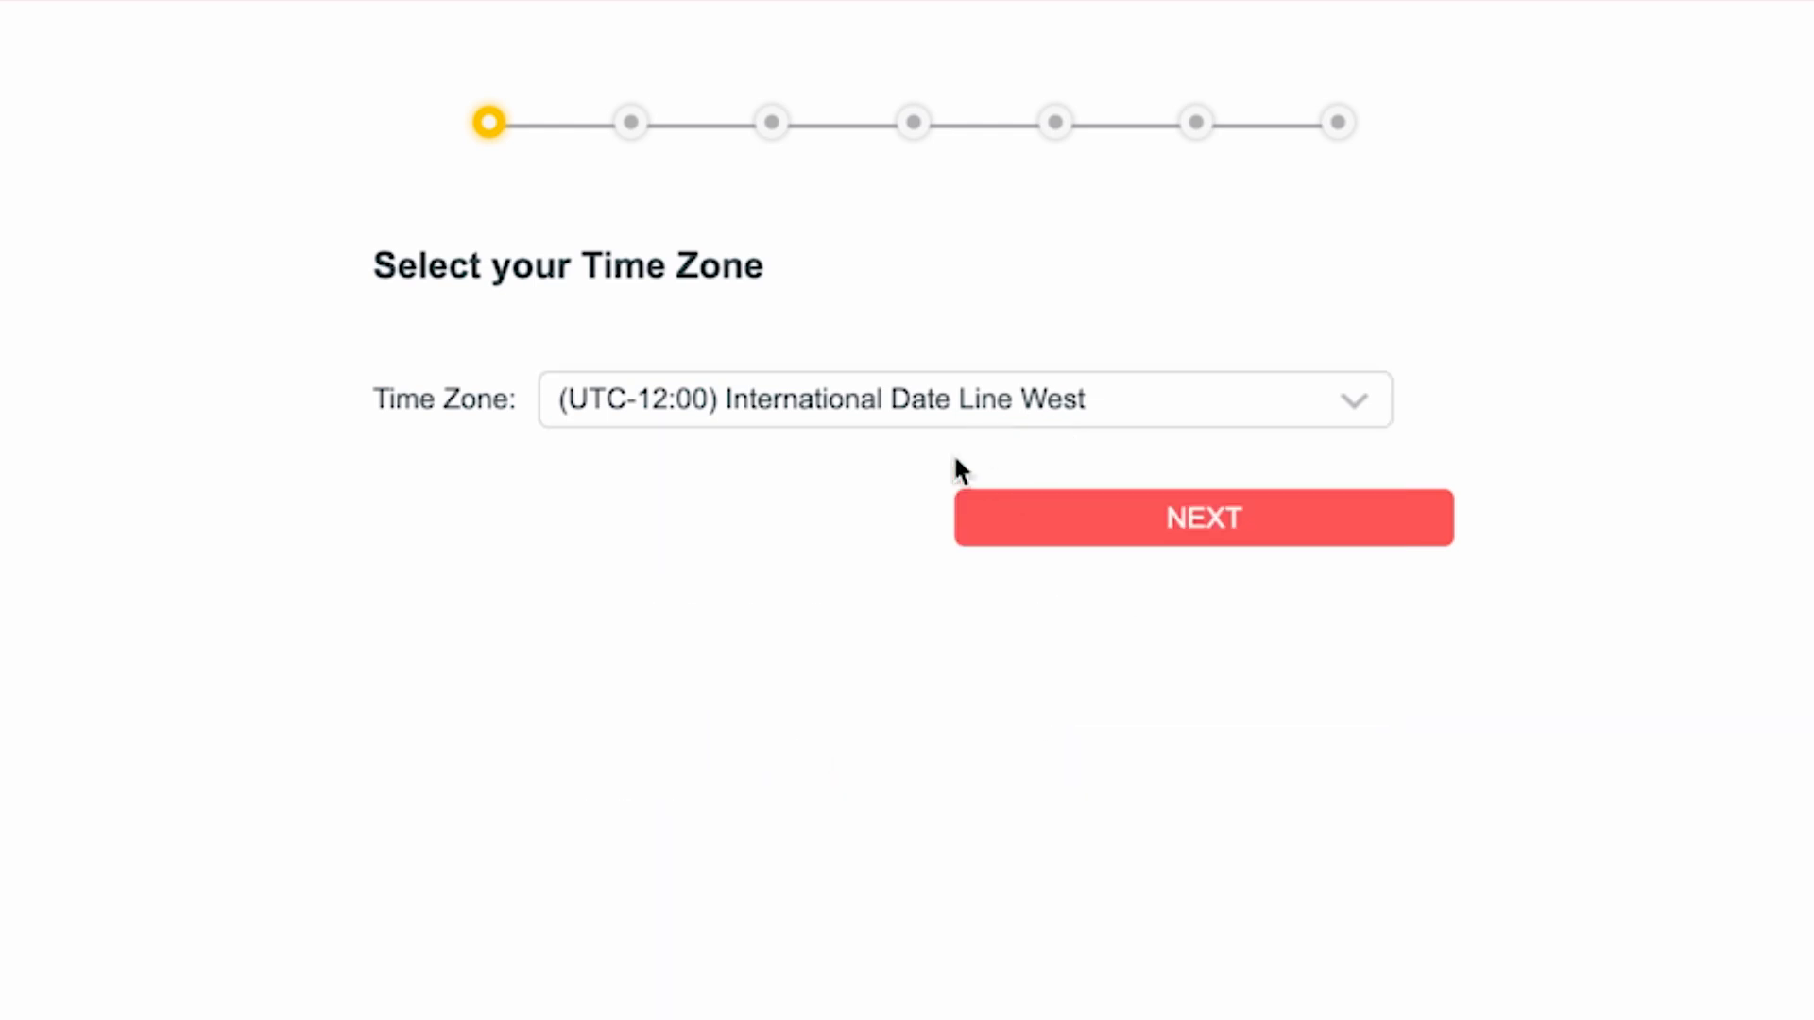
left_click(1206, 522)
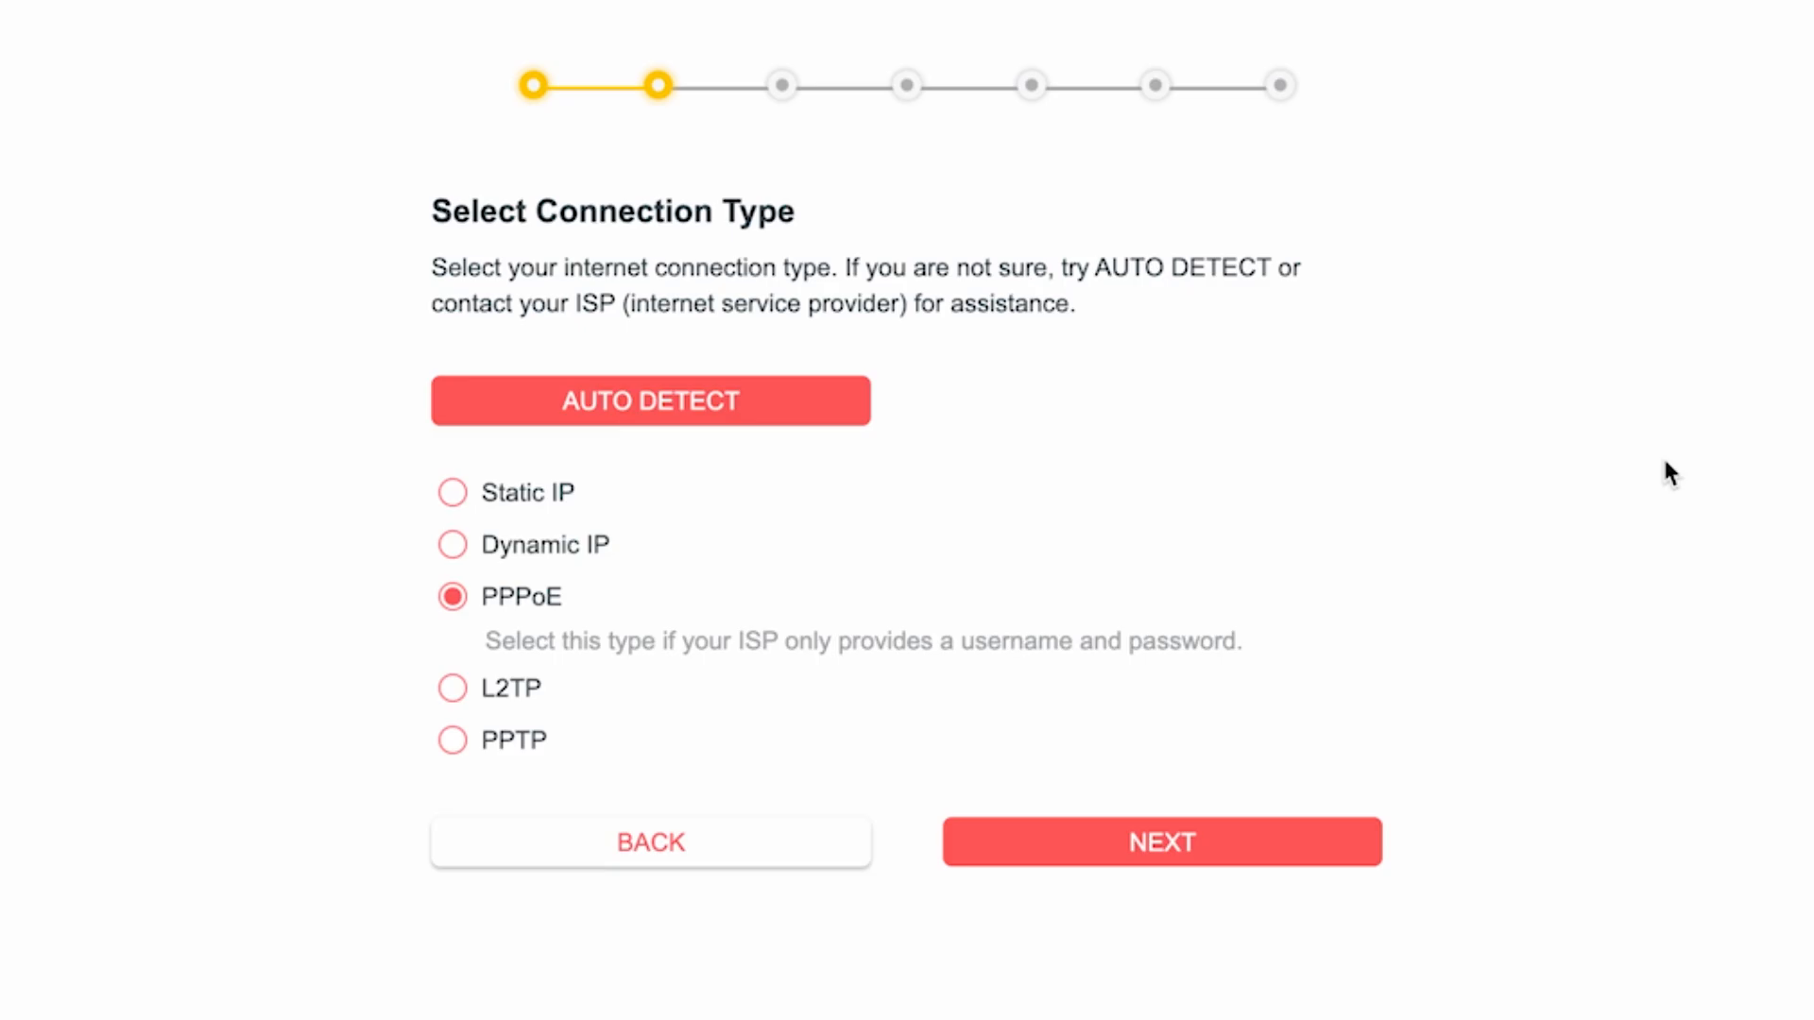
Step: Auto-detect the connection type, choose Dynamic IP, and continue with the default MAC address
left_click(660, 418)
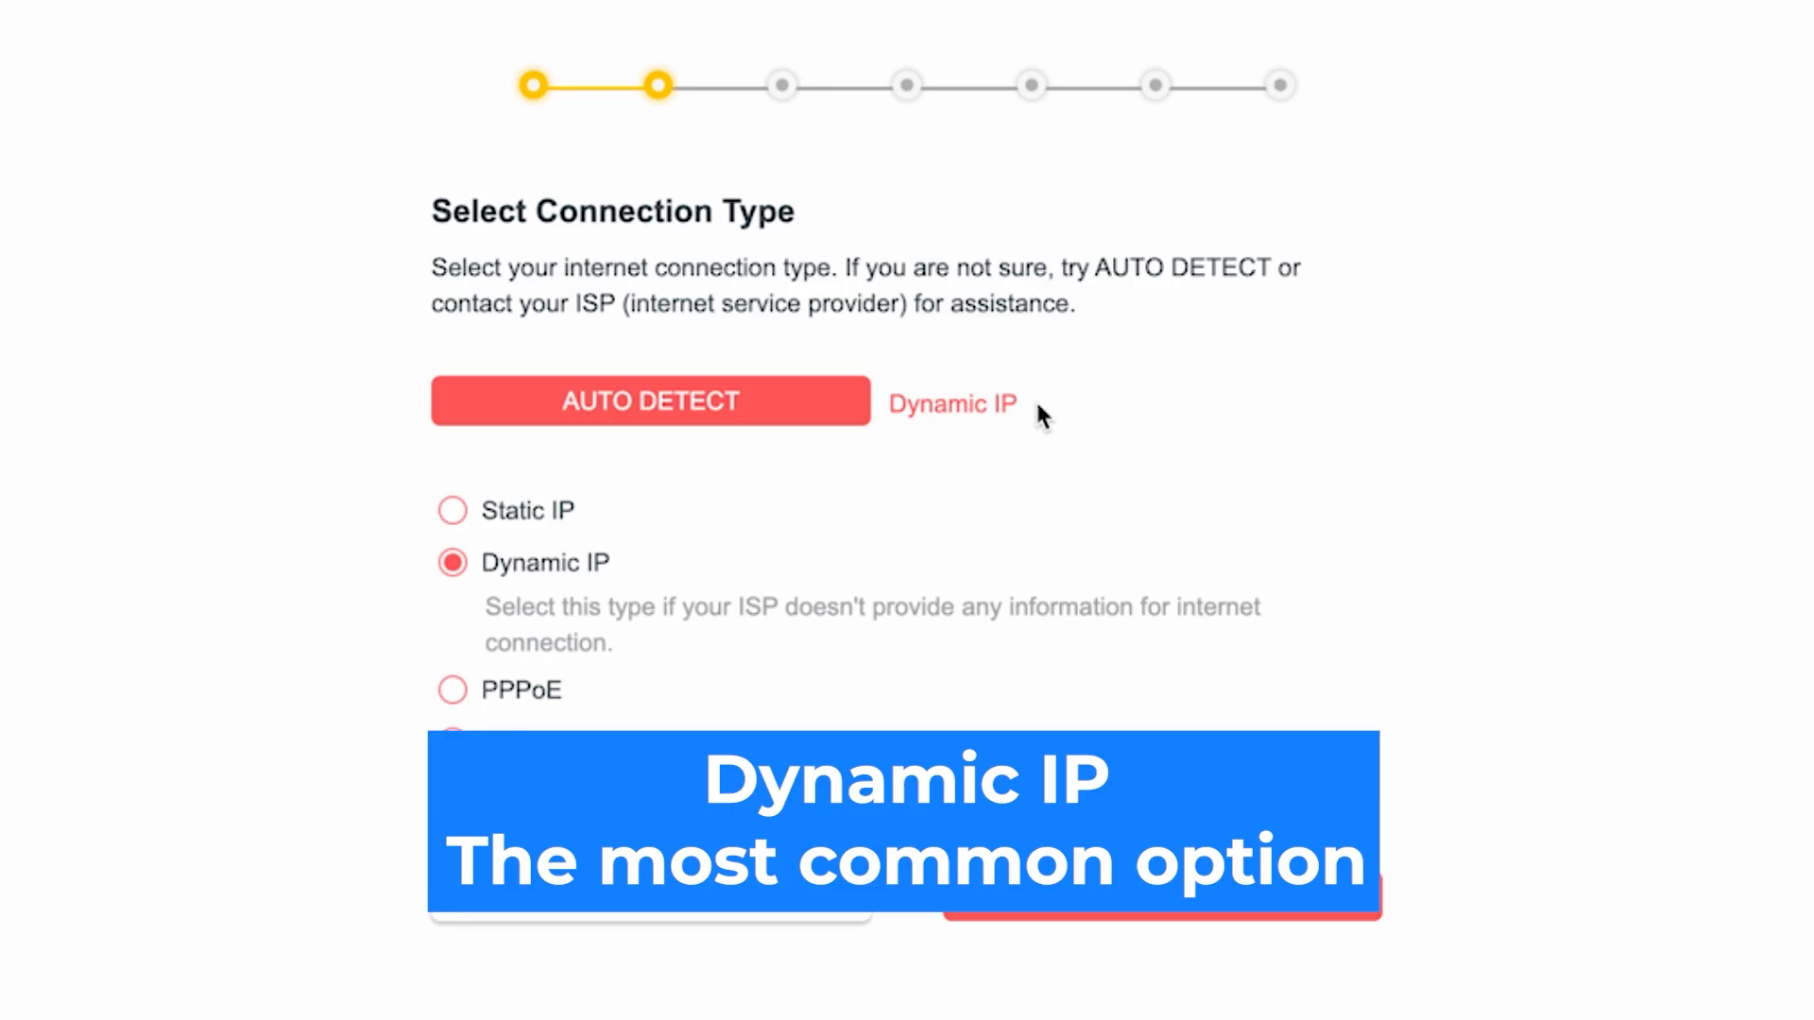
left_click(452, 567)
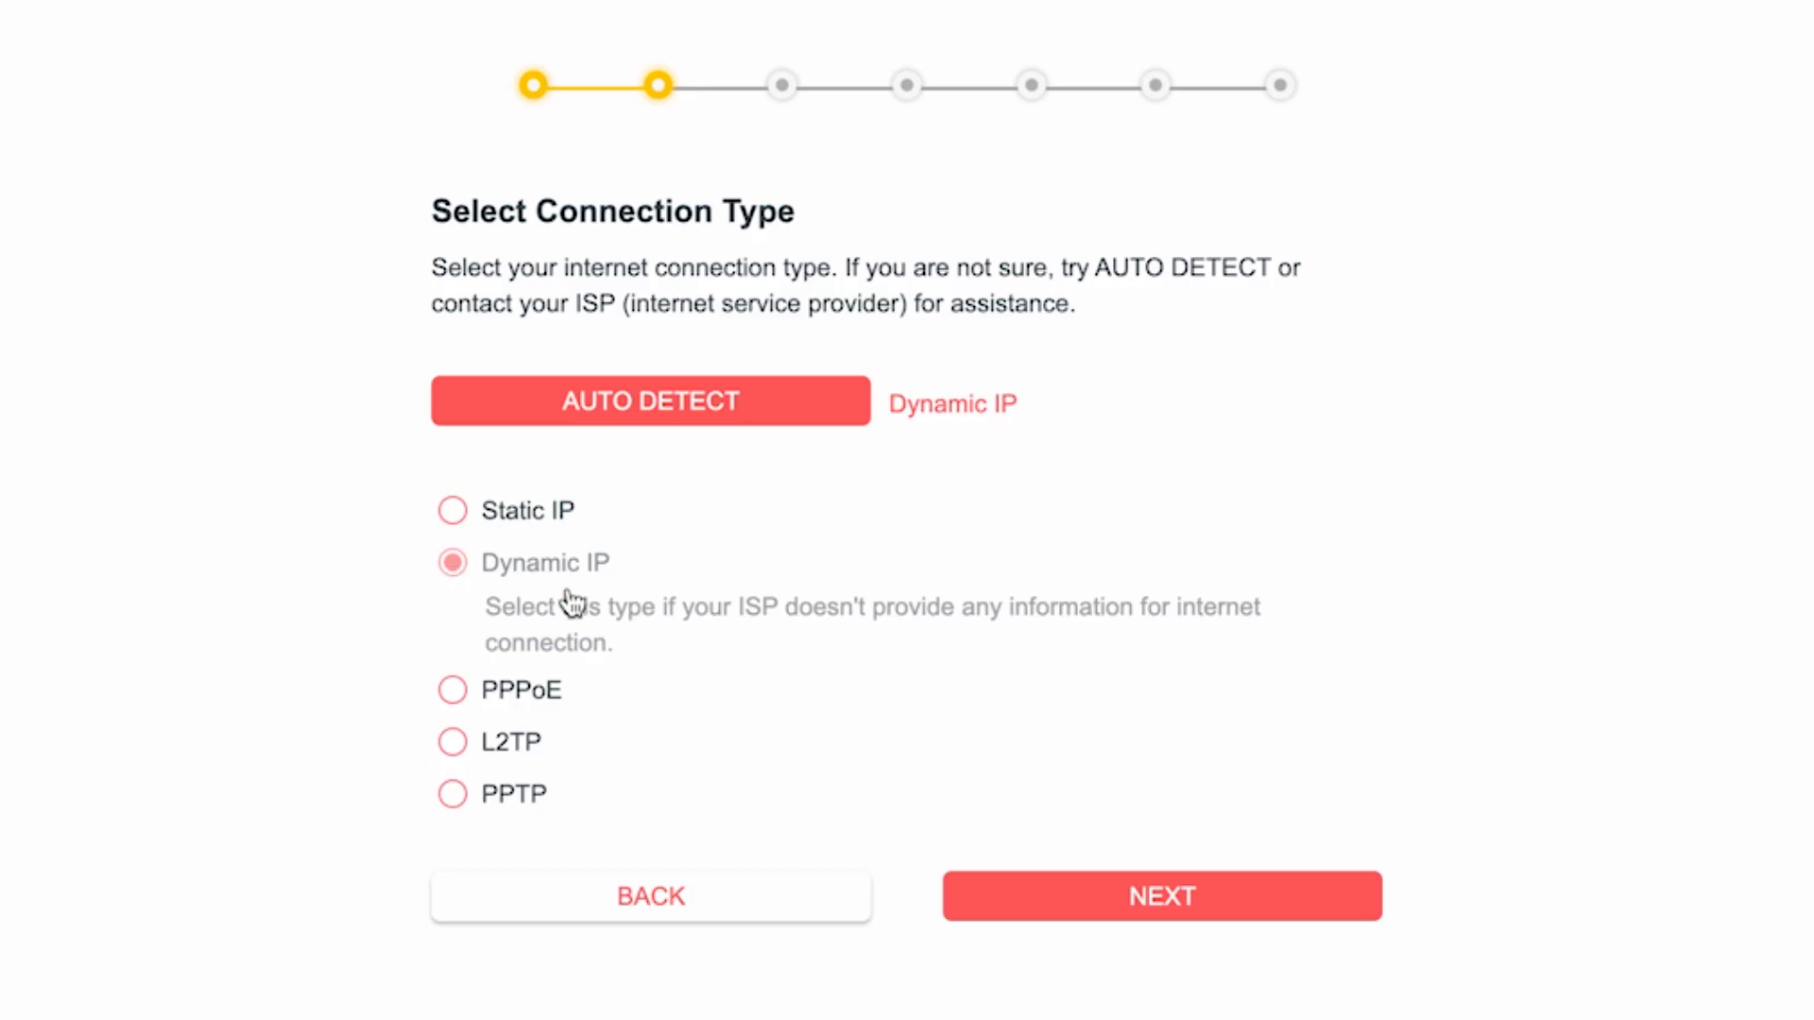
left_click(1180, 904)
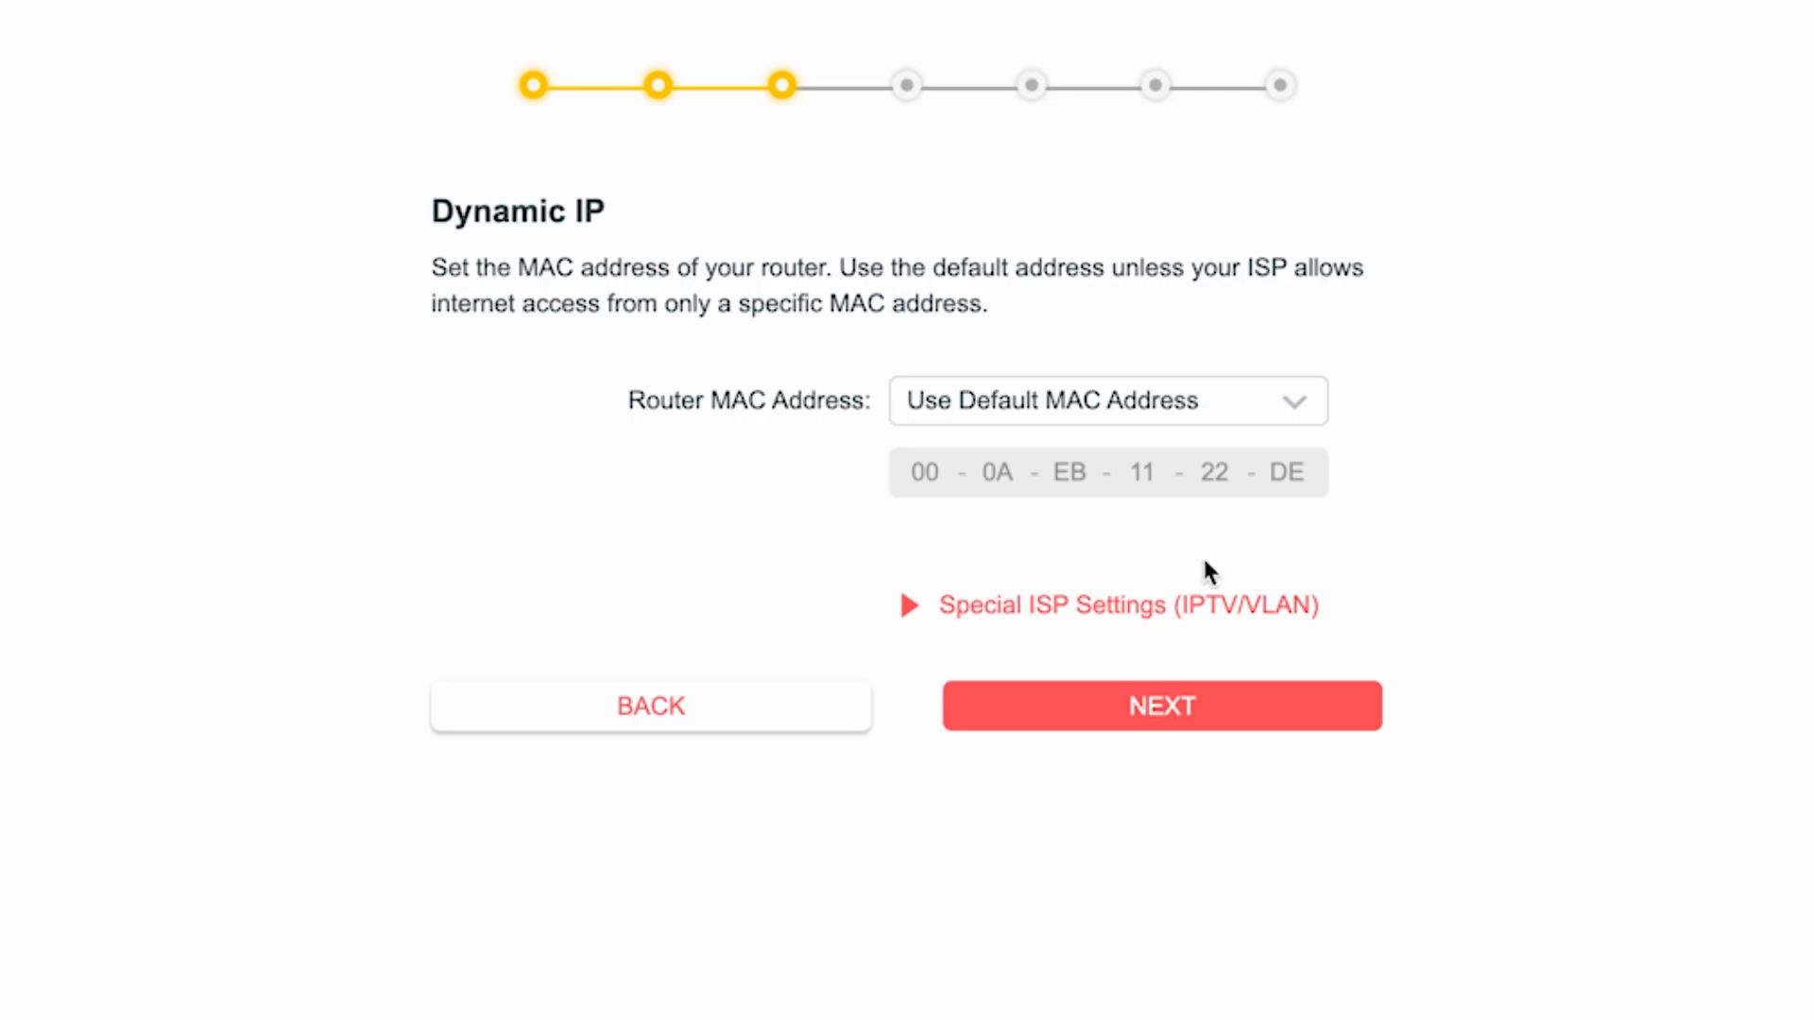
left_click(1162, 709)
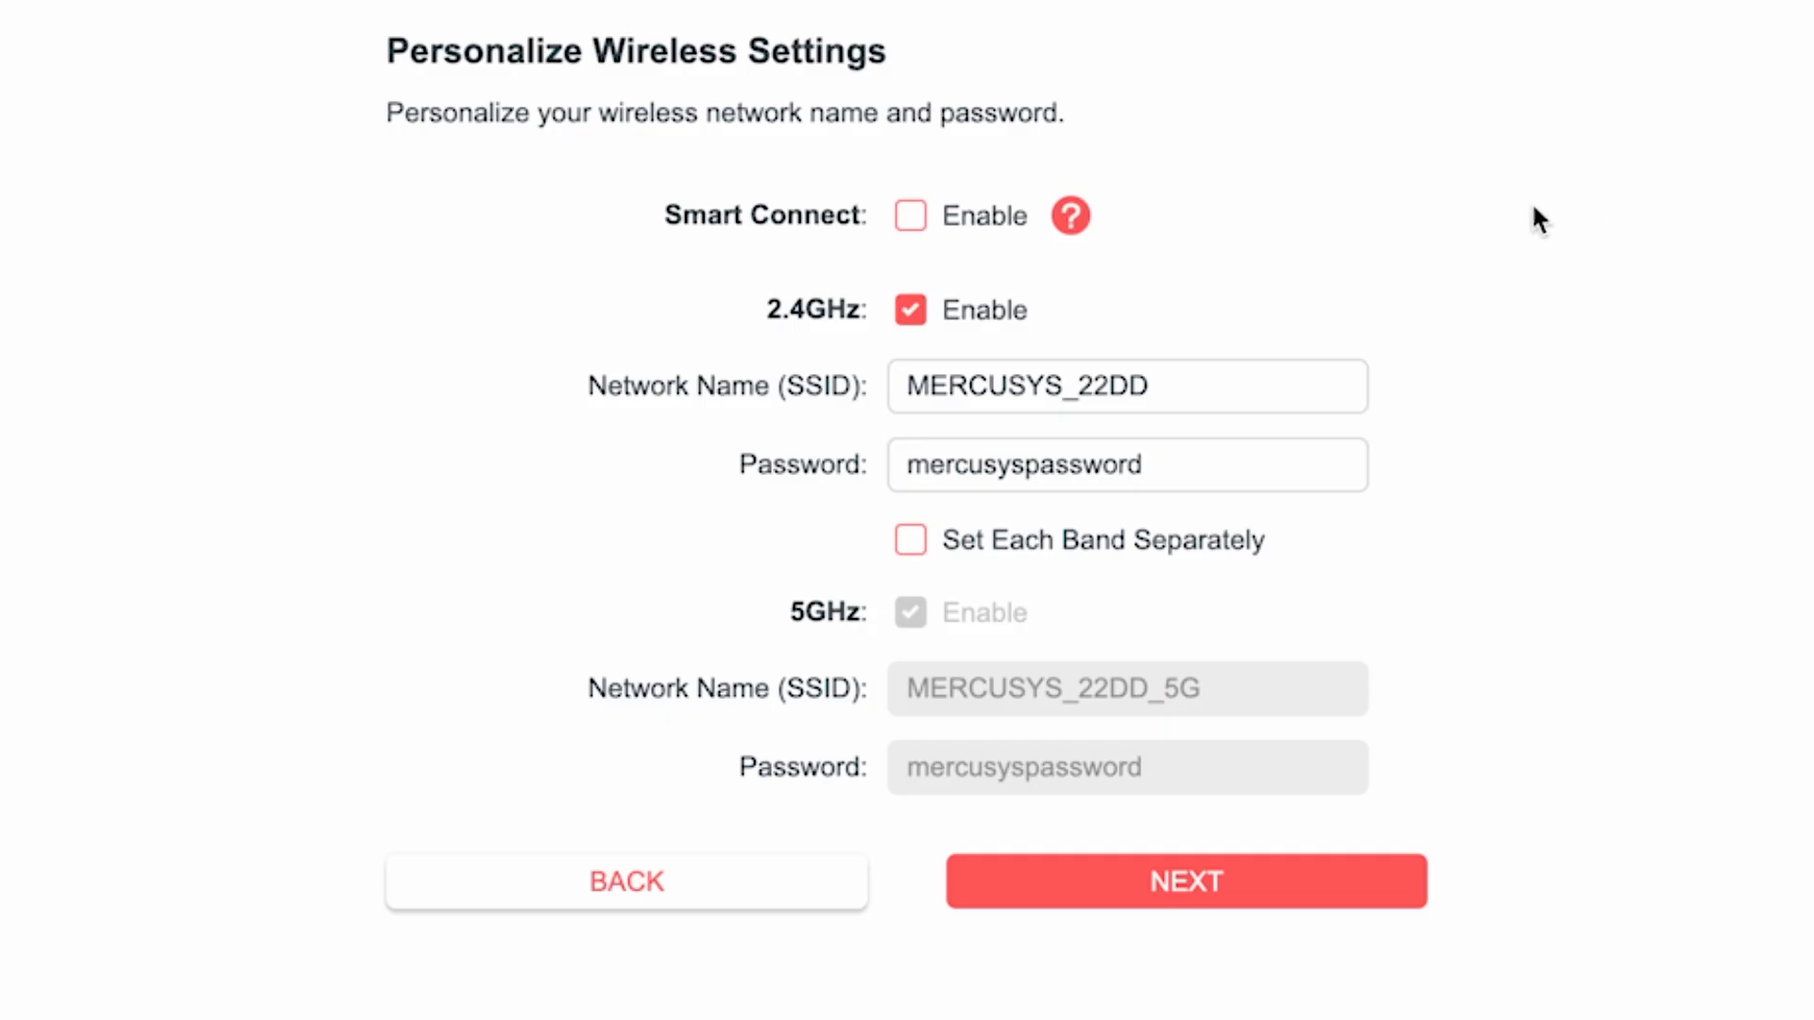
Step: Rename the 2.4GHz network to MERCUSYS and set its Wi-Fi password
left_click_drag(1057, 390, 1224, 389)
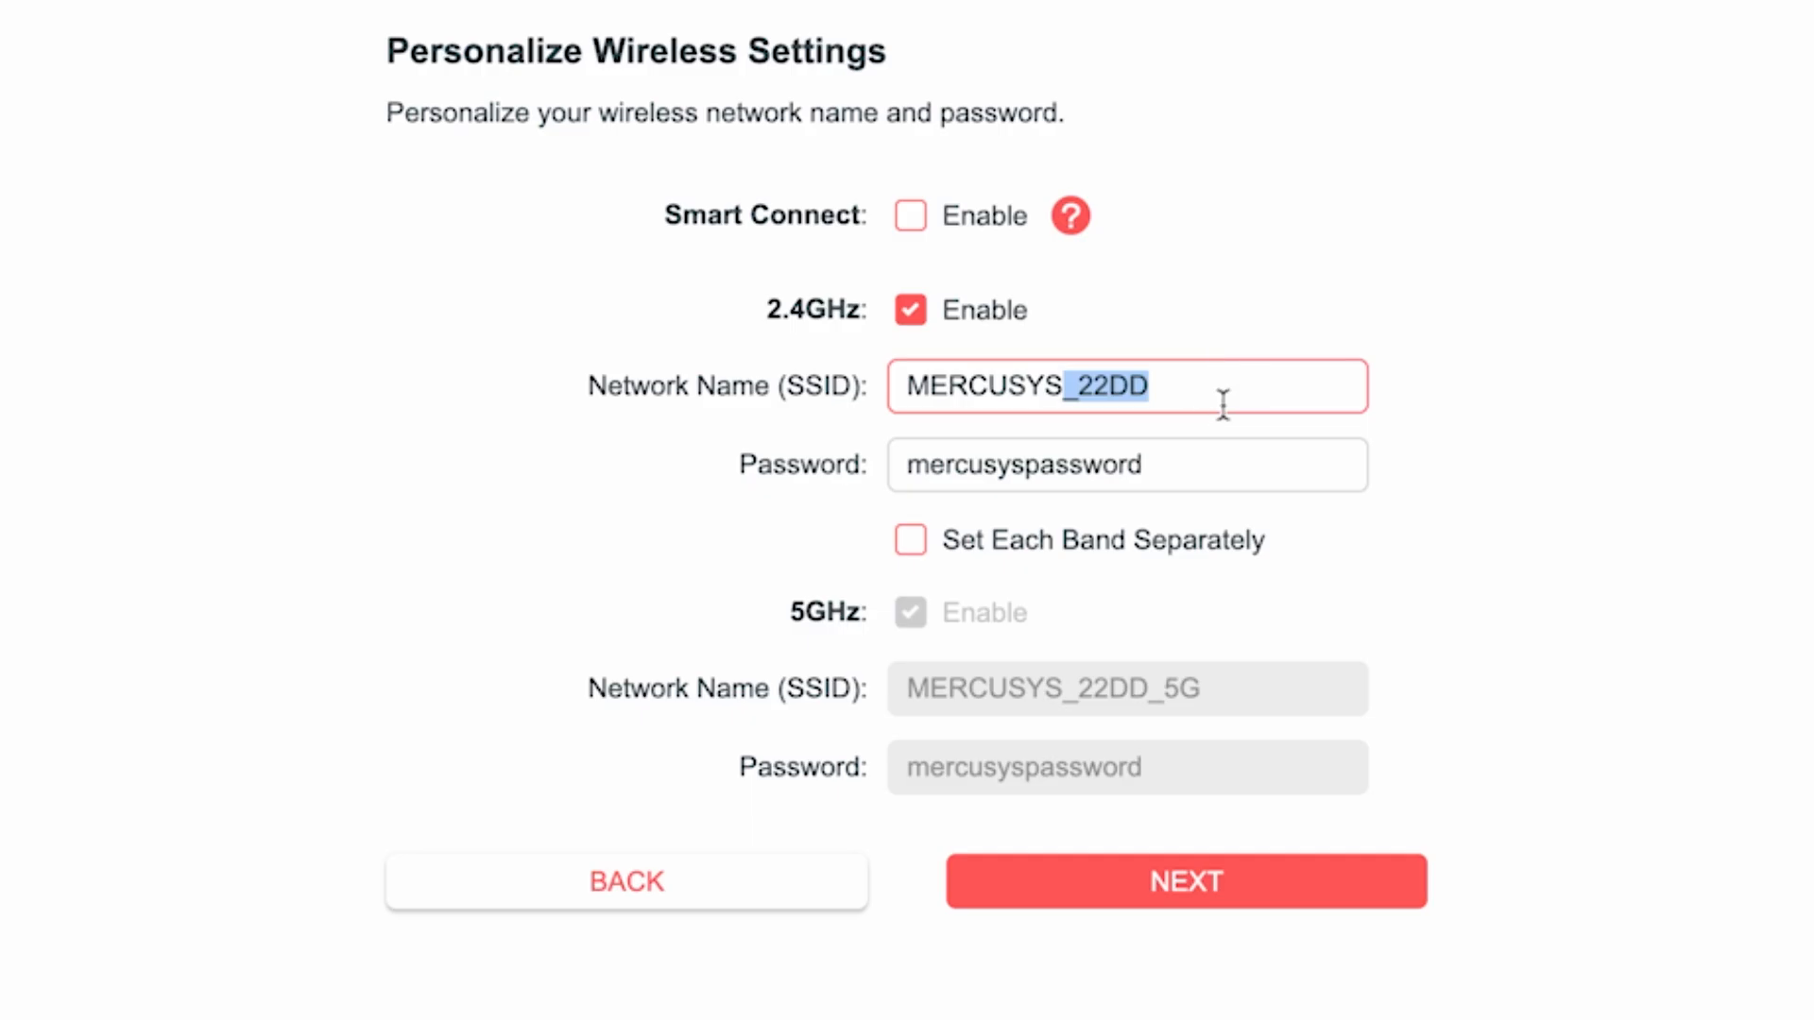
key("BackSpace")
left_click(1014, 465)
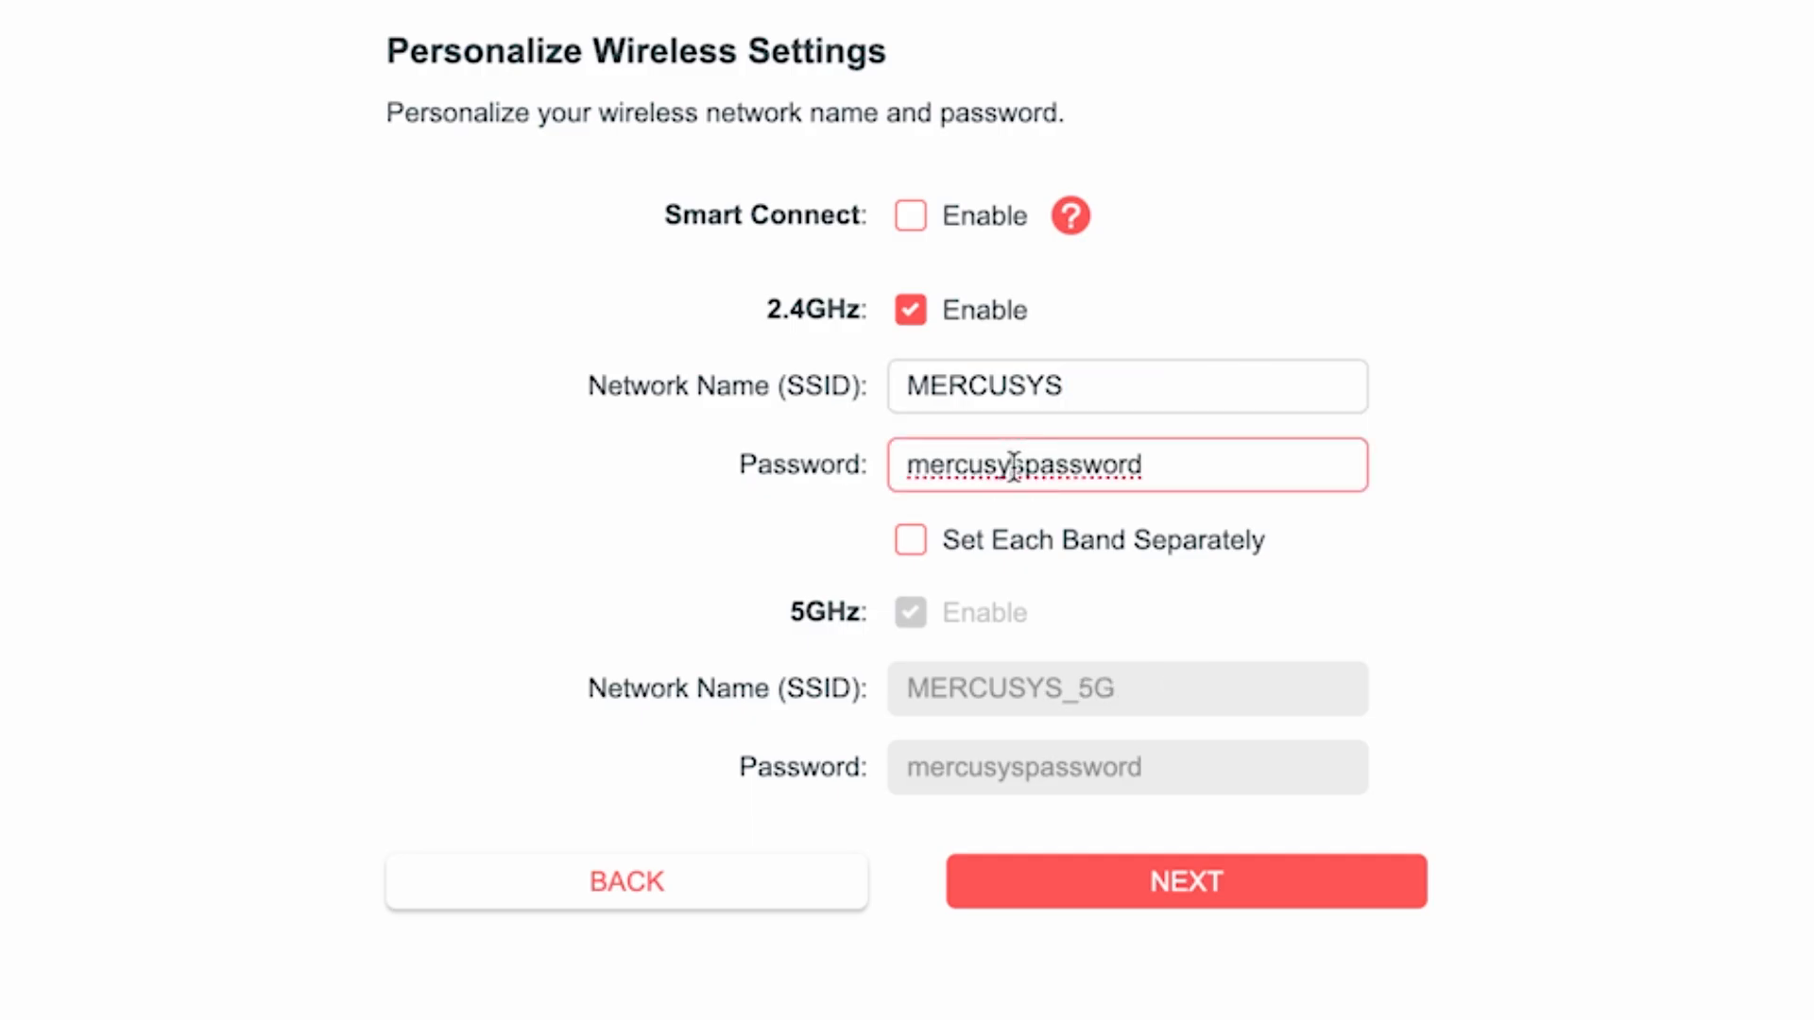
left_click(830, 478)
type("123456789")
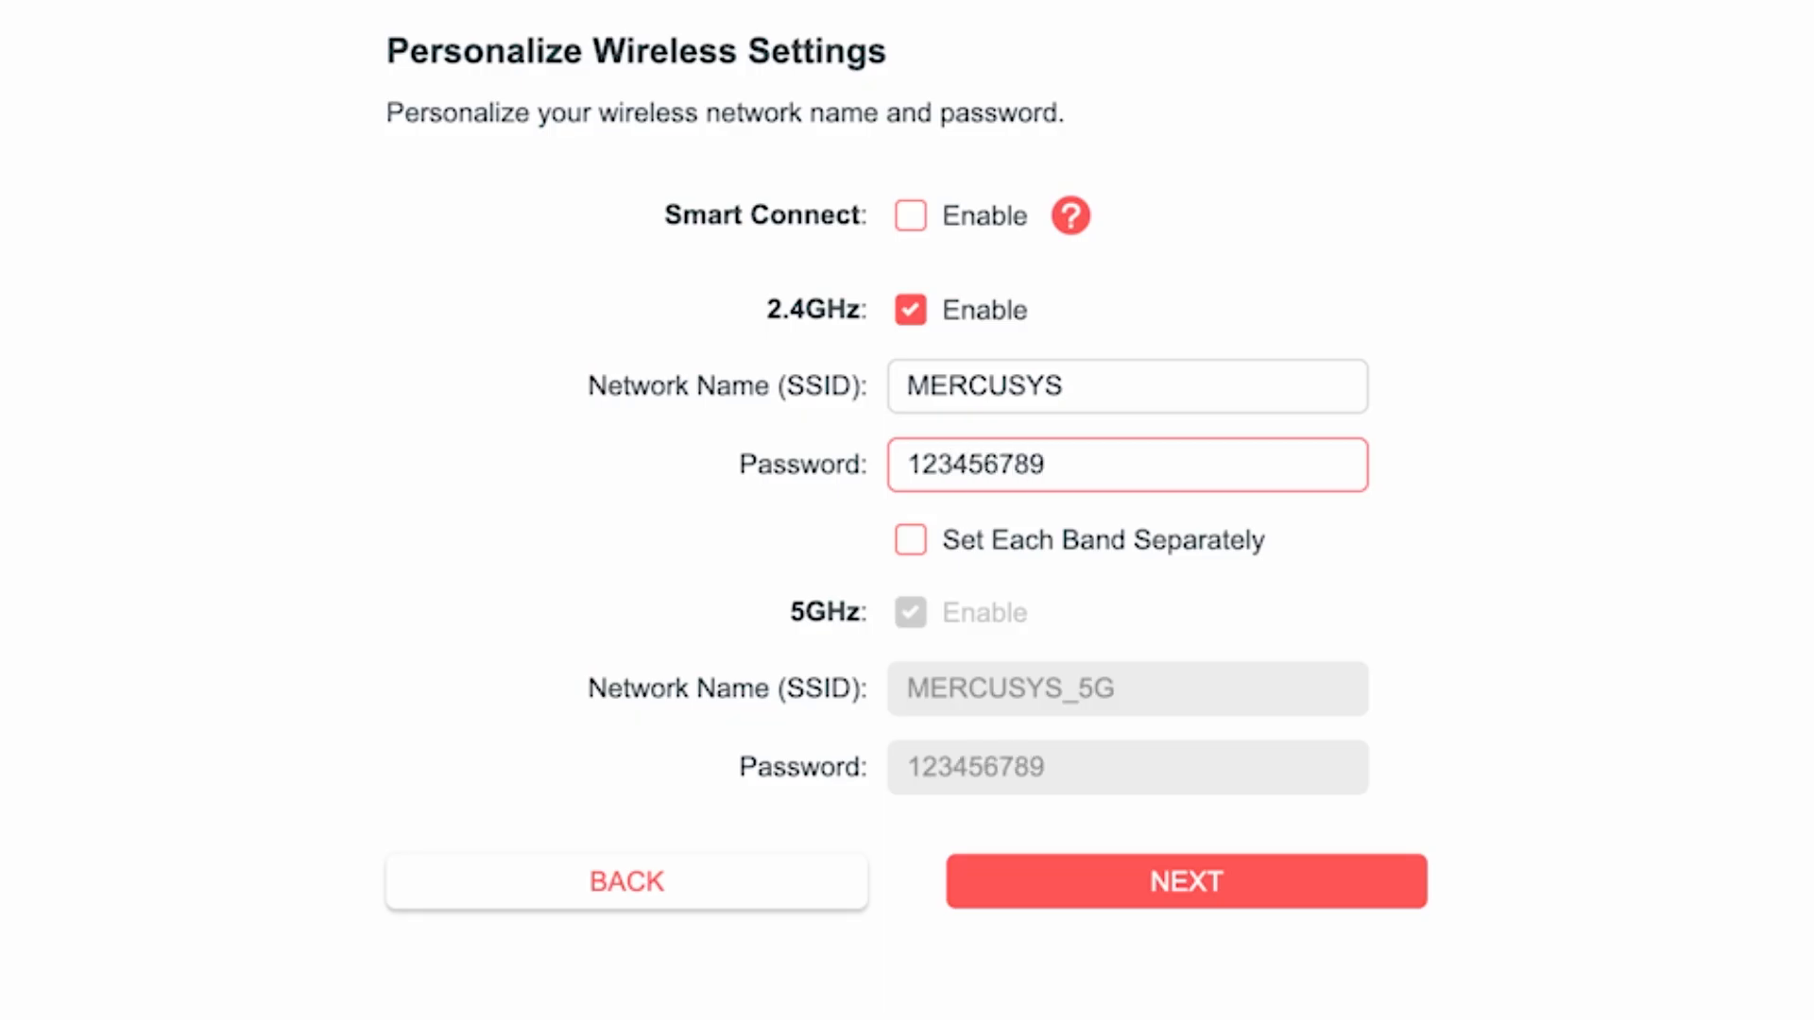
Step: Enable Set Each Band Separately, extend the 5GHz Wi-Fi password, and apply the wireless settings
left_click(1372, 551)
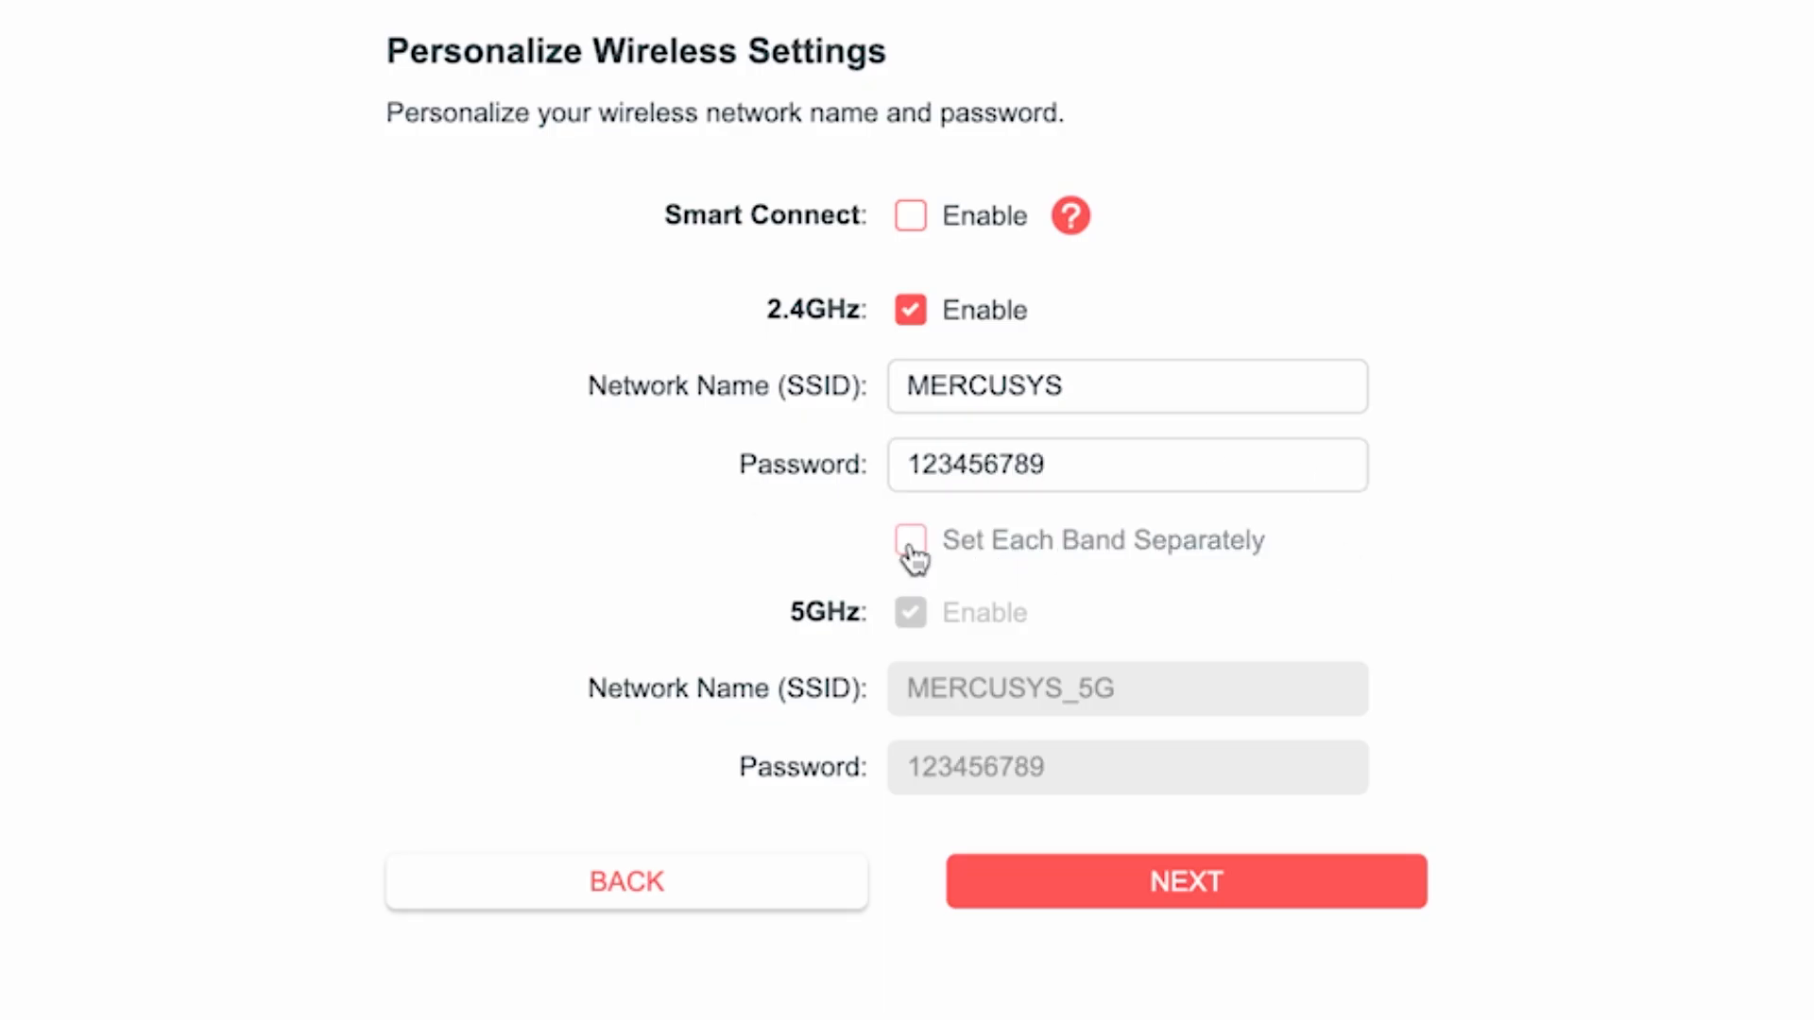
left_click(911, 547)
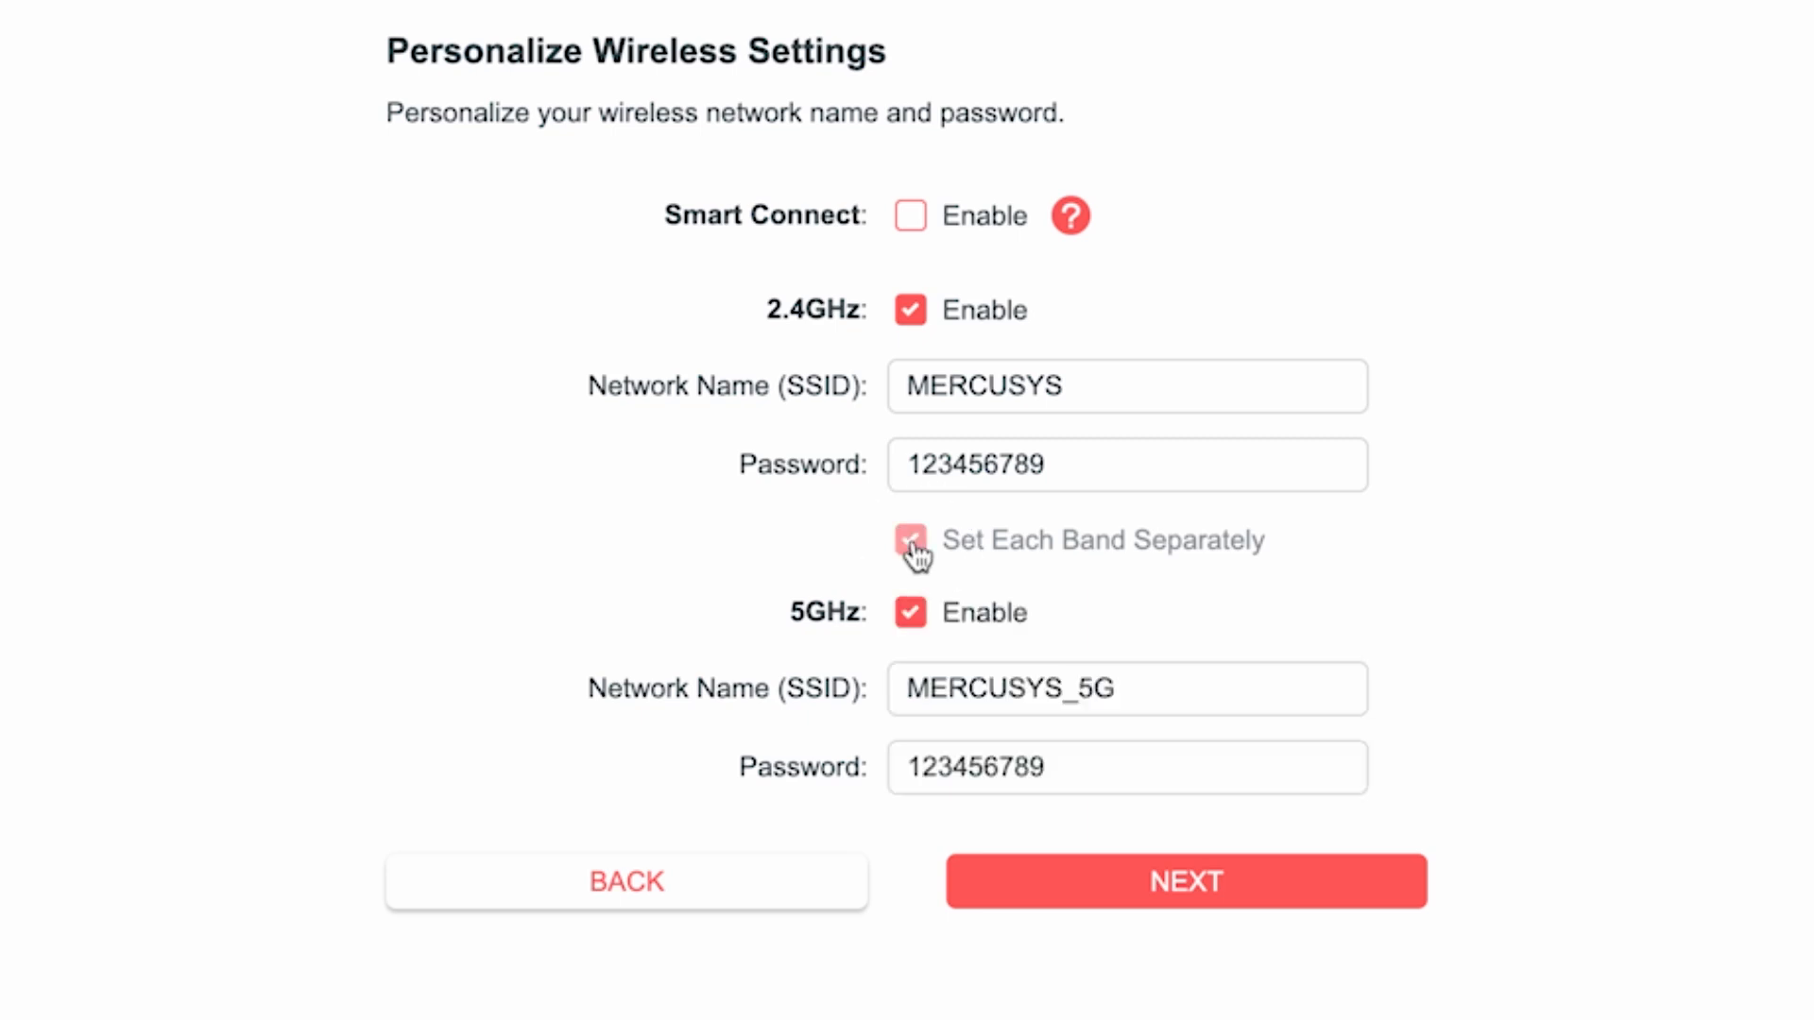
left_click(1153, 684)
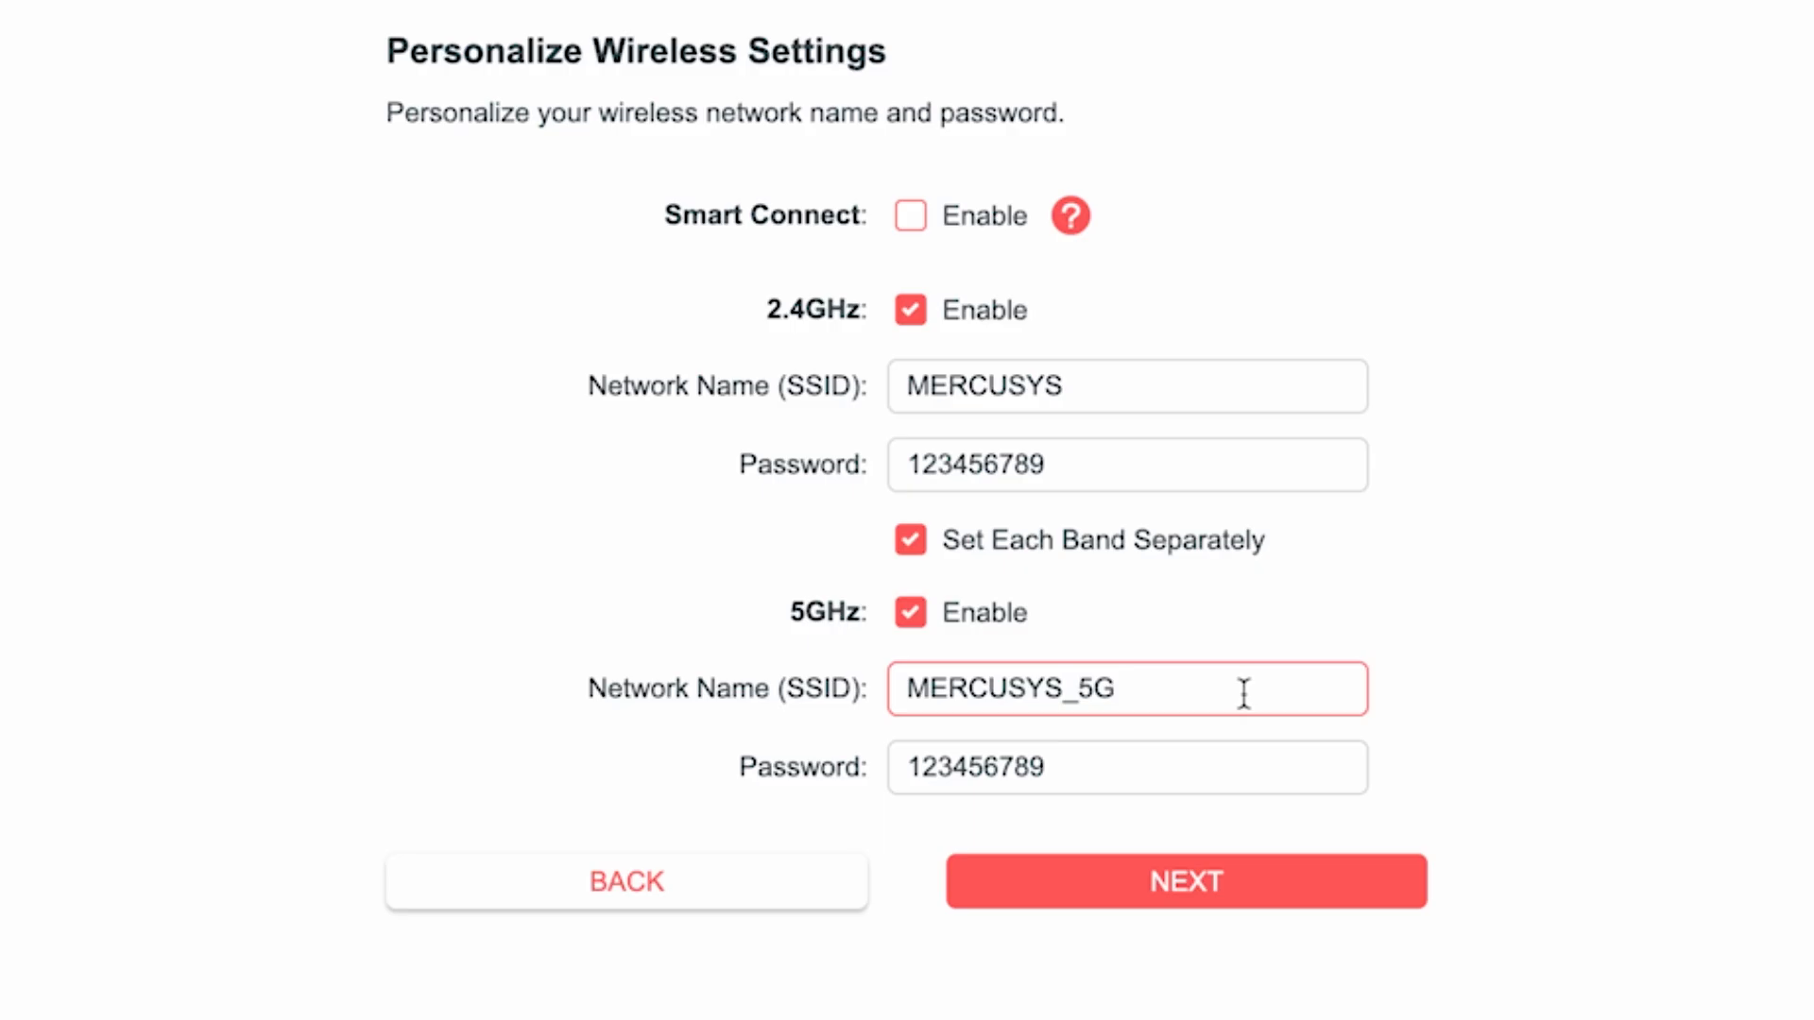
left_click(1093, 780)
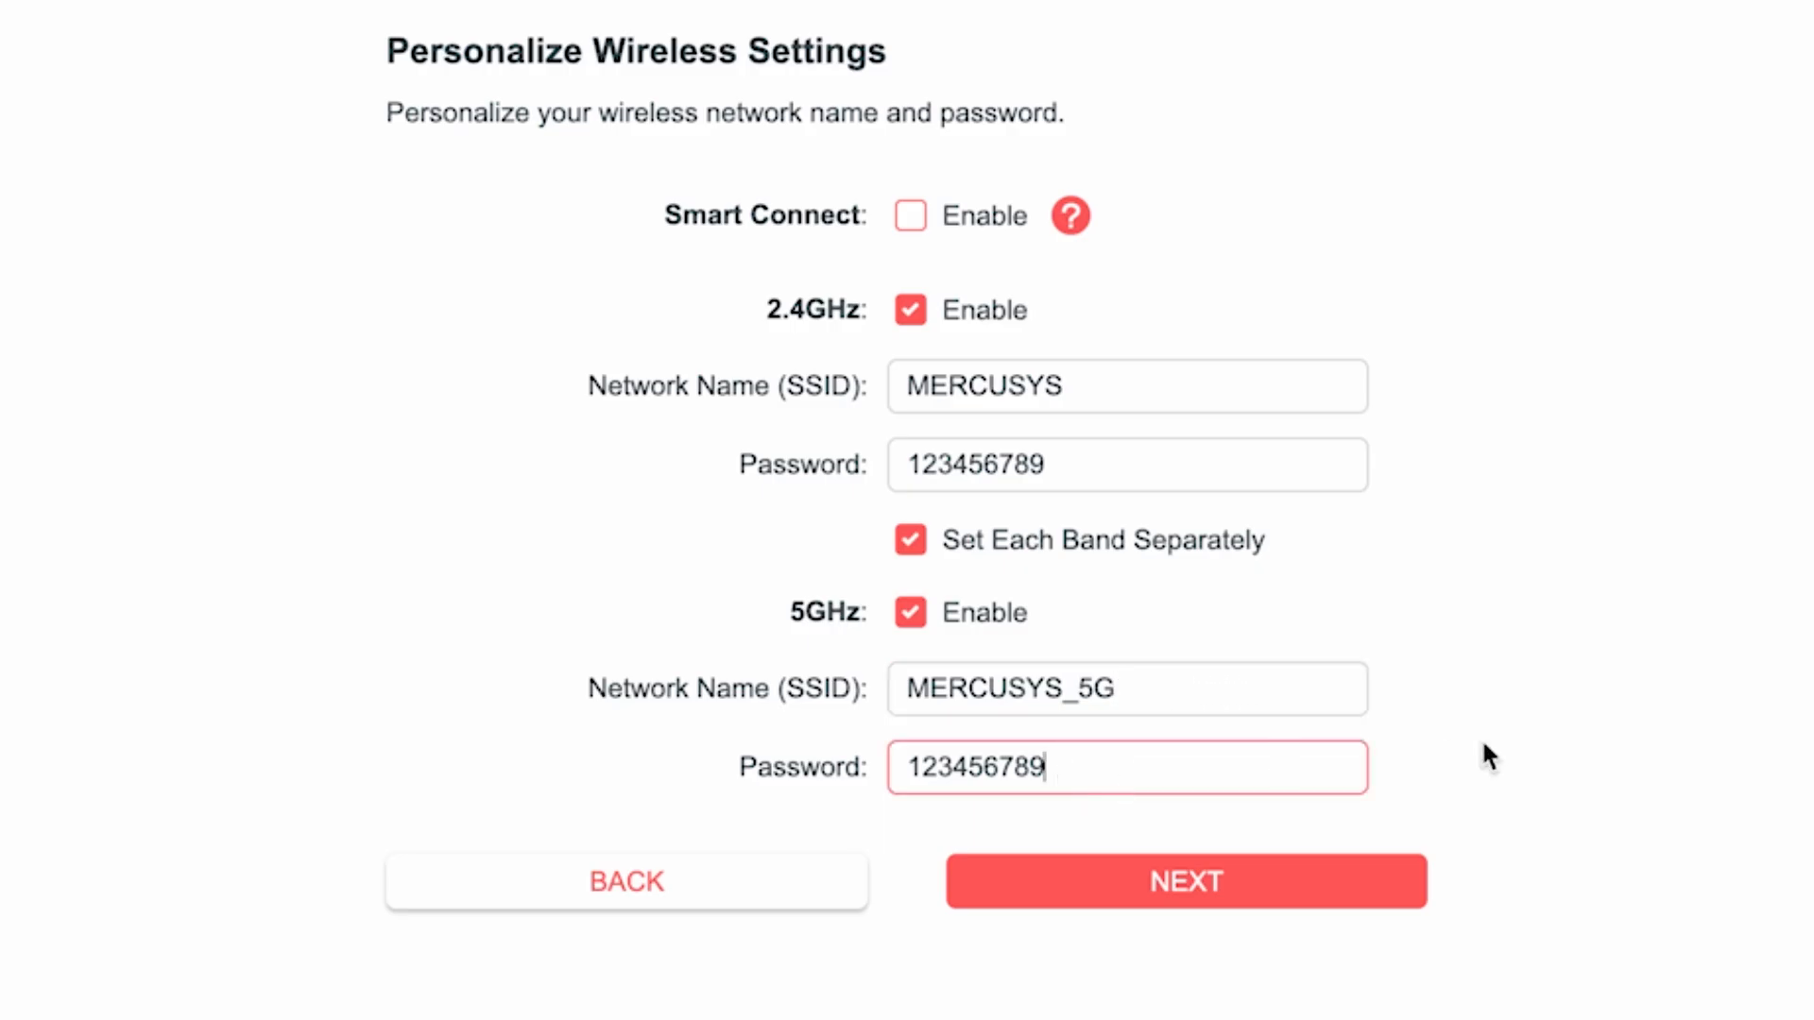
type("5G")
left_click(1204, 875)
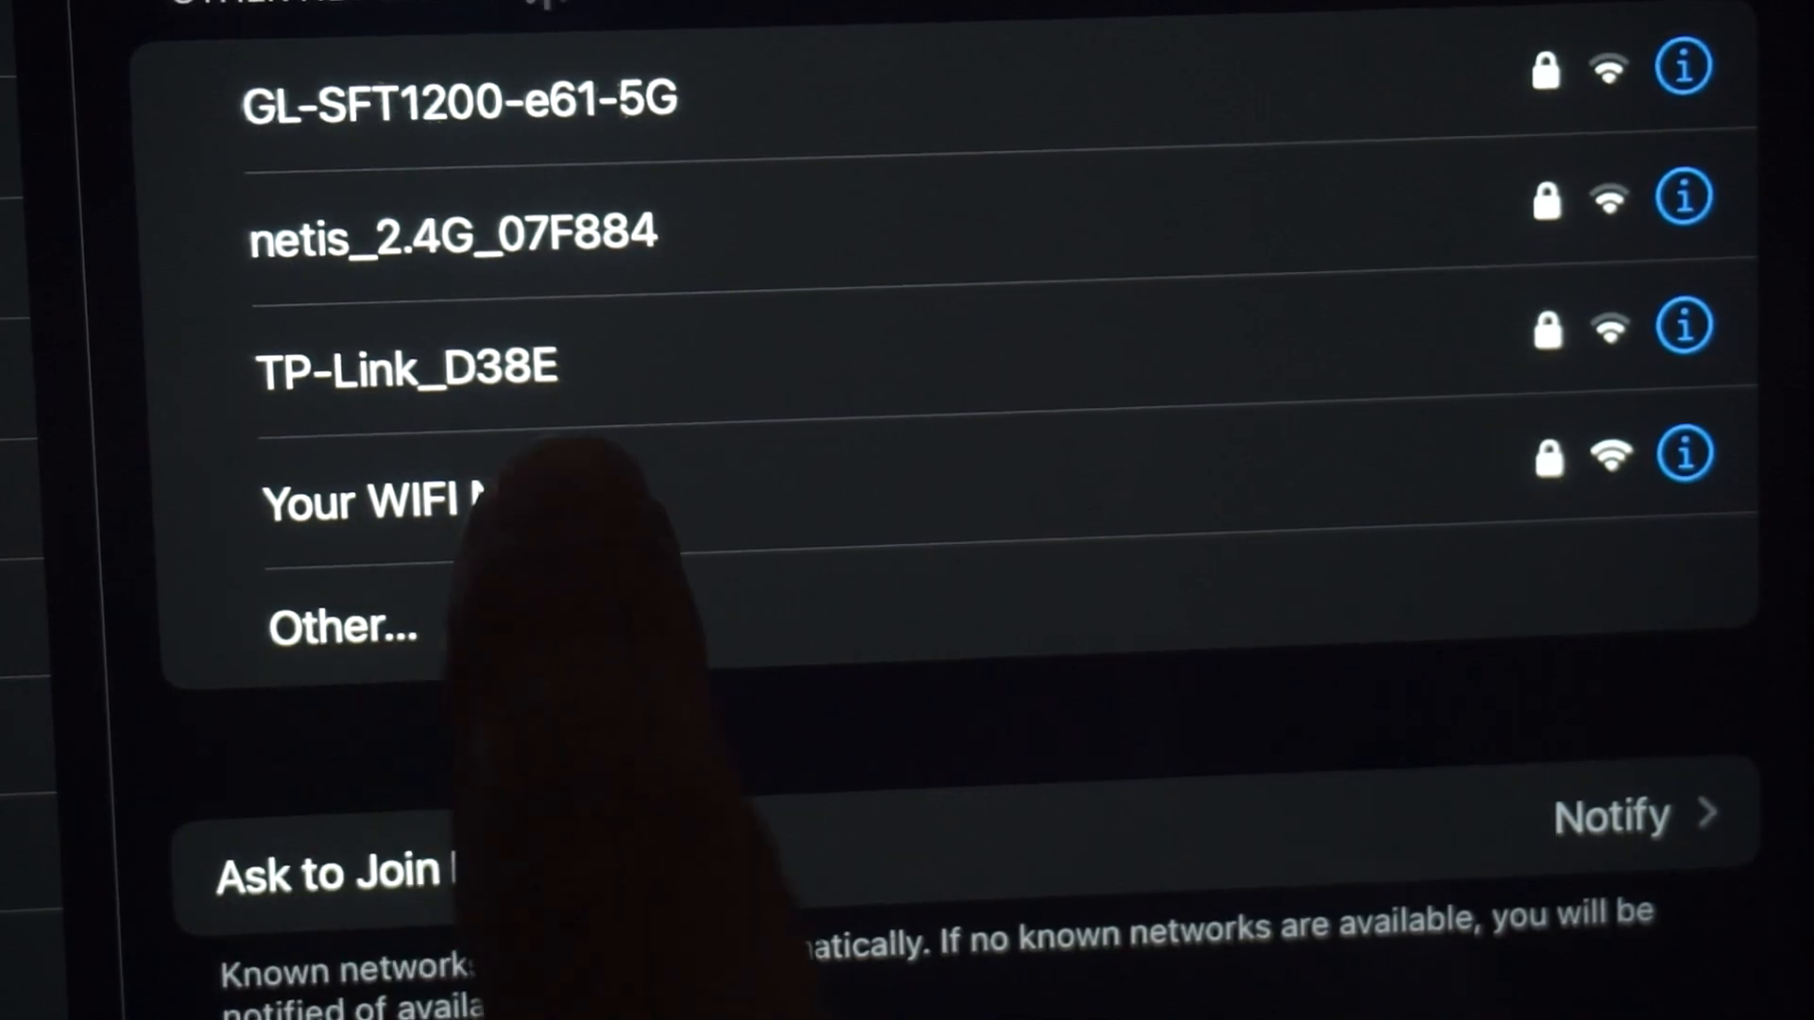
Step: Reconnect the device to the new wireless network and confirm the connection in the setup
left_click(567, 501)
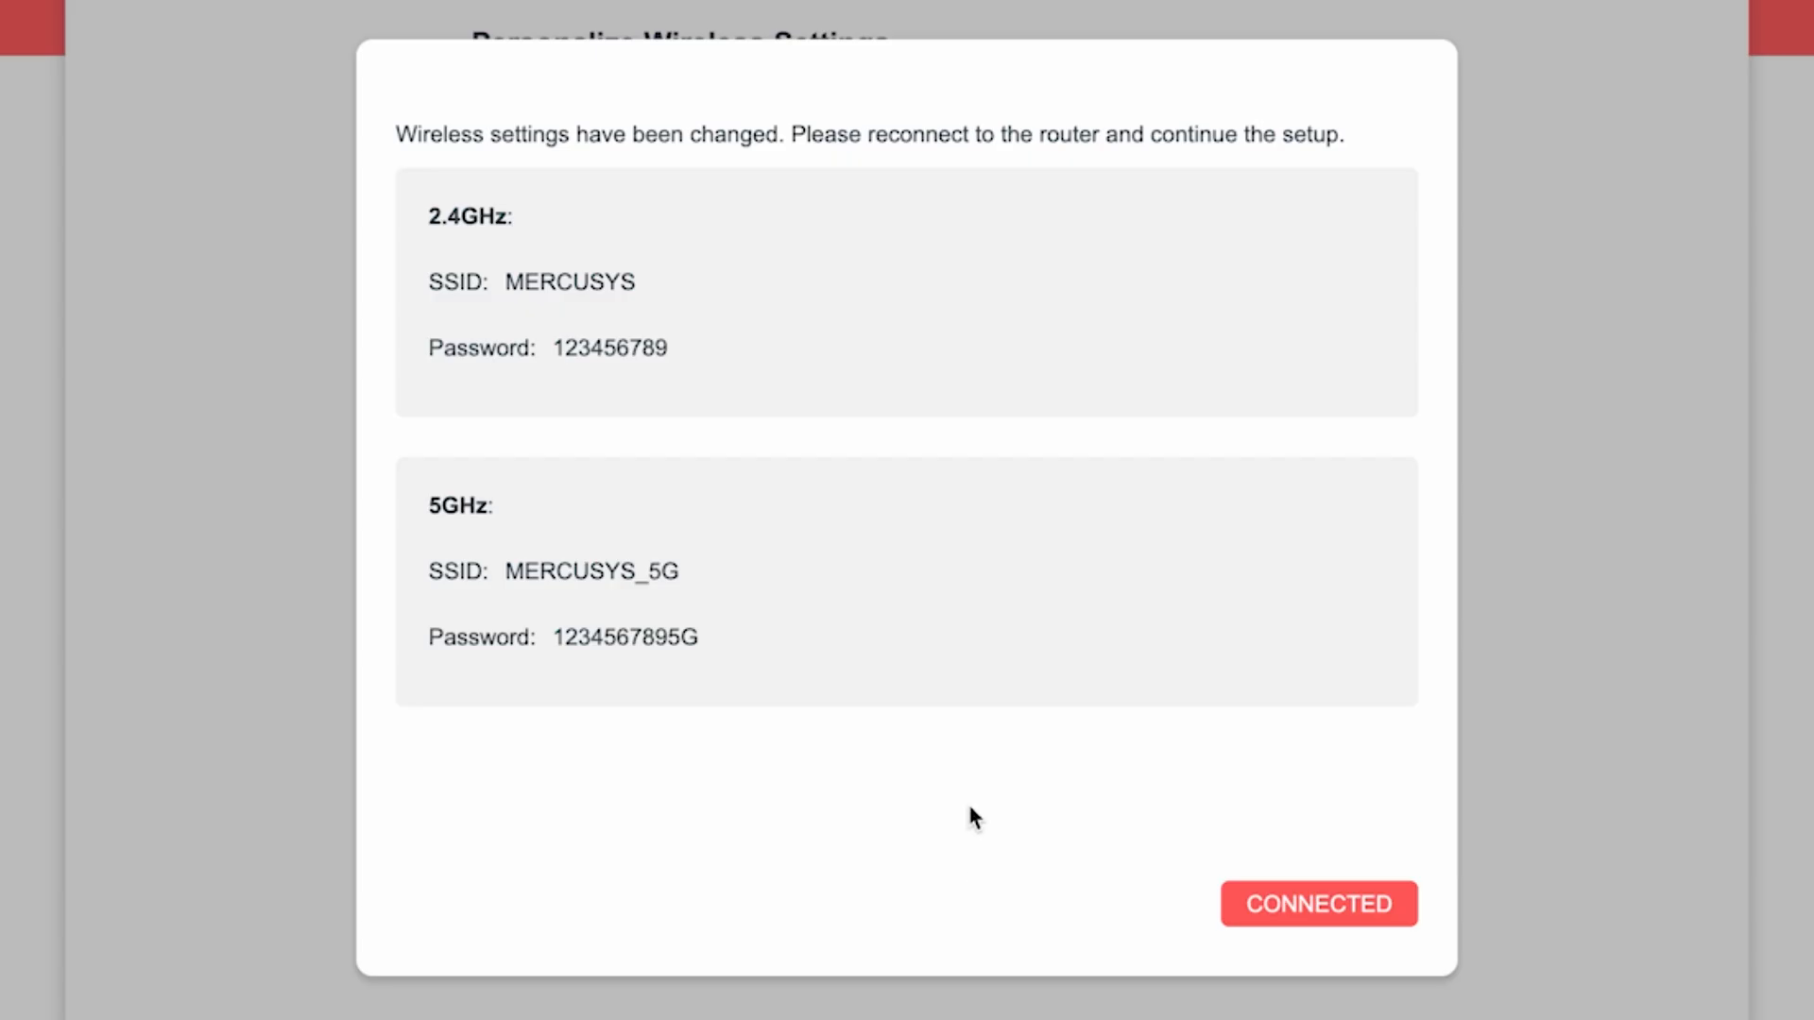
left_click(1353, 905)
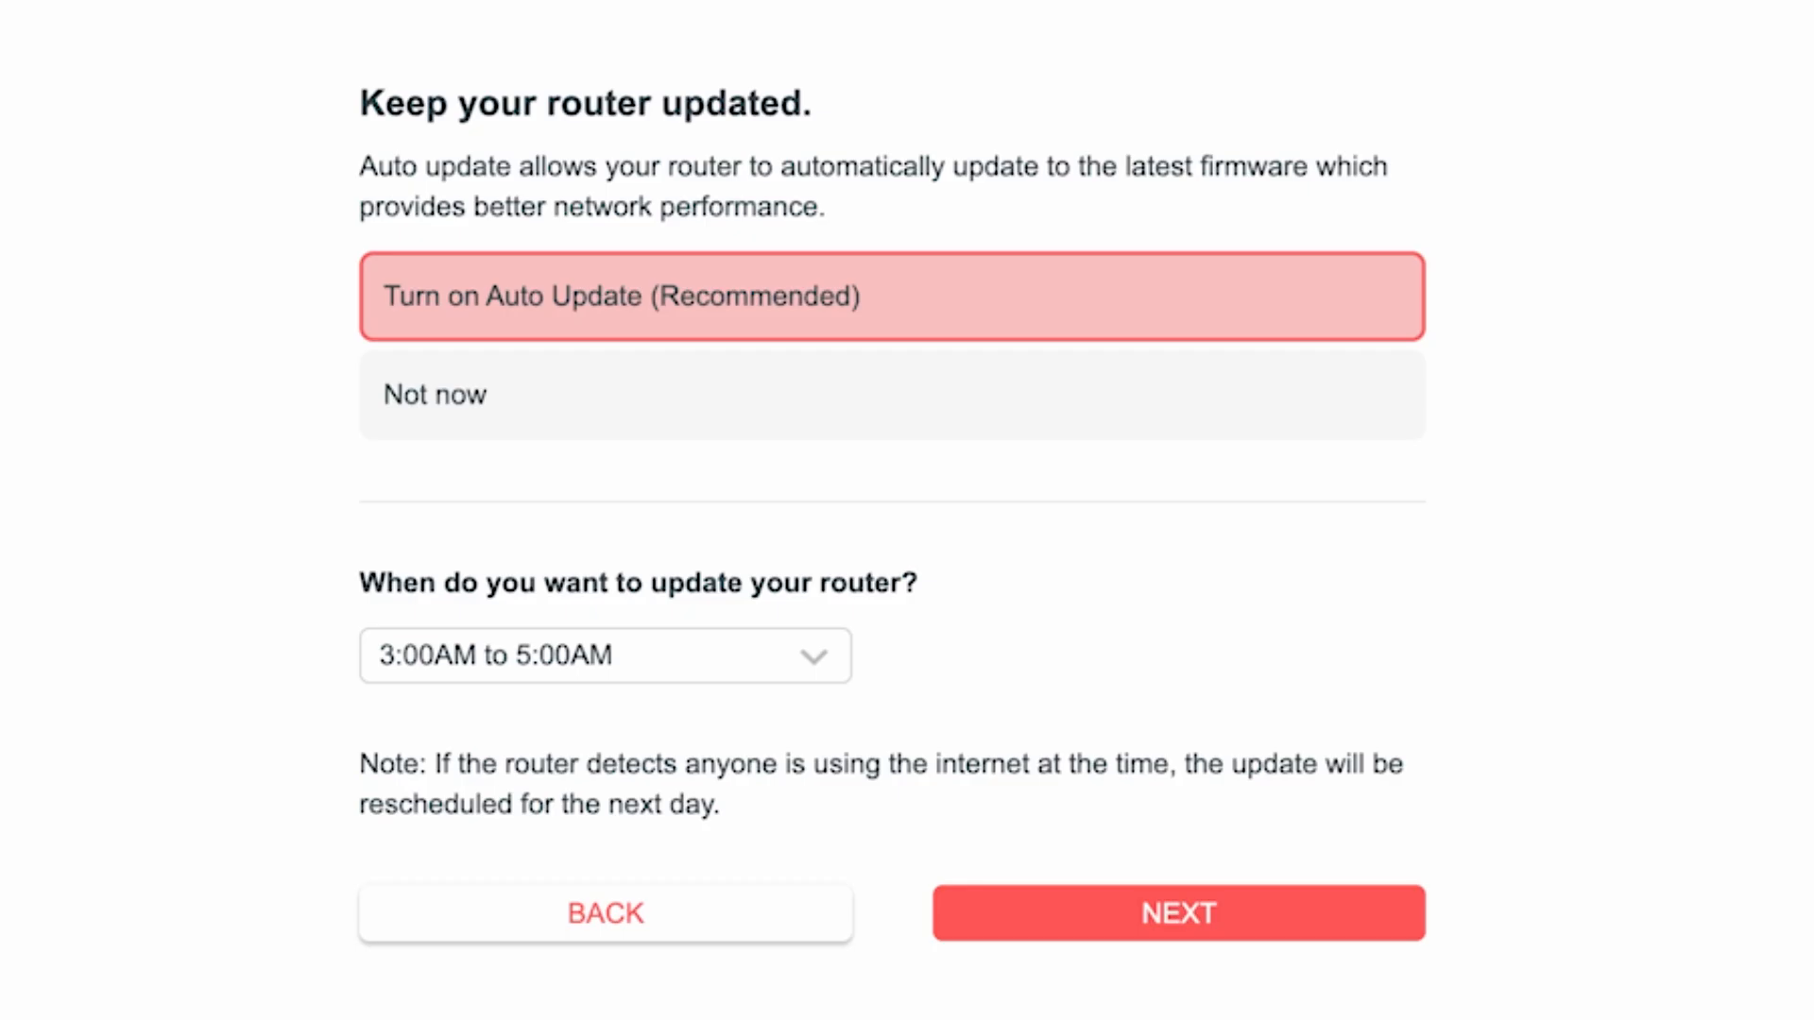
Step: Turn on Auto Update with the 3:00AM to 5:00AM update window and continue
left_click(623, 312)
left_click(822, 662)
scroll(718, 897, "down", 6)
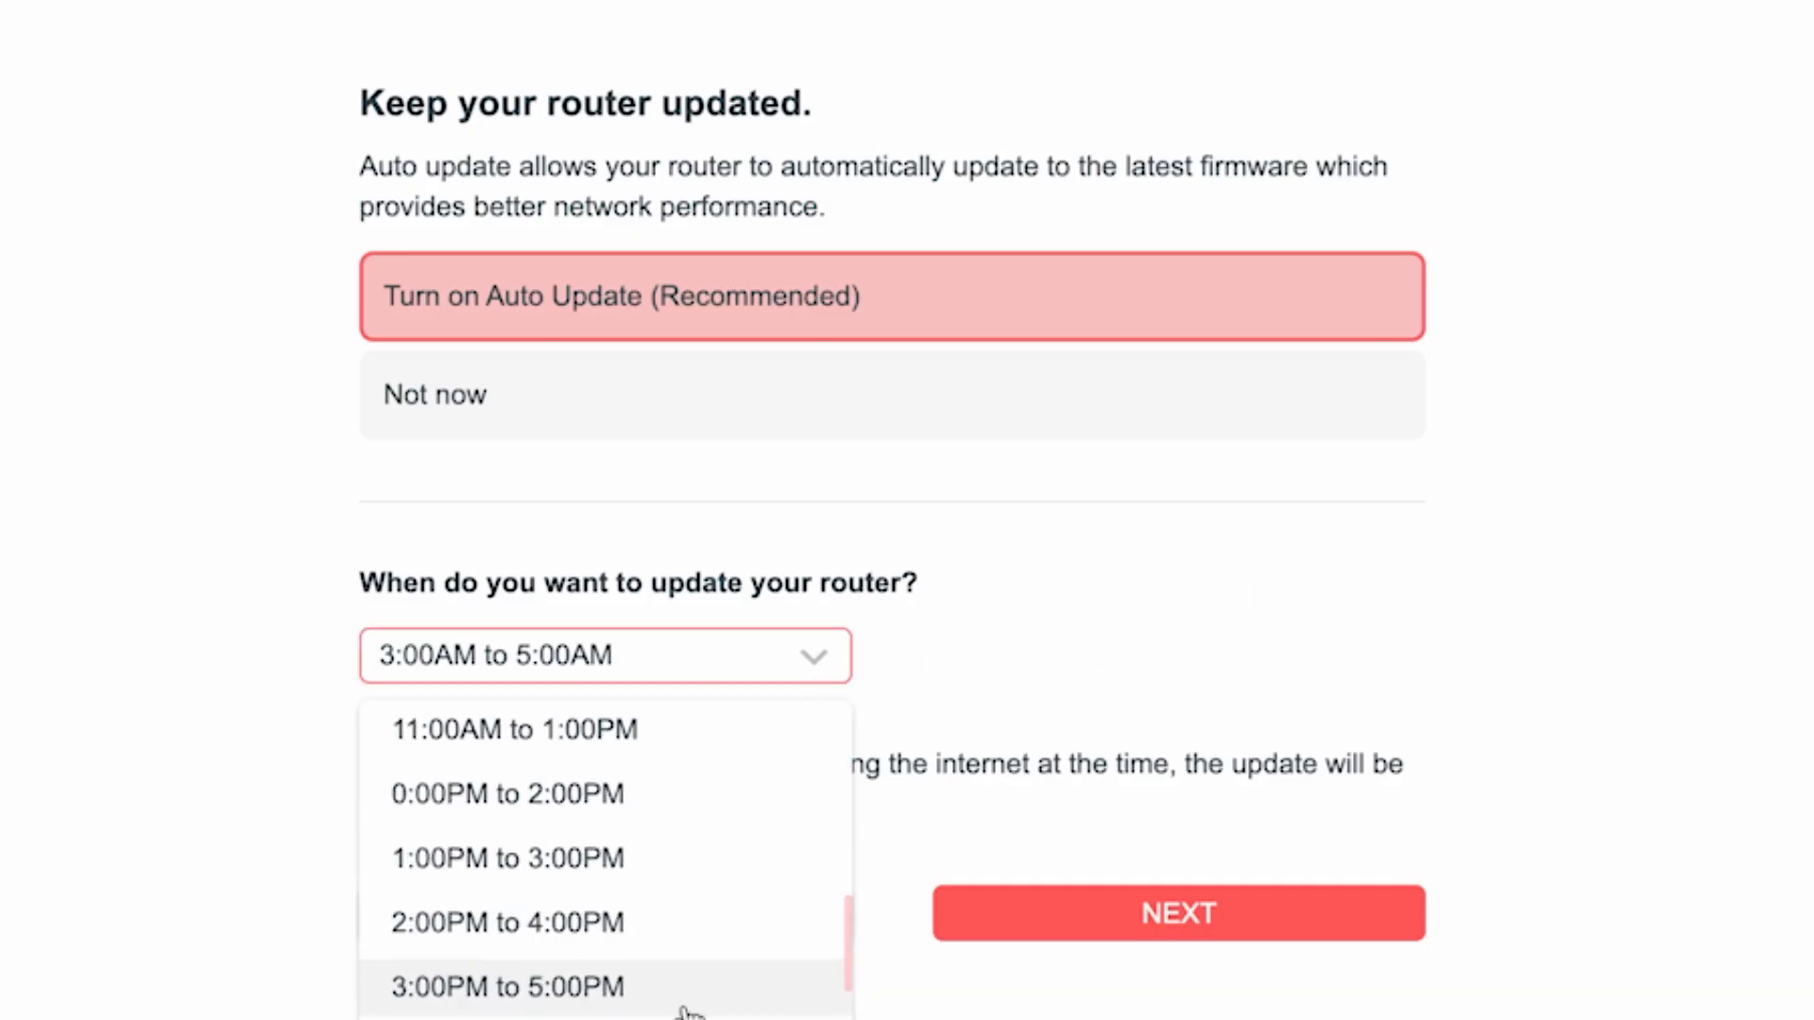
scroll(695, 983, "up", 6)
scroll(702, 956, "up", 2)
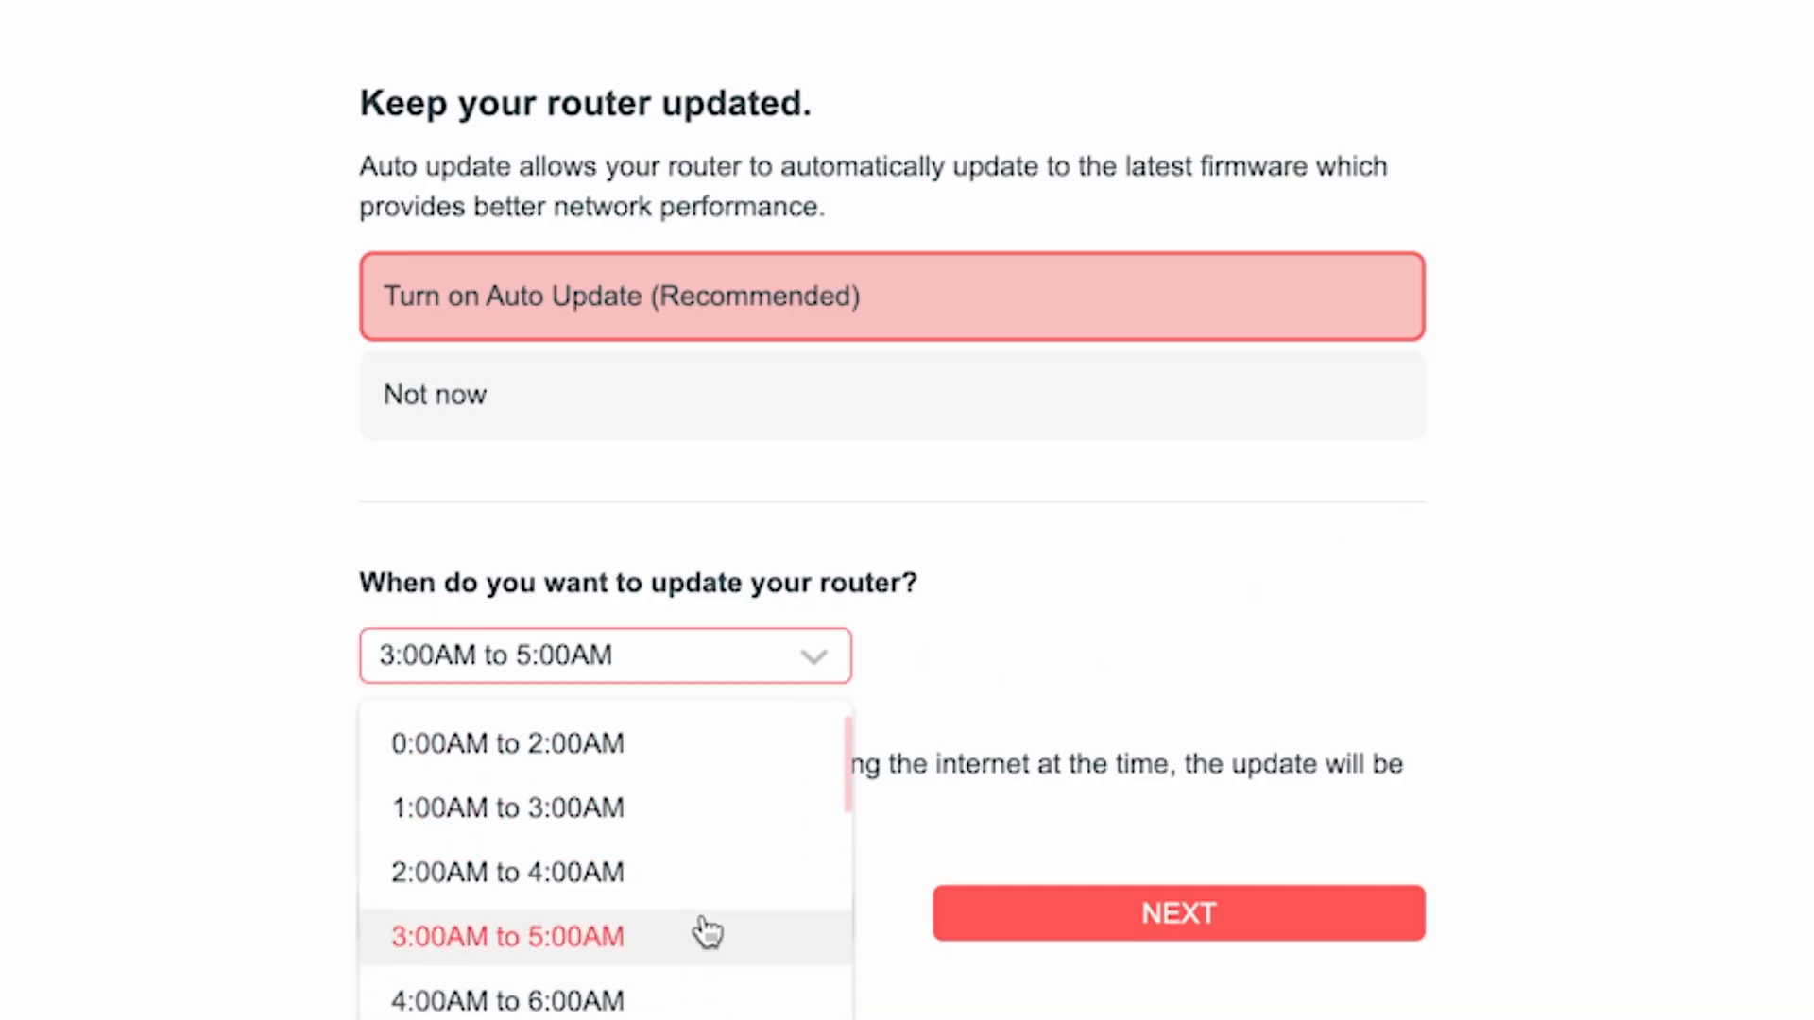
left_click(567, 938)
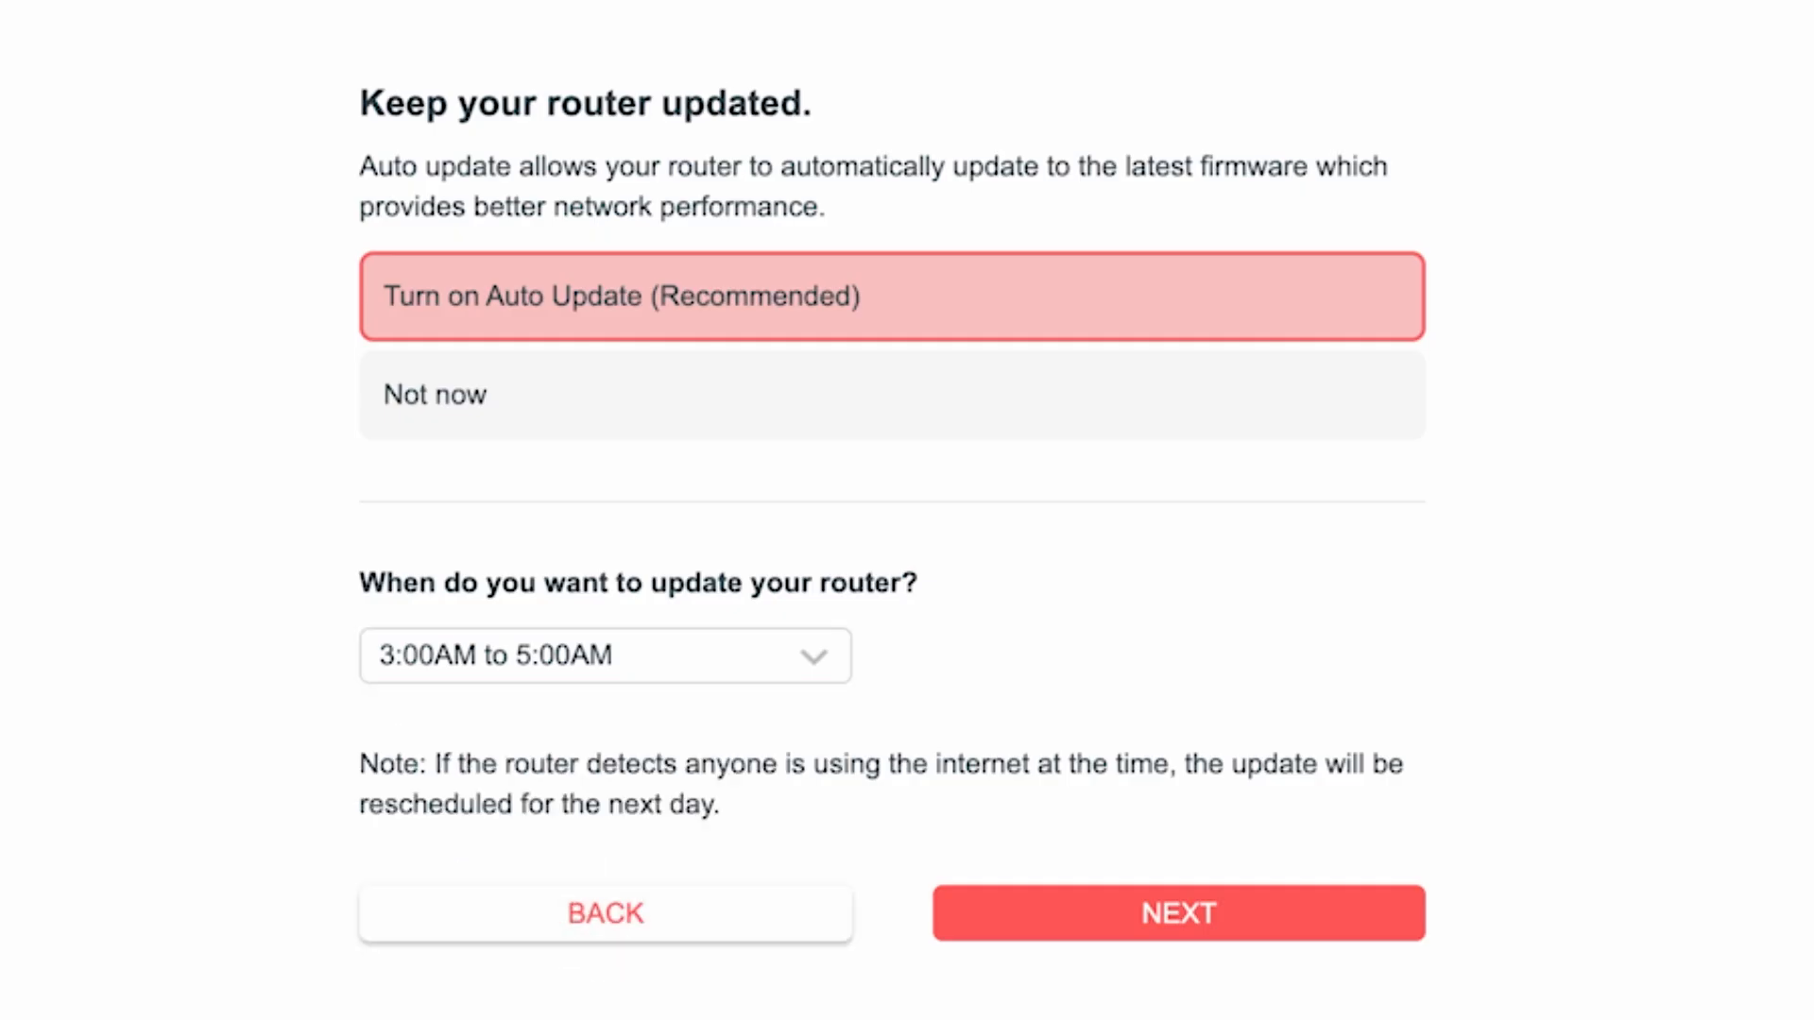
left_click(1228, 914)
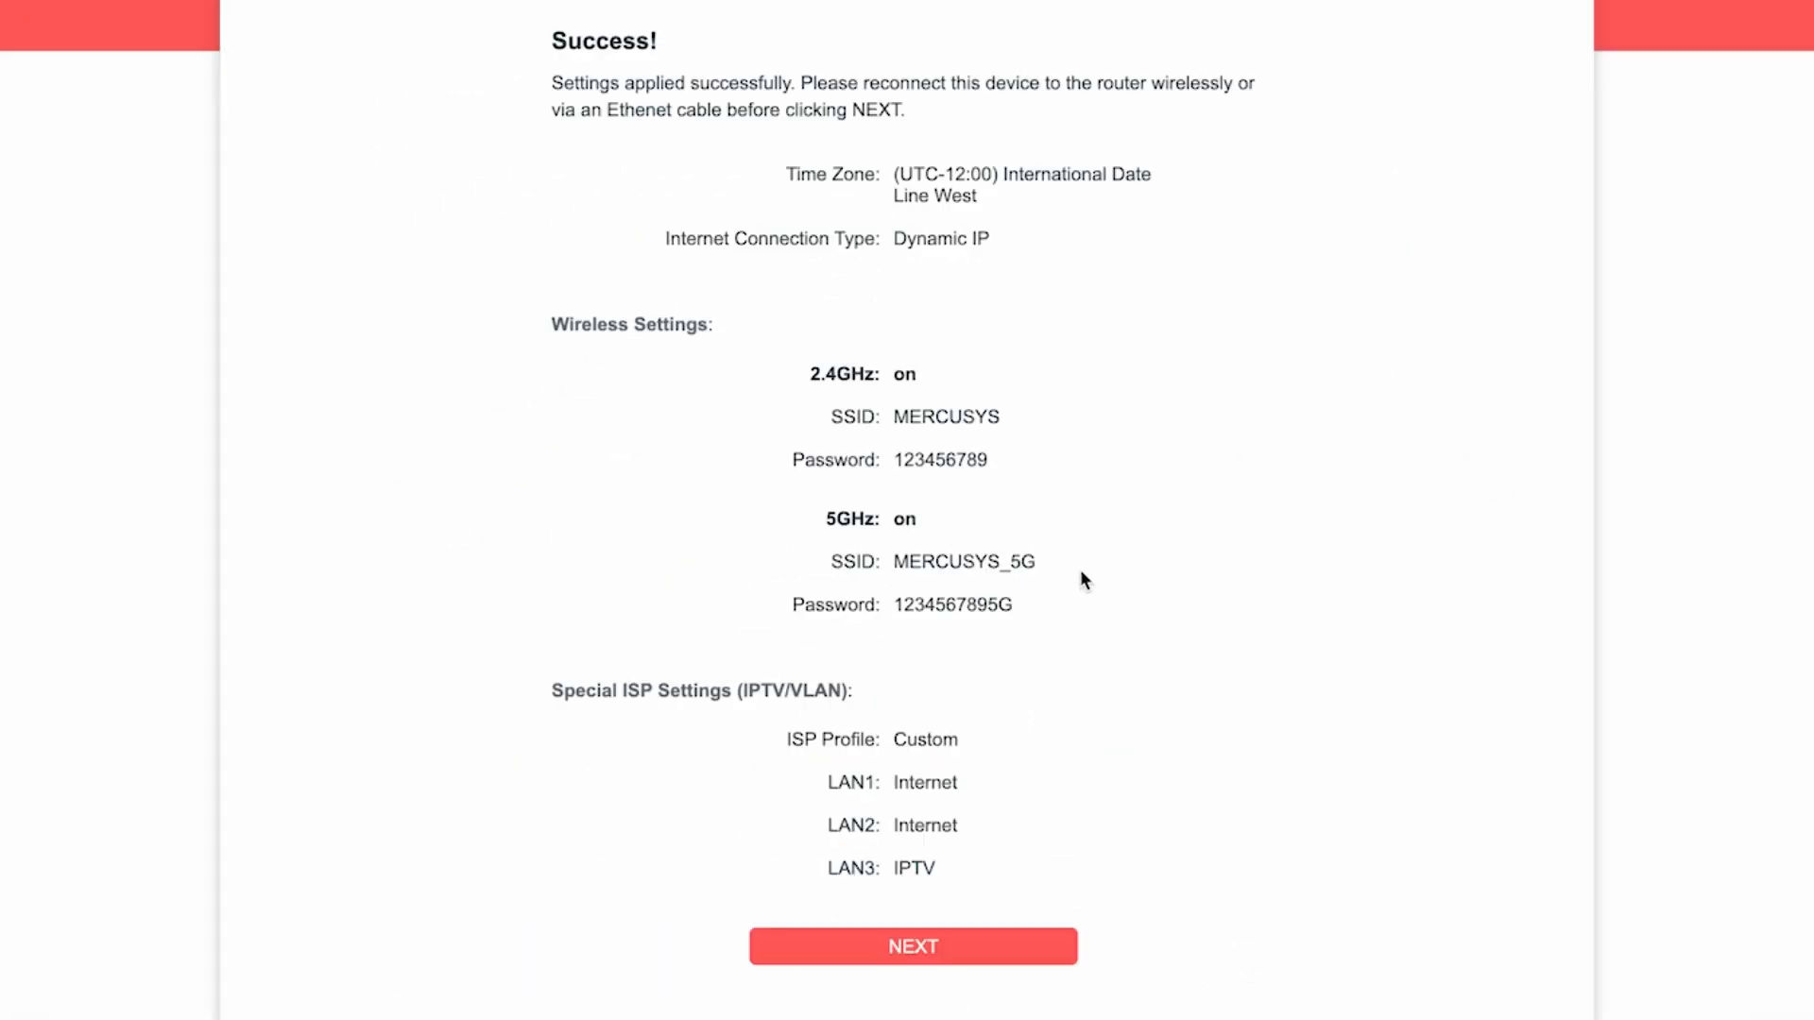
Step: Finish the setup wizard, skipping the Mercusys Cloud Service login
left_click(925, 948)
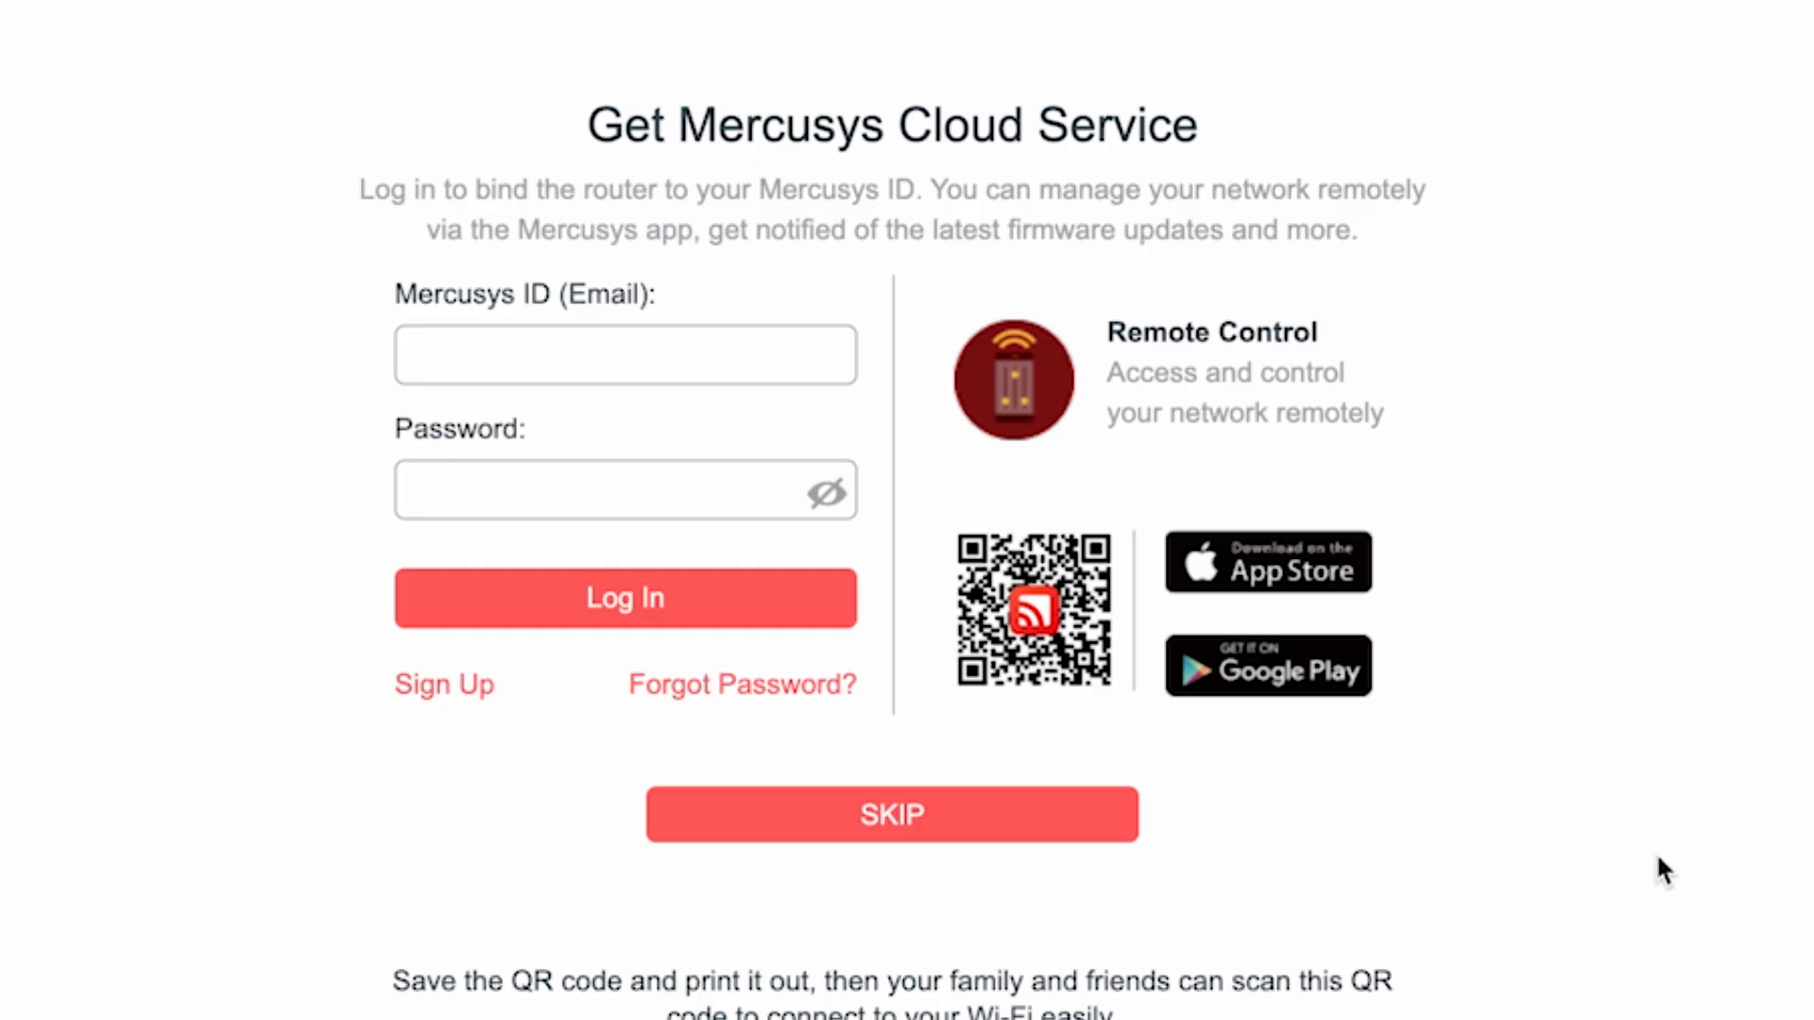
left_click(849, 826)
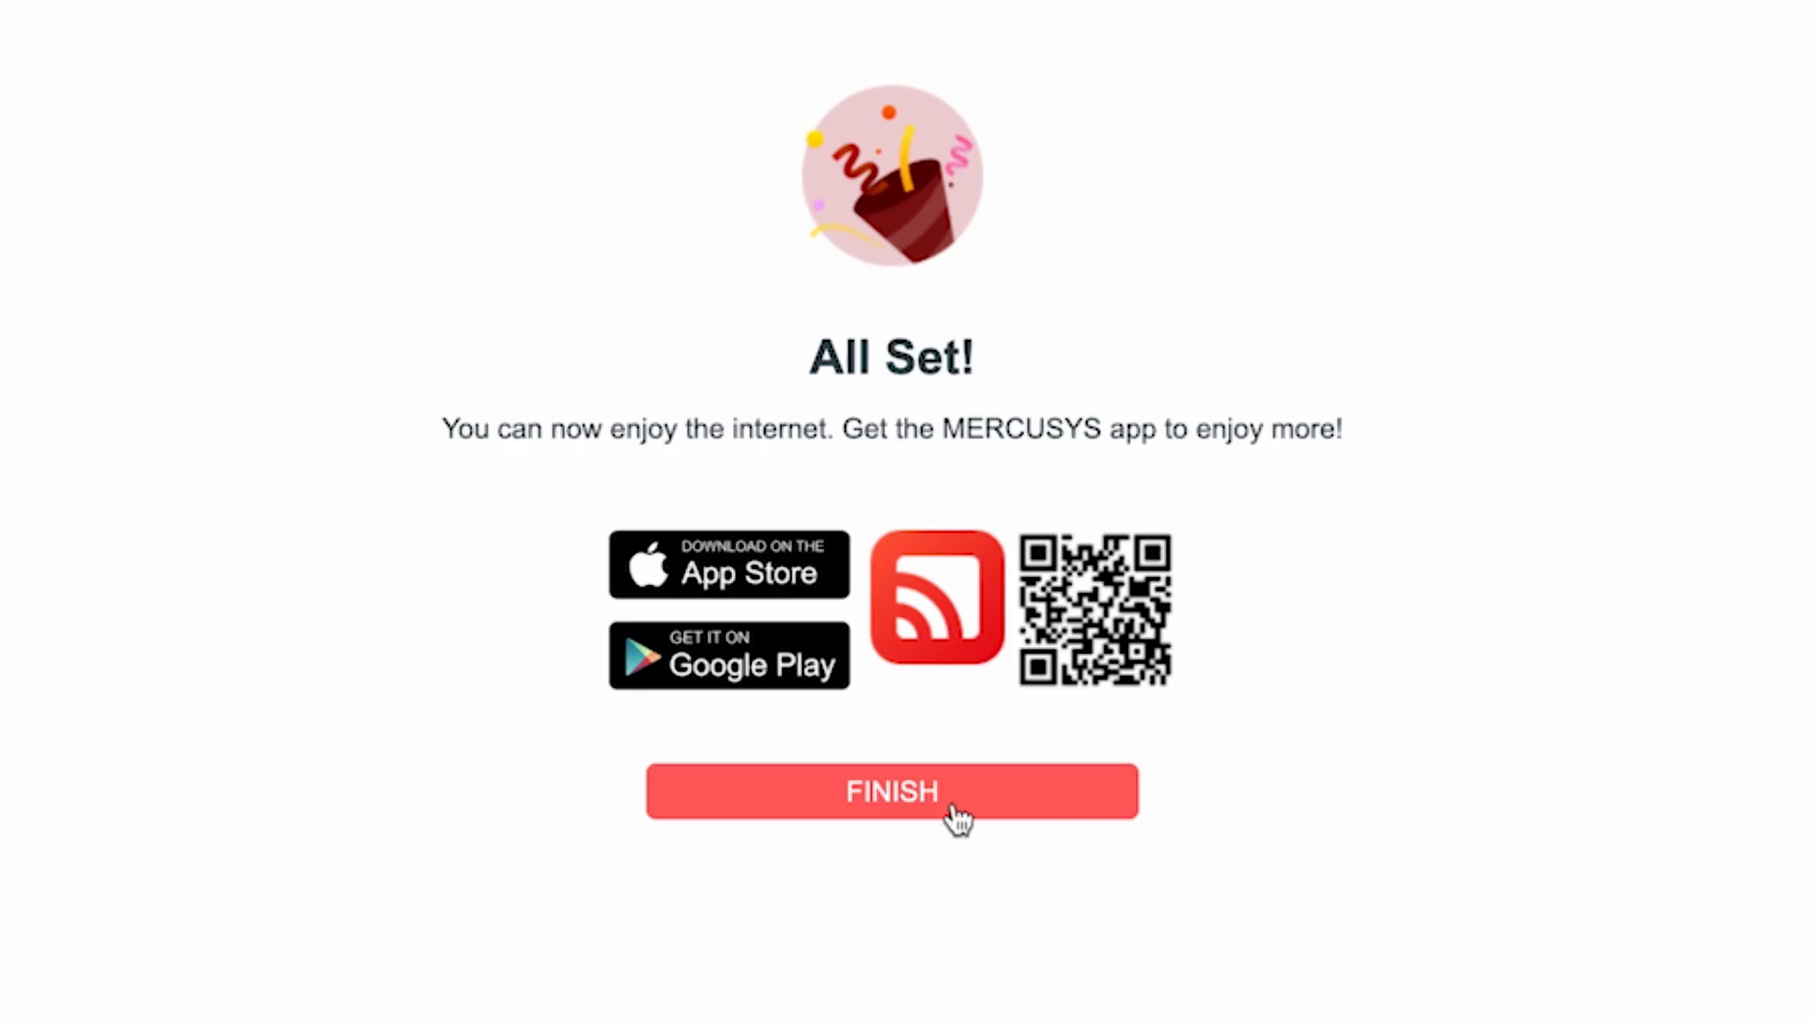
left_click(912, 806)
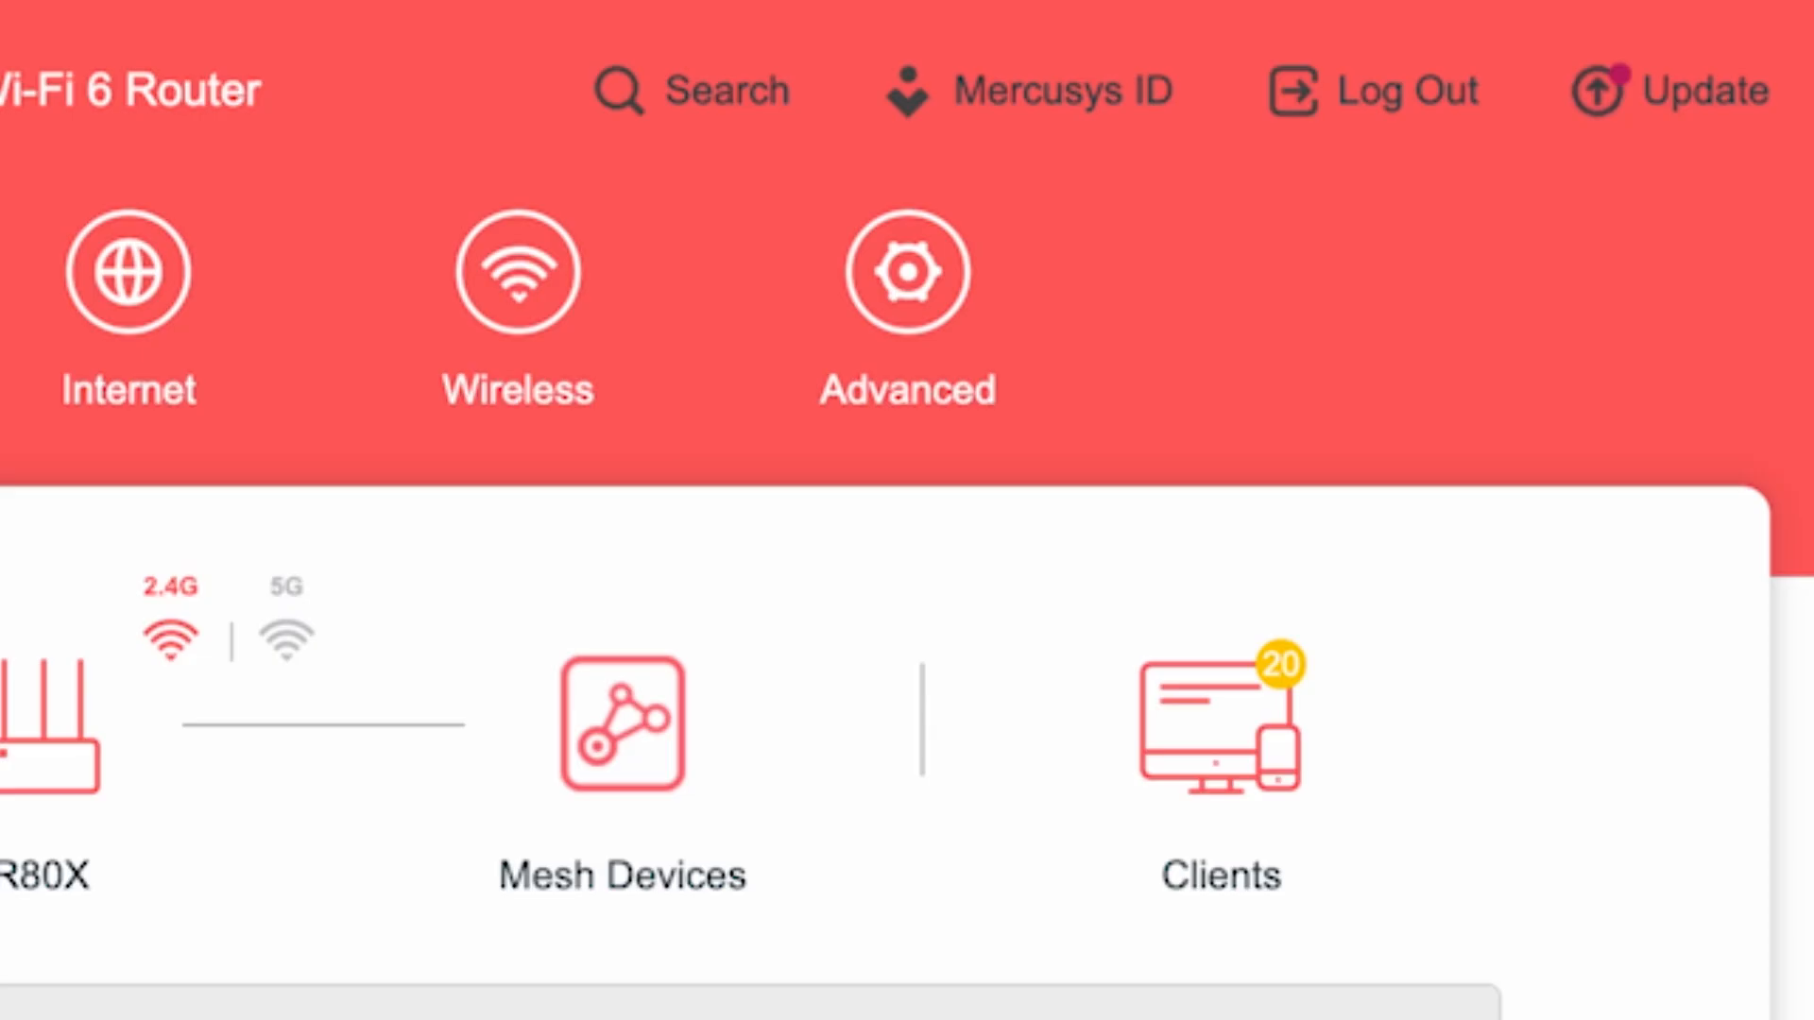
Step: Open the System Reboot page in the Advanced settings and reboot the router
left_click(961, 309)
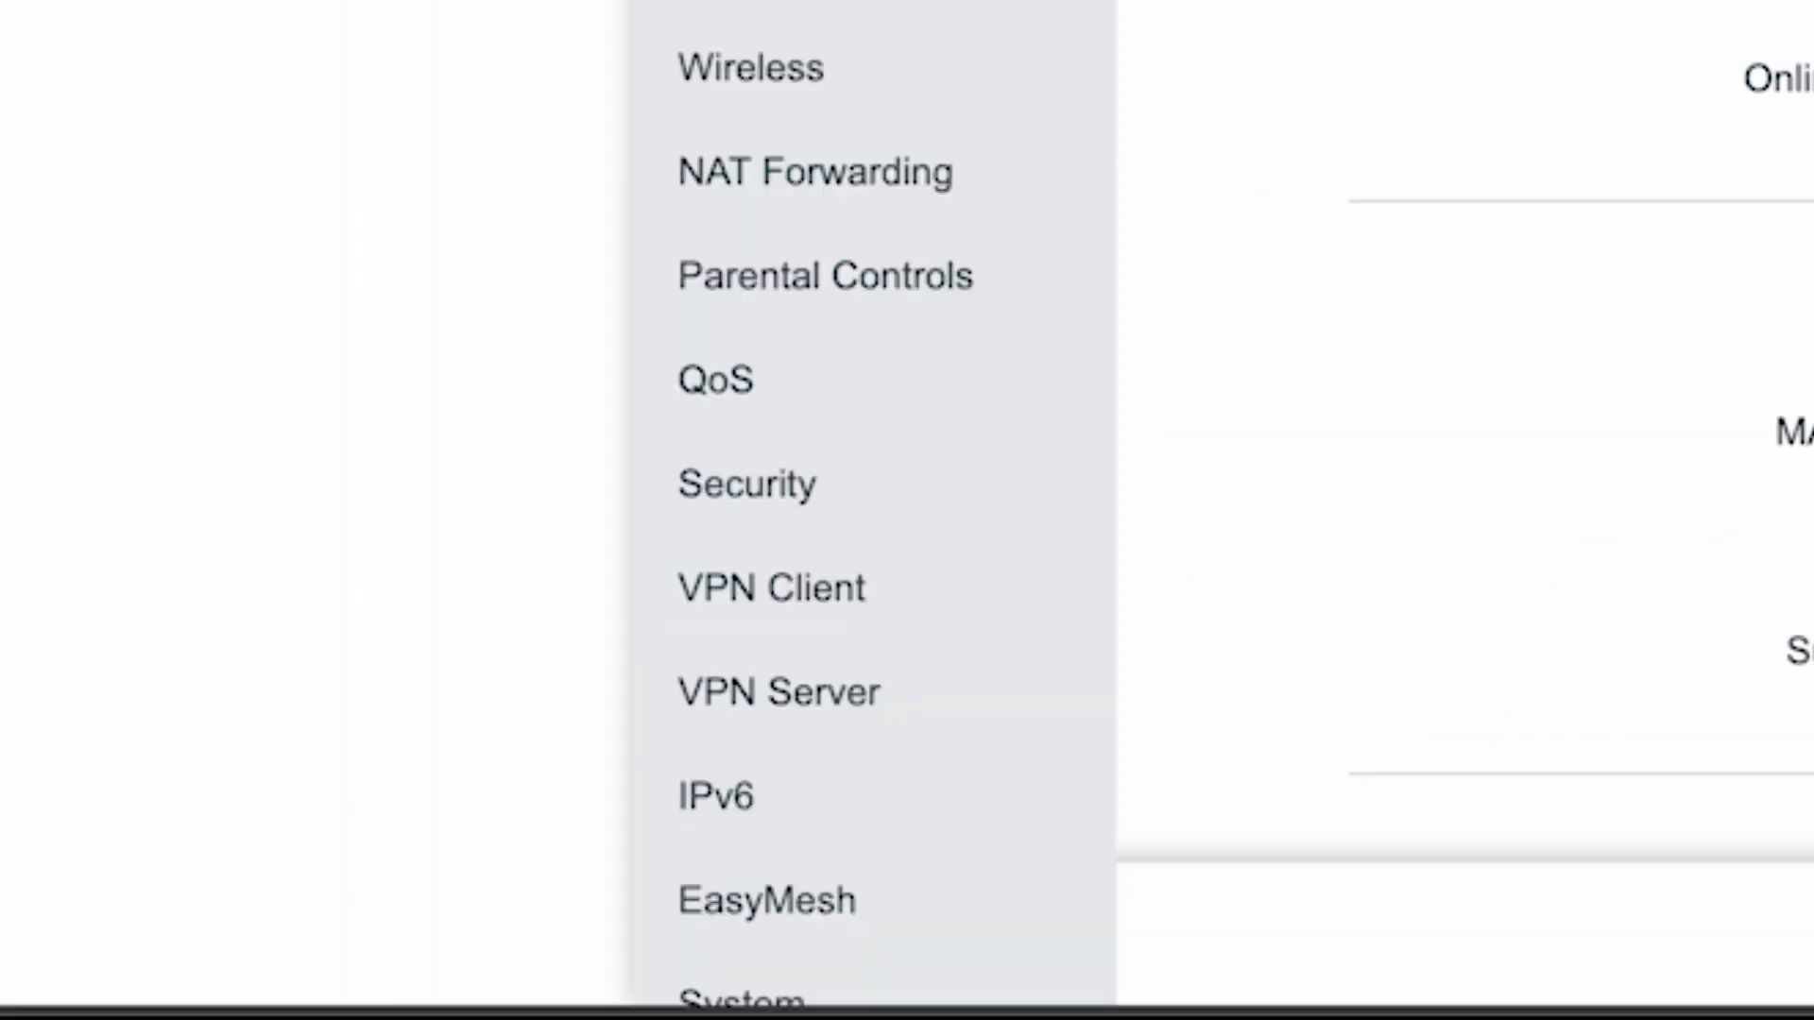
scroll(874, 500, "down", 2)
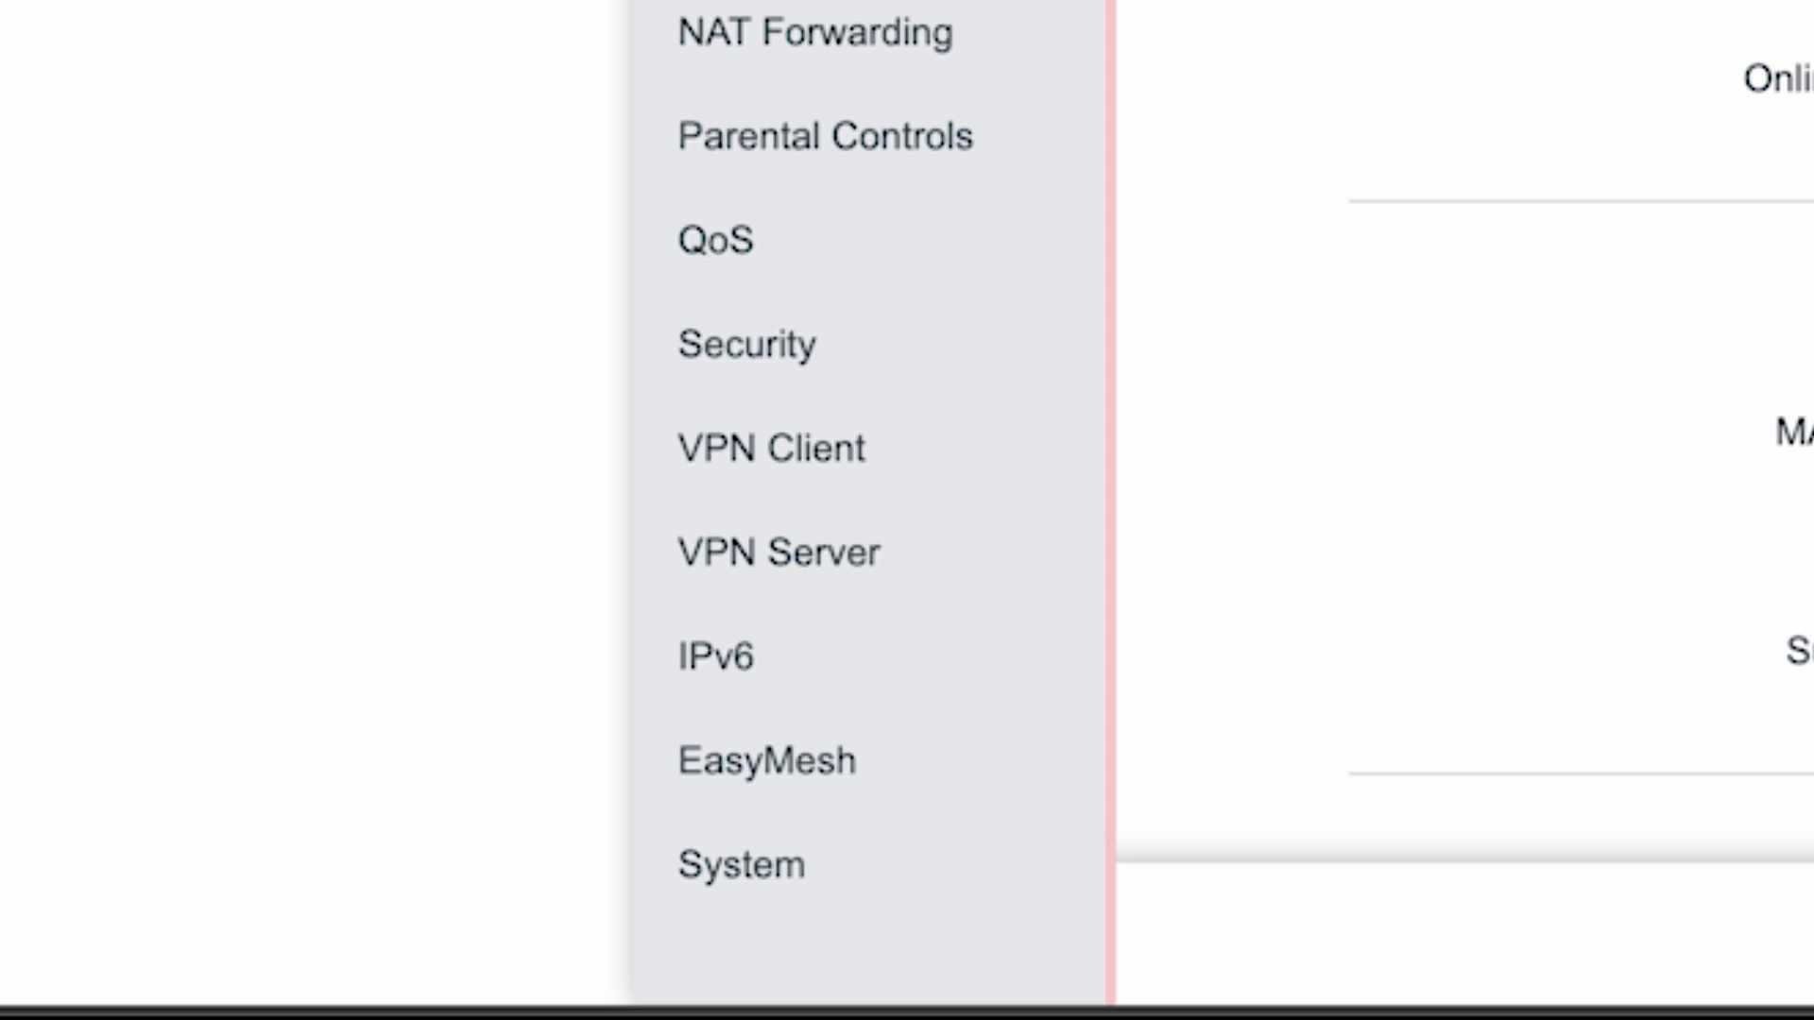
left_click(703, 868)
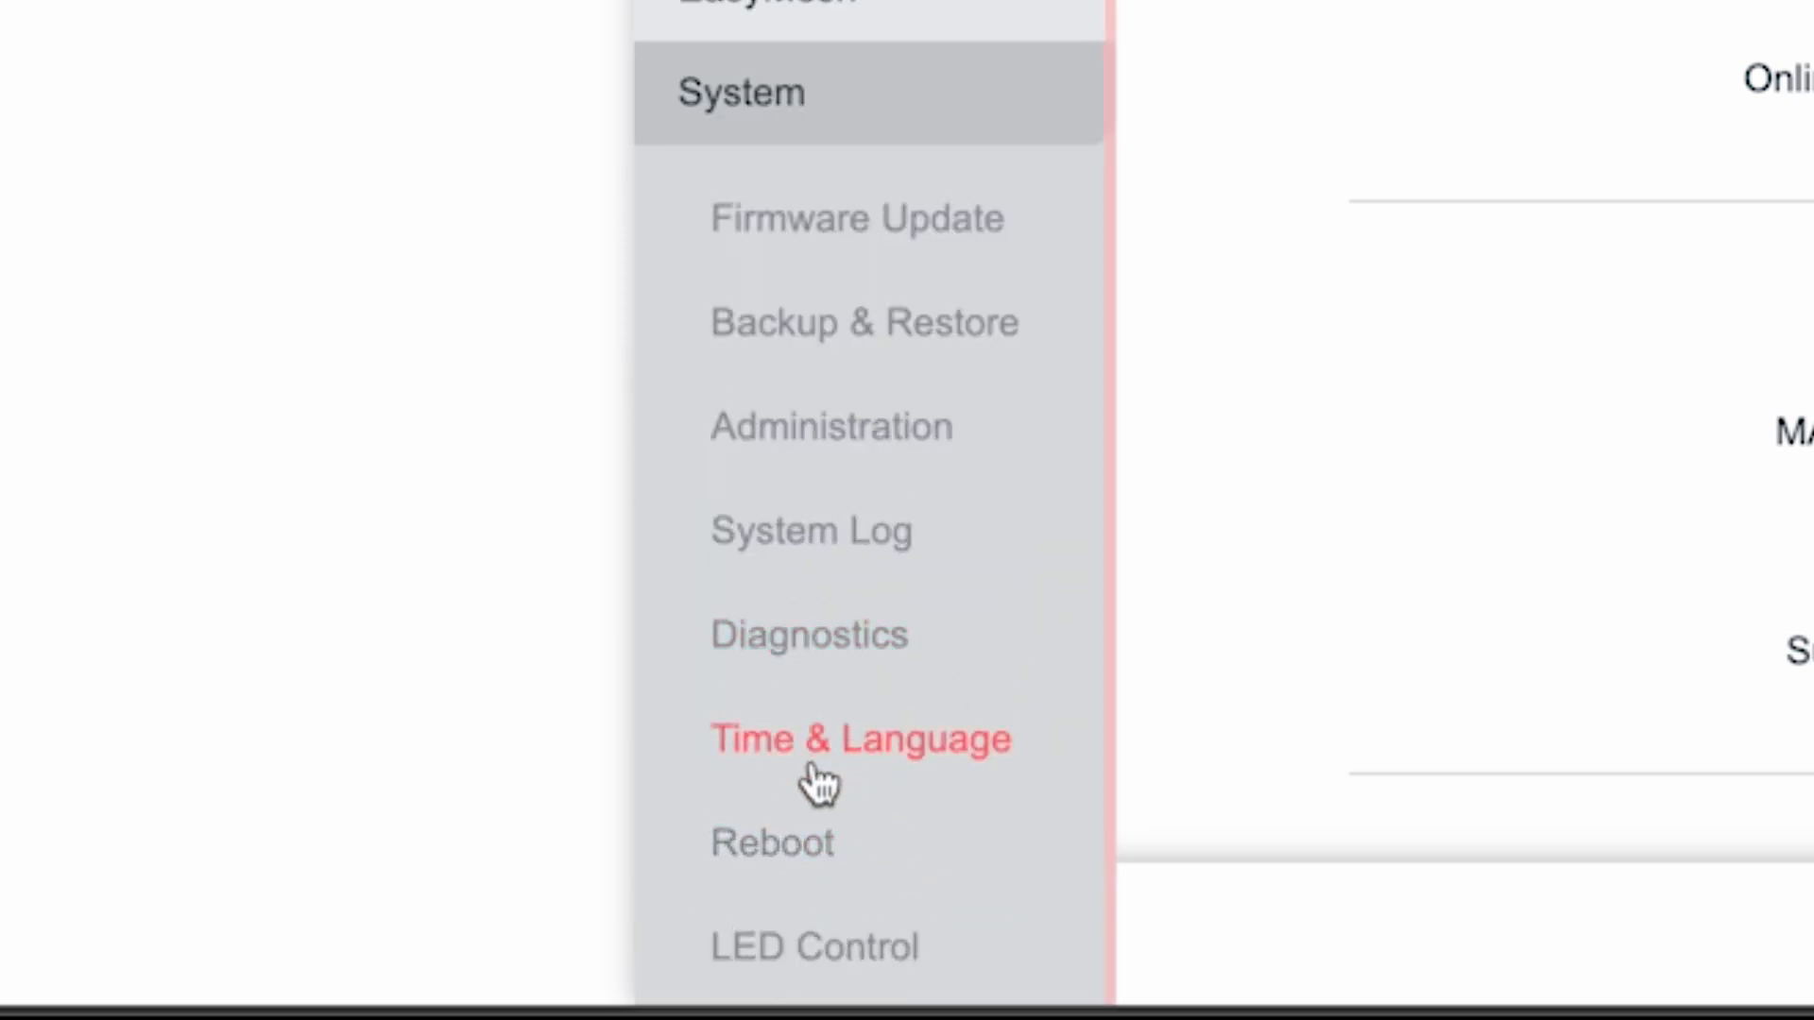
left_click(765, 836)
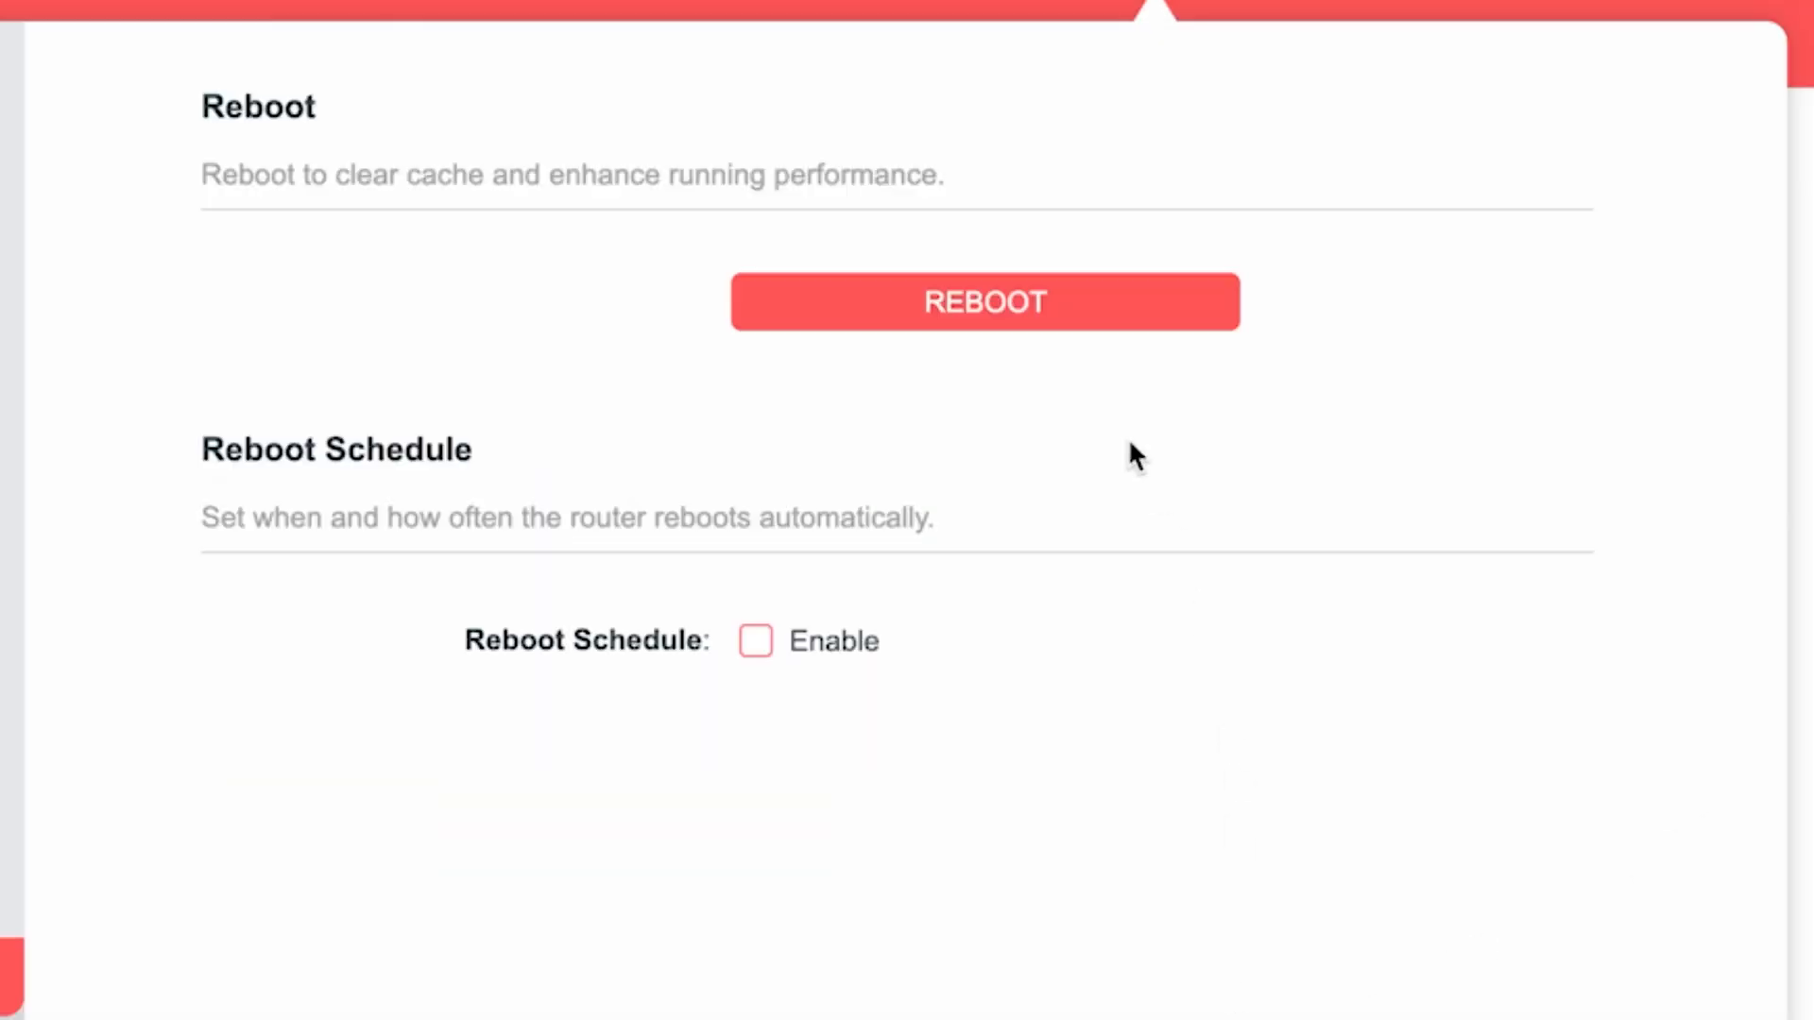
left_click(1085, 303)
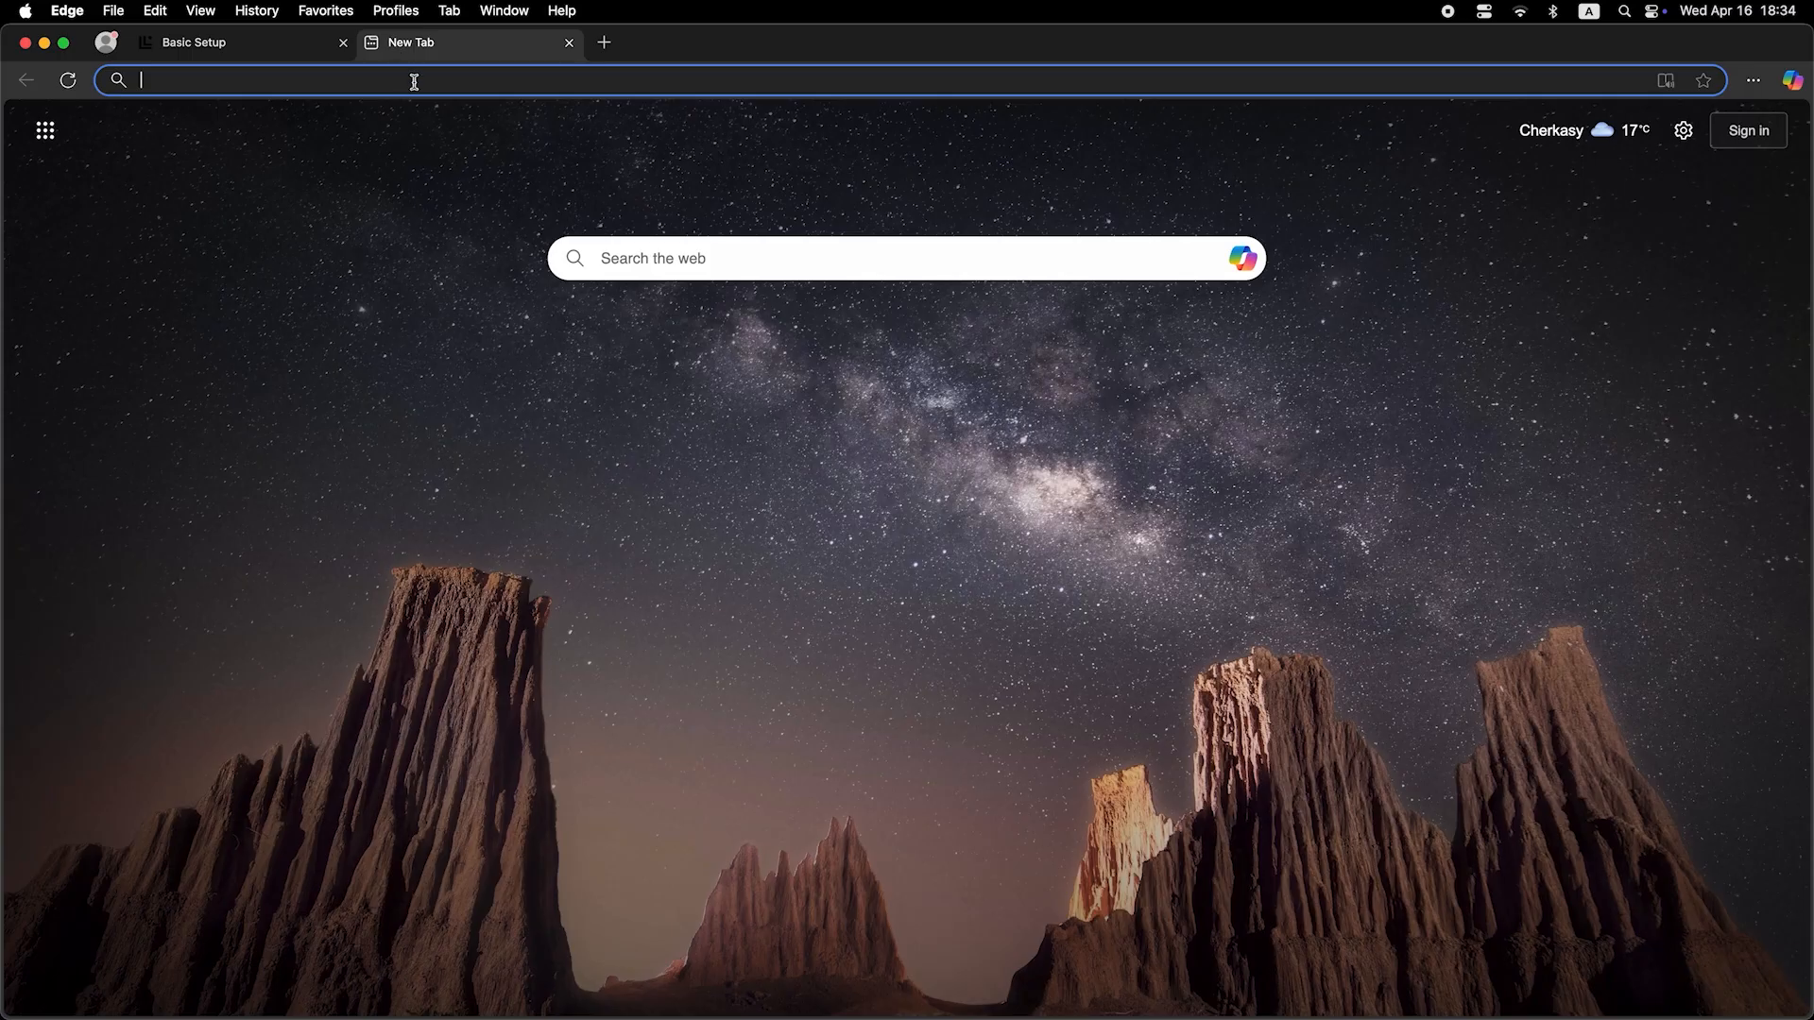
Step: Search the web for dfdfdfdf in a new browser tab to test the internet connection
type("dfdfdfdf")
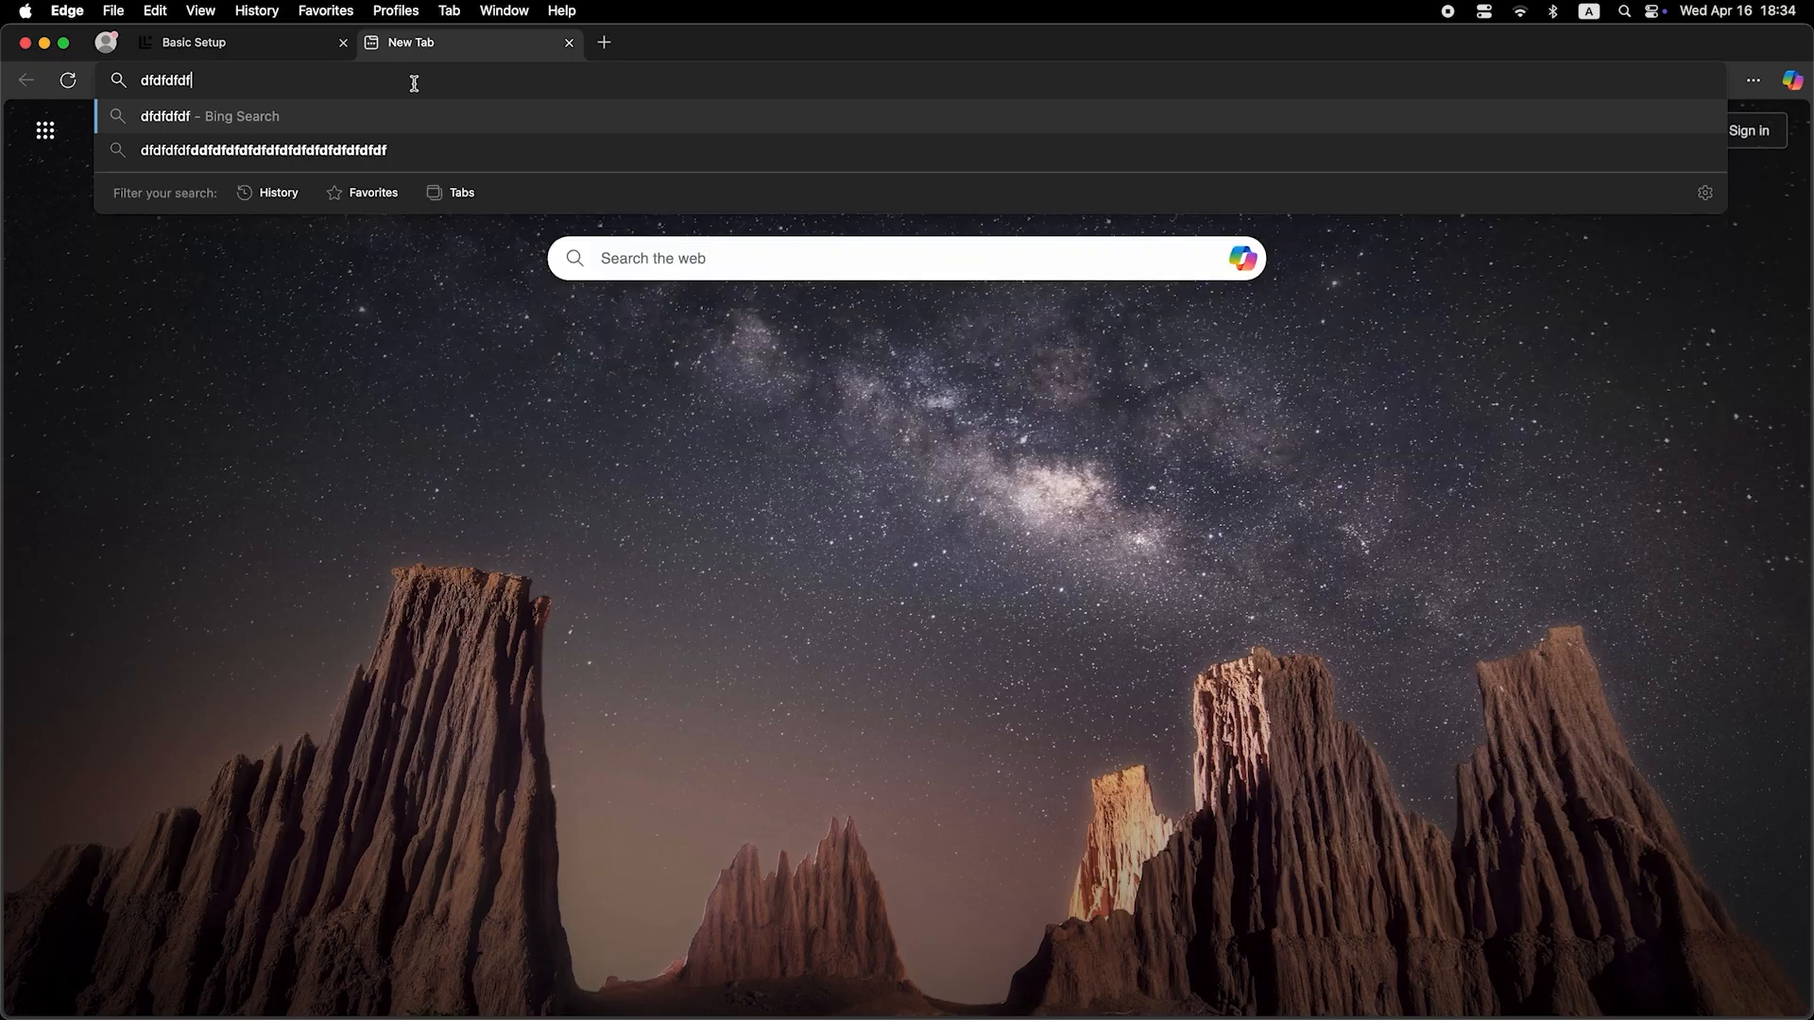
key("Return")
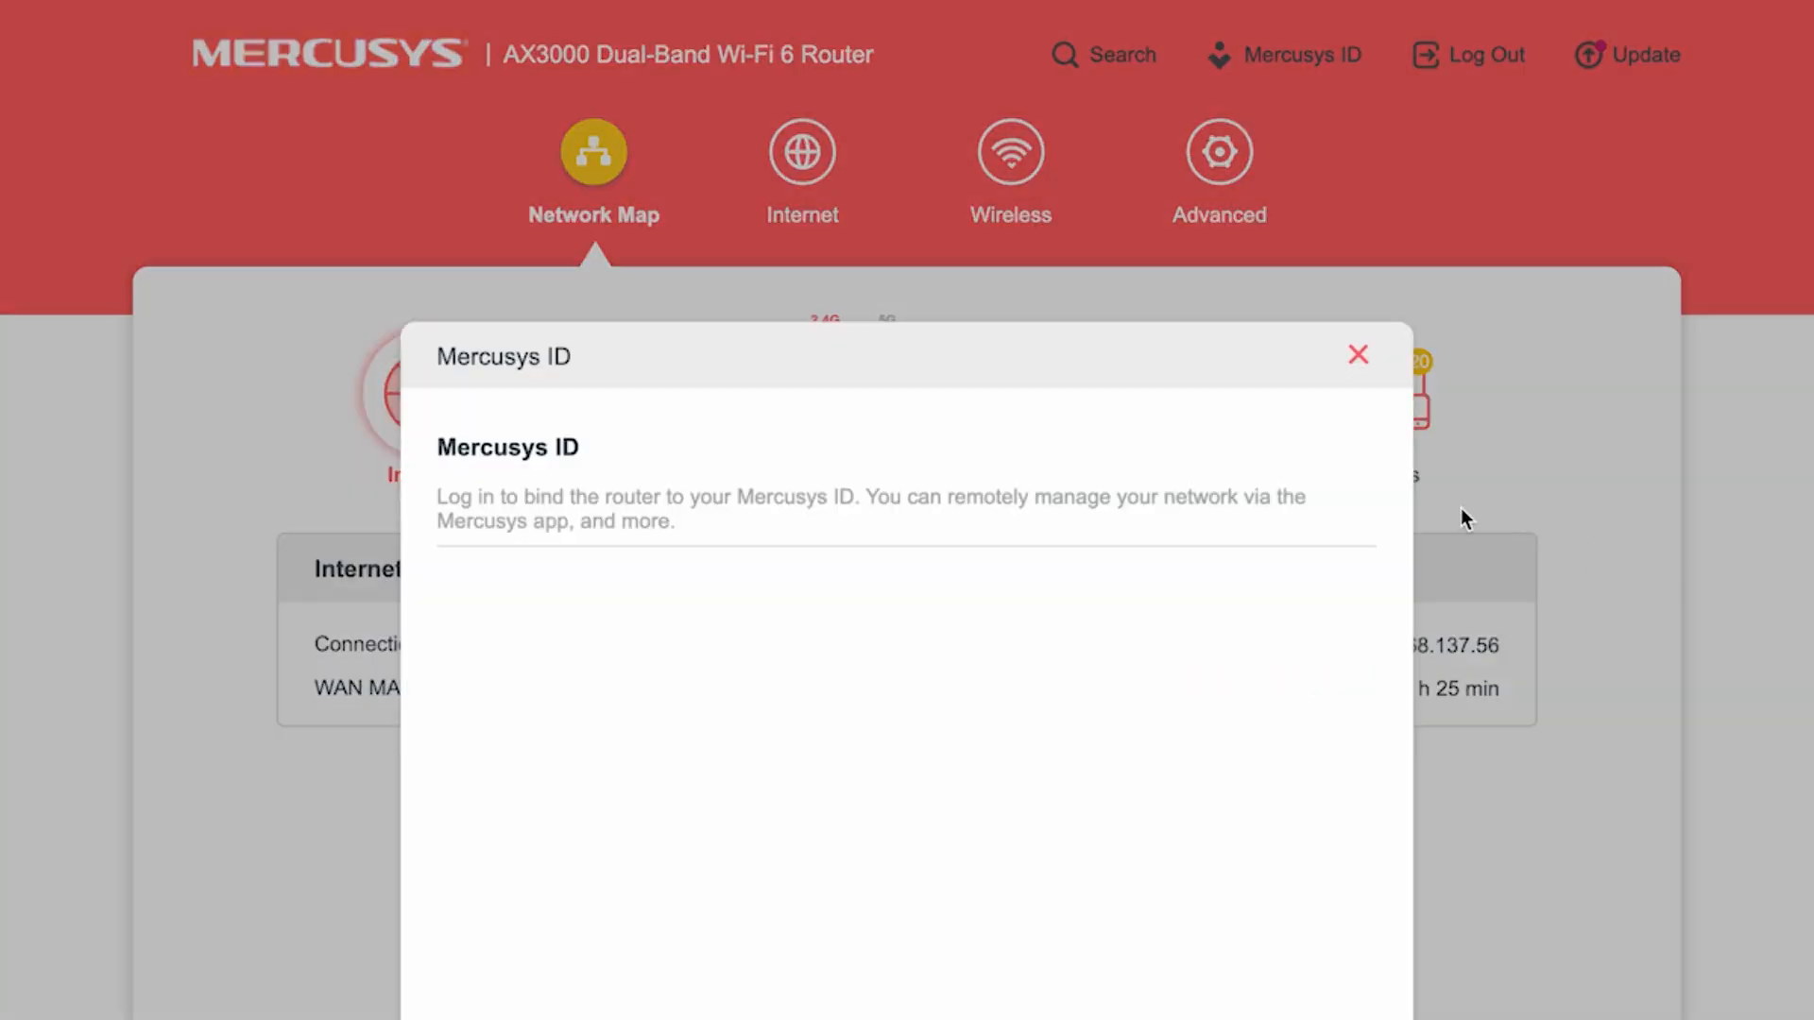
Step: Dismiss the Mercusys ID dialog, set the Internet page's Router MAC Address to Clone Current Device MAC, and save
left_click(1353, 370)
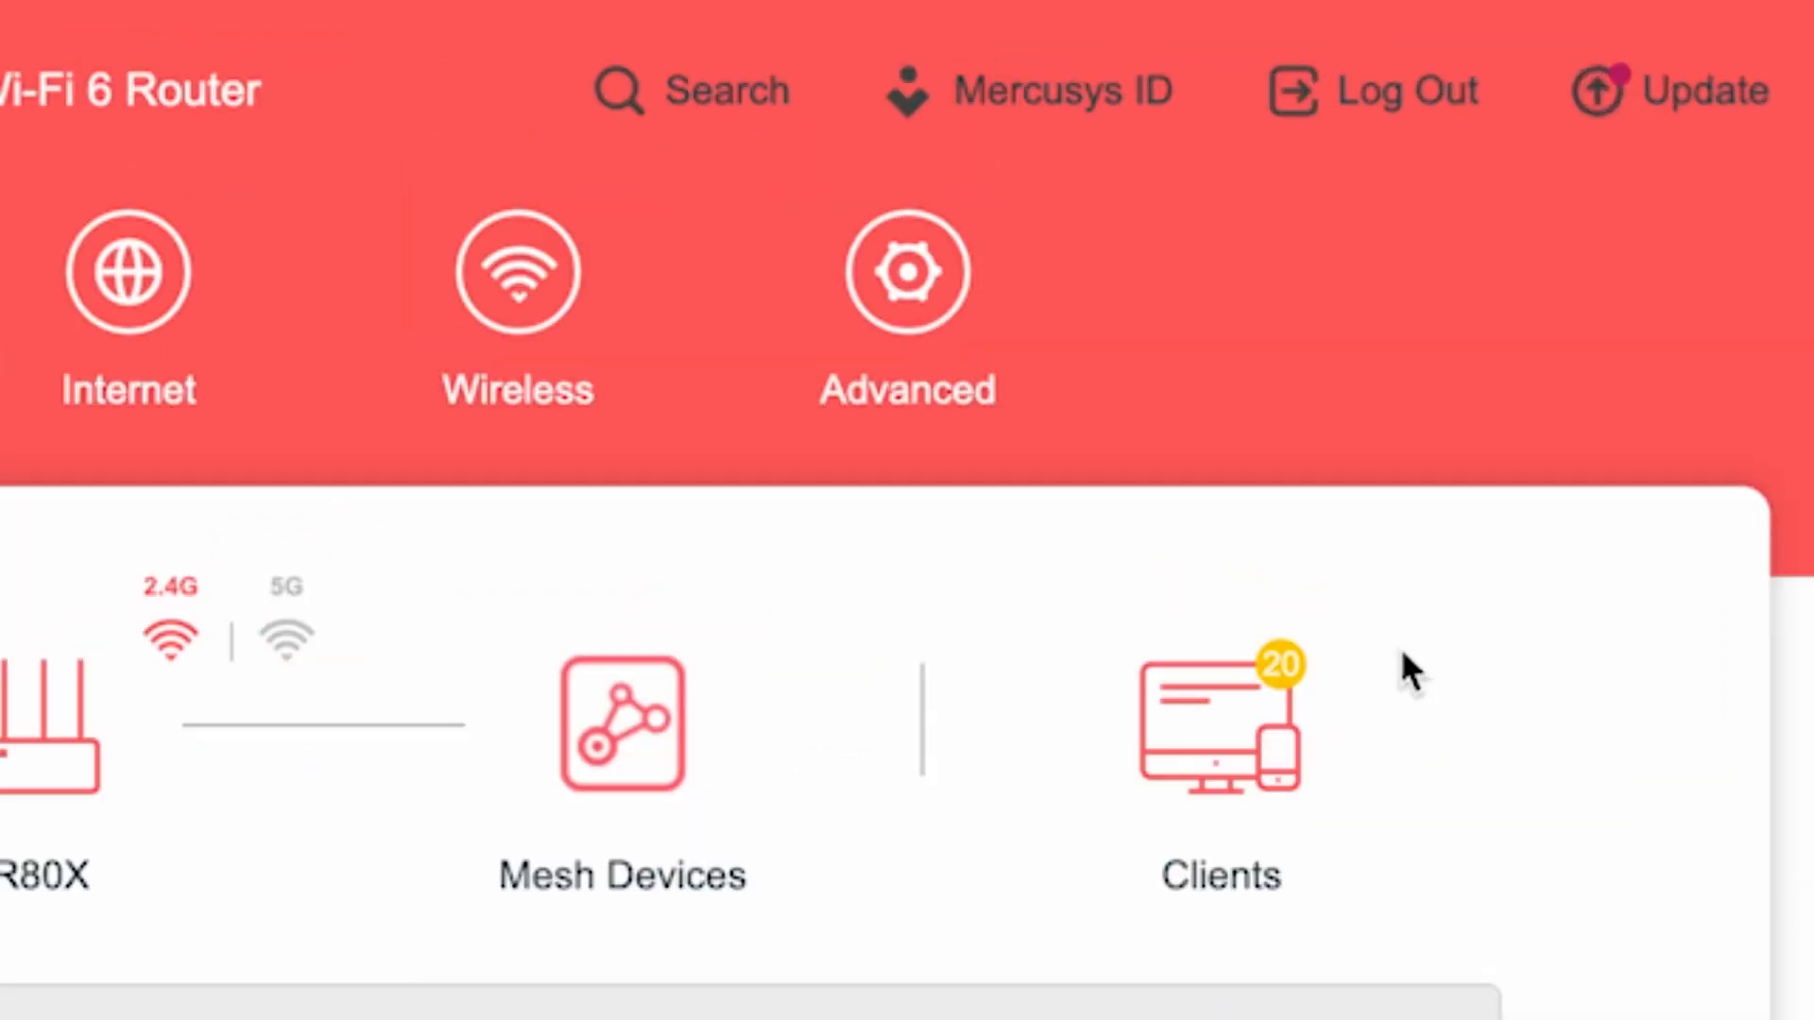
left_click(910, 276)
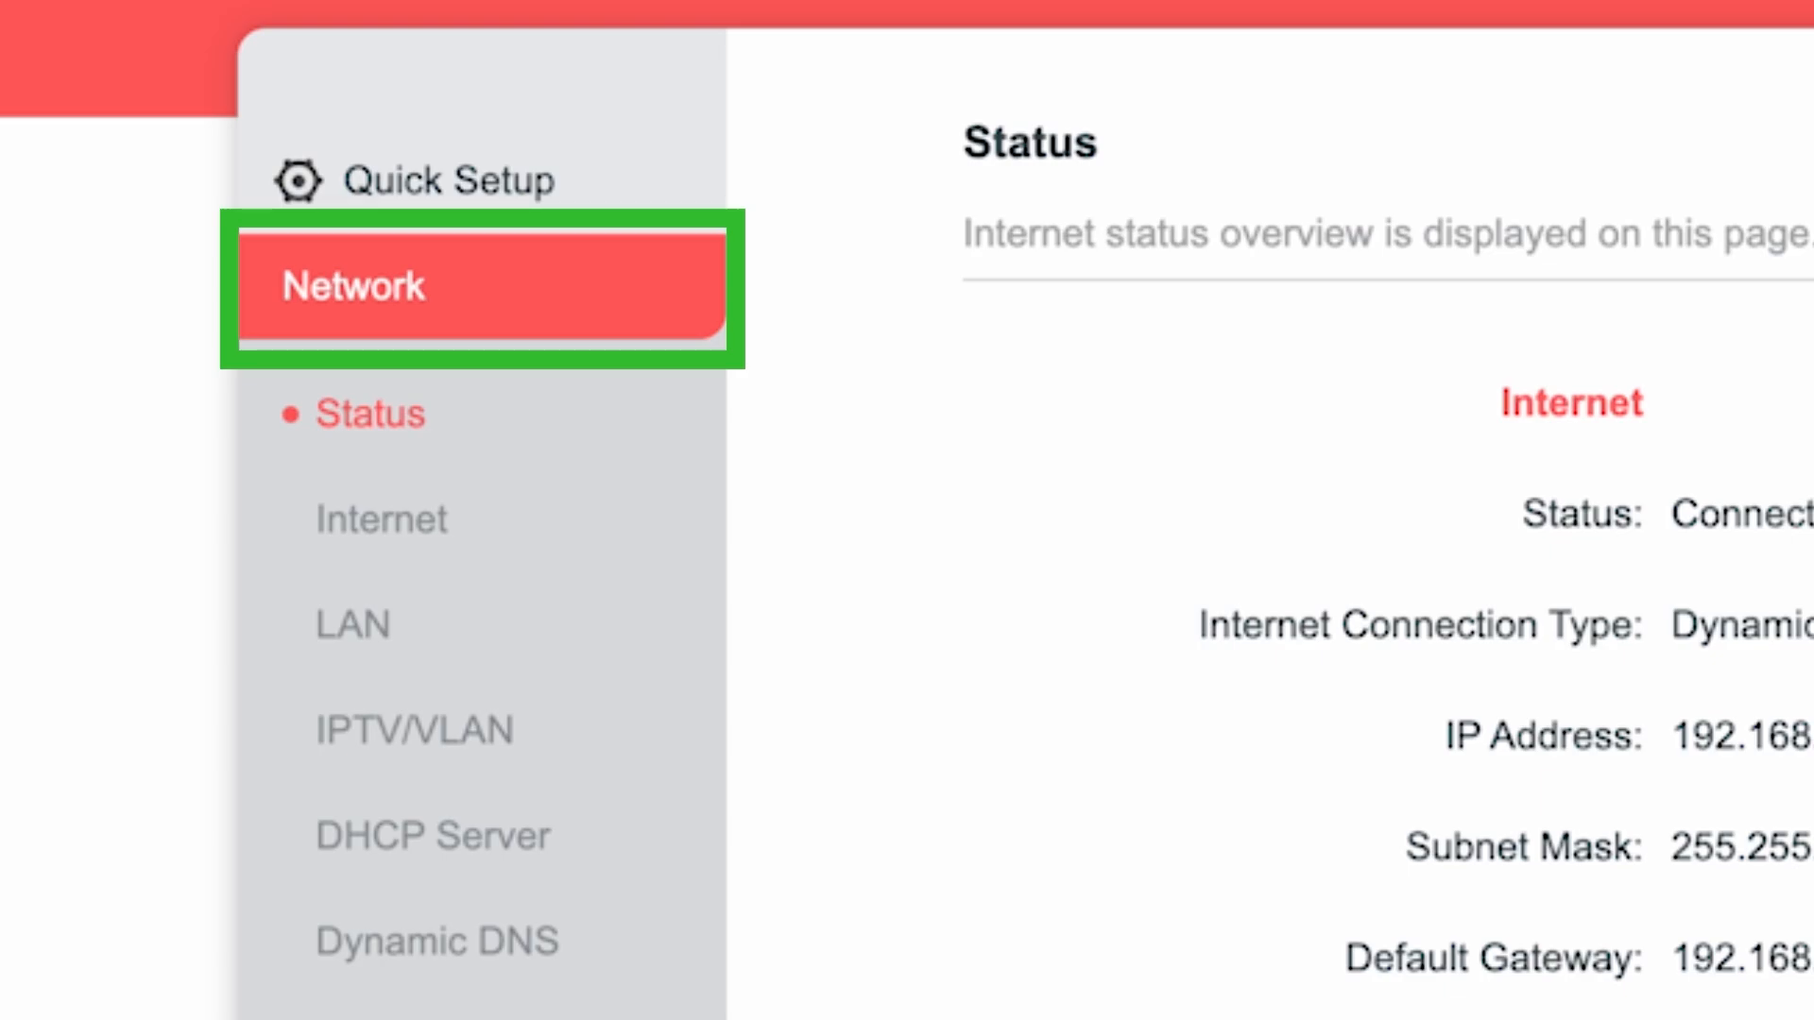
left_click(387, 518)
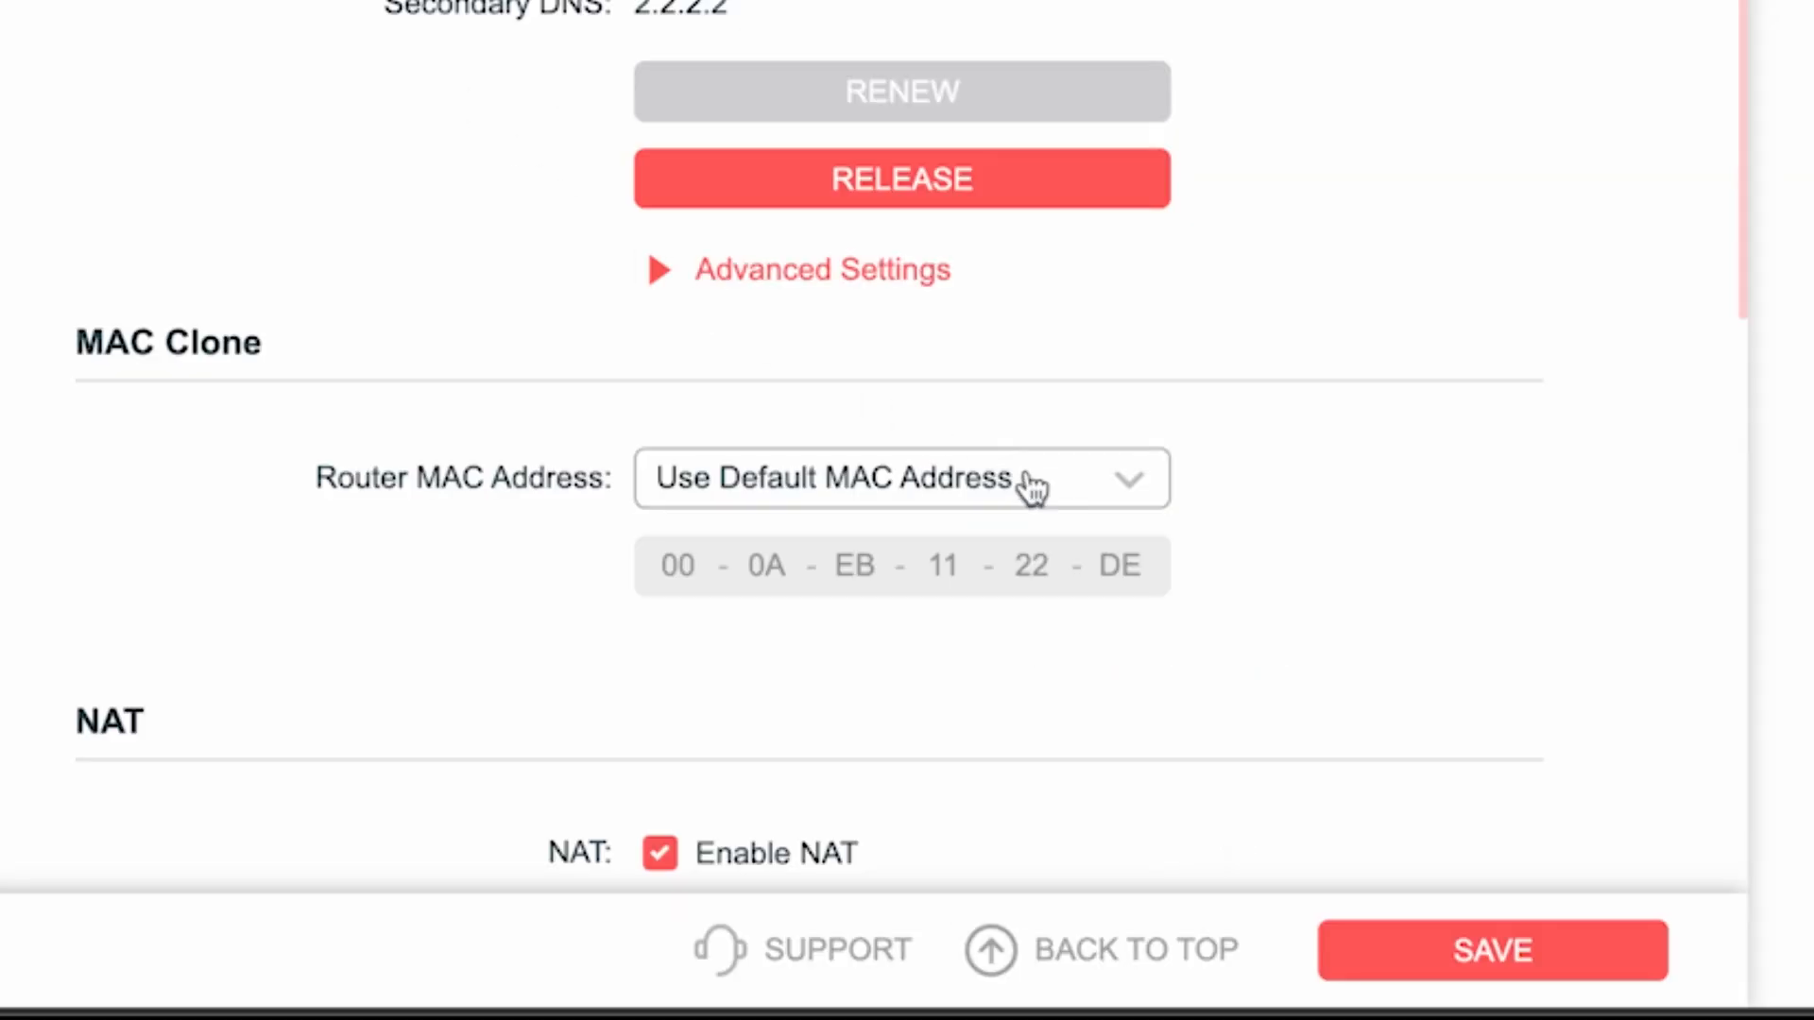
left_click(1033, 486)
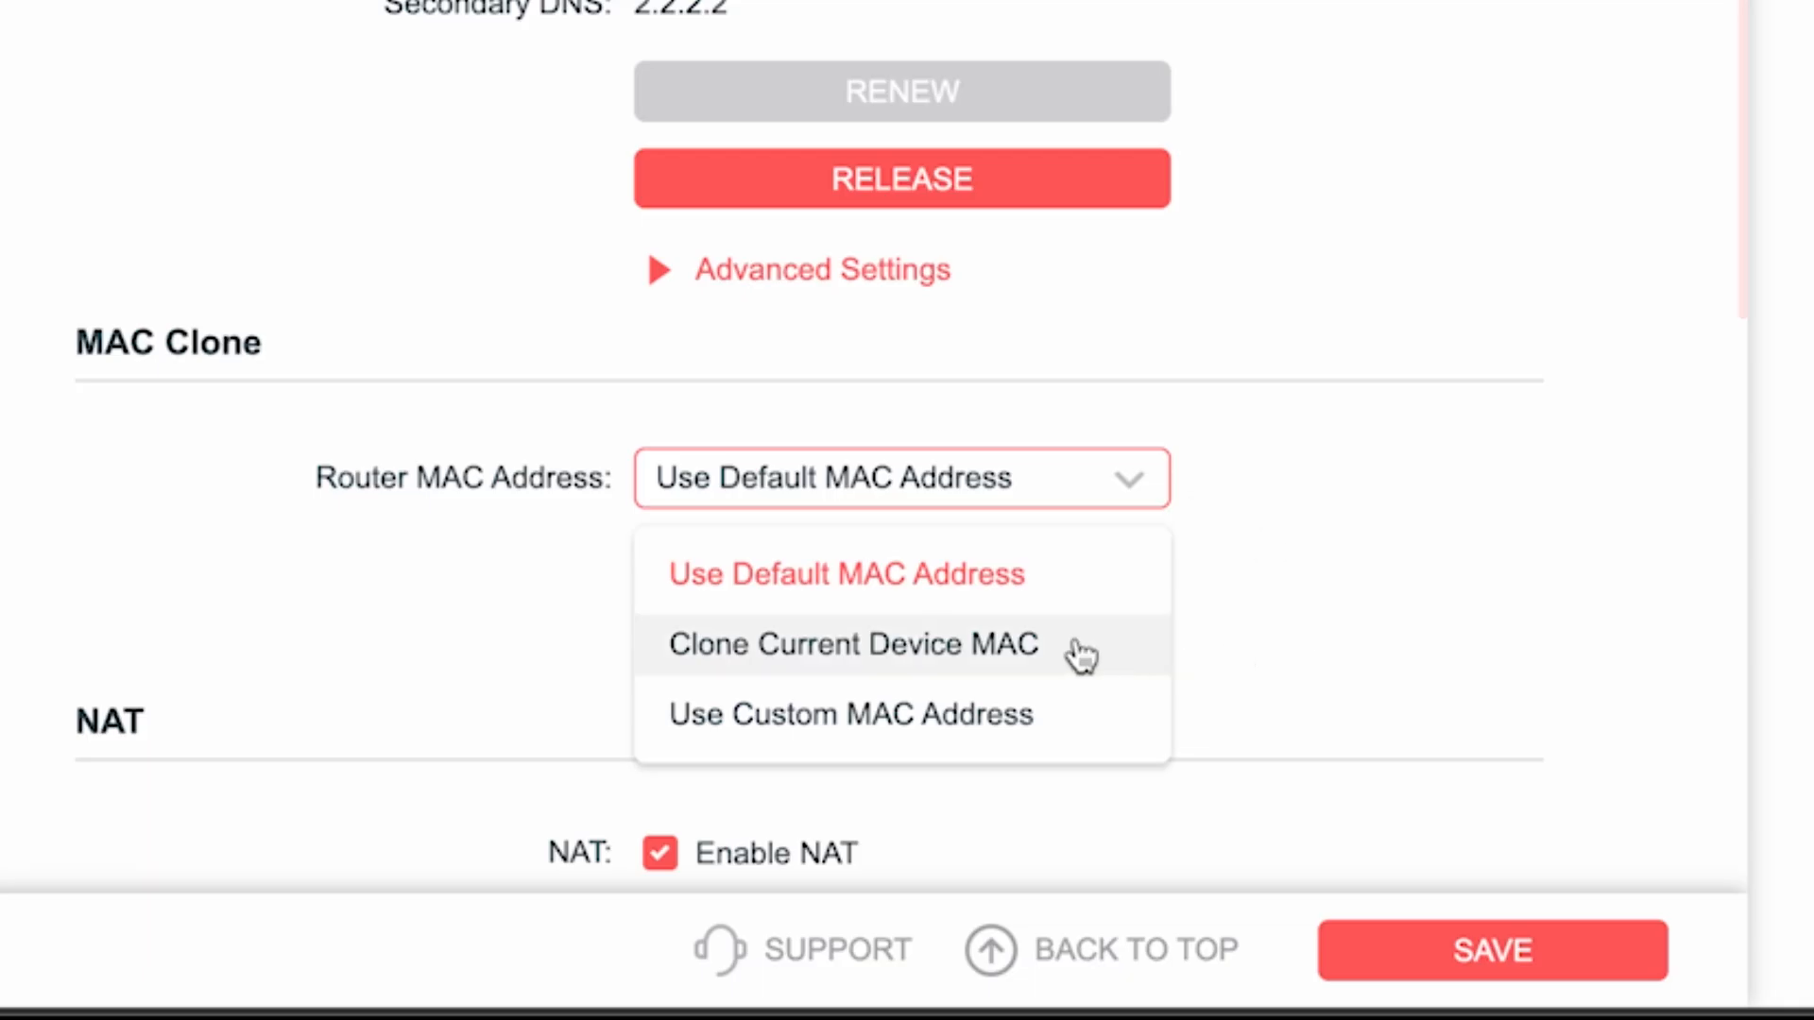
left_click(822, 656)
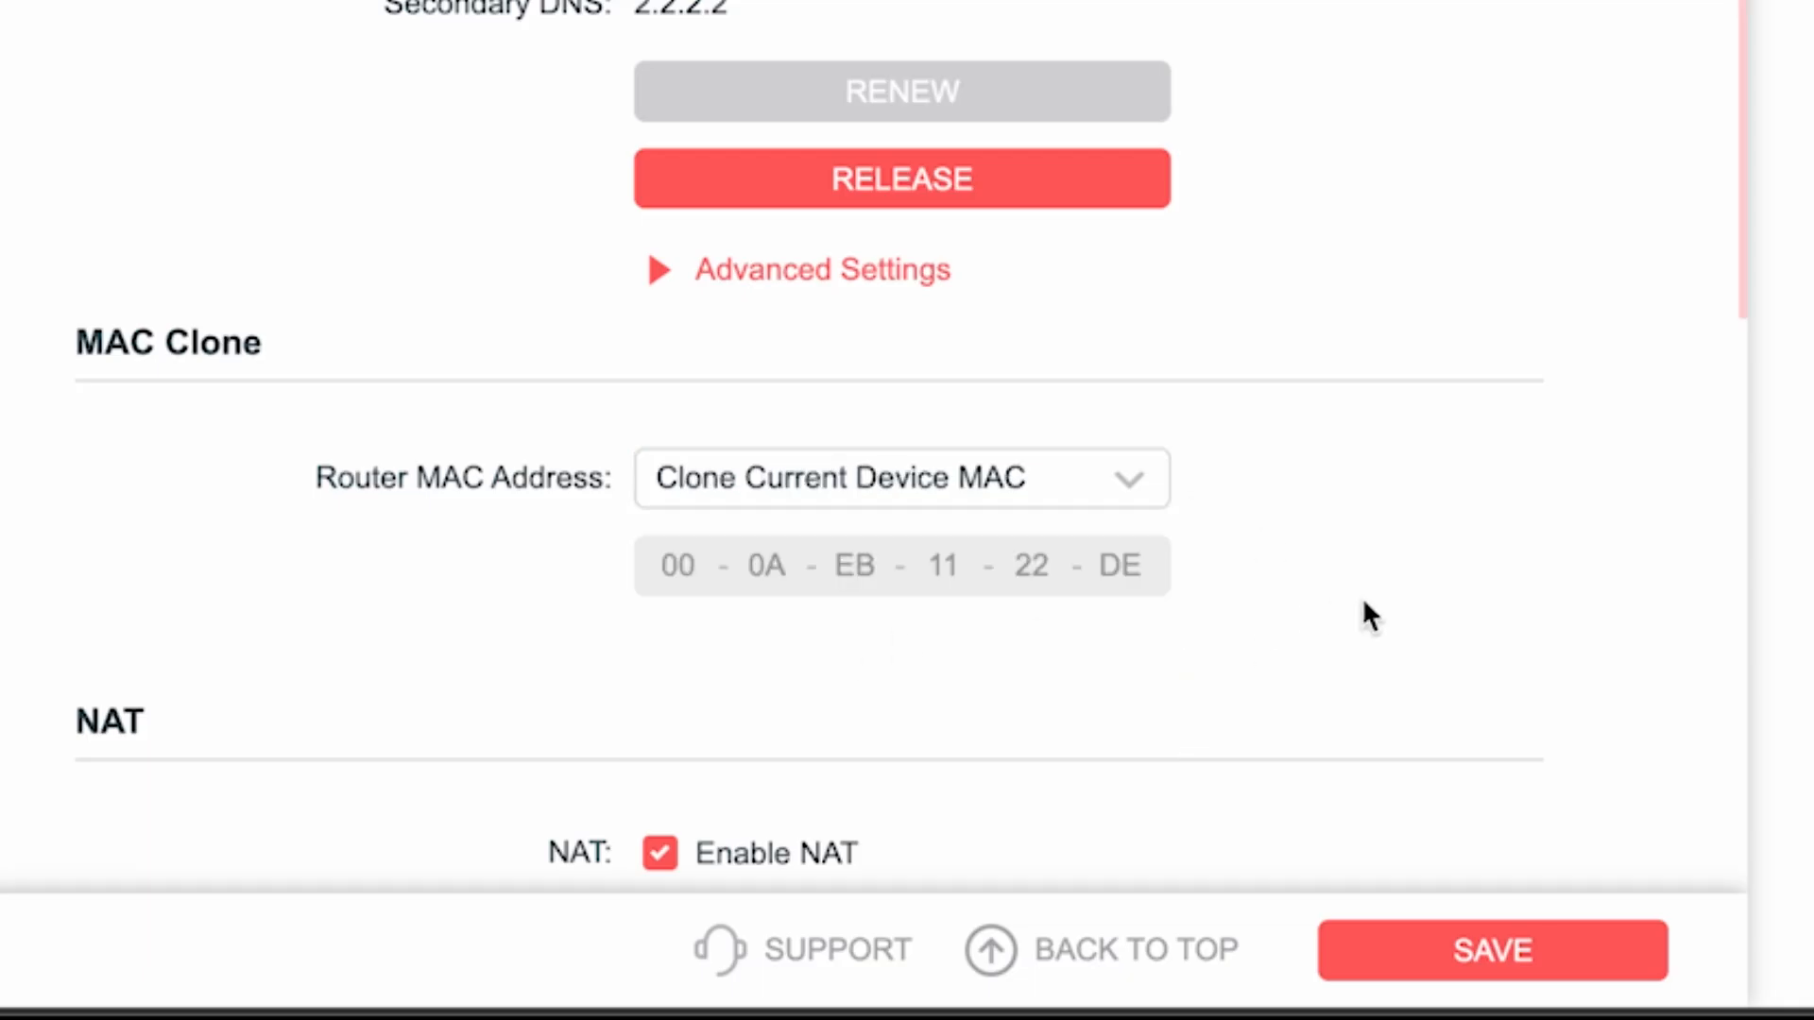
left_click(1512, 952)
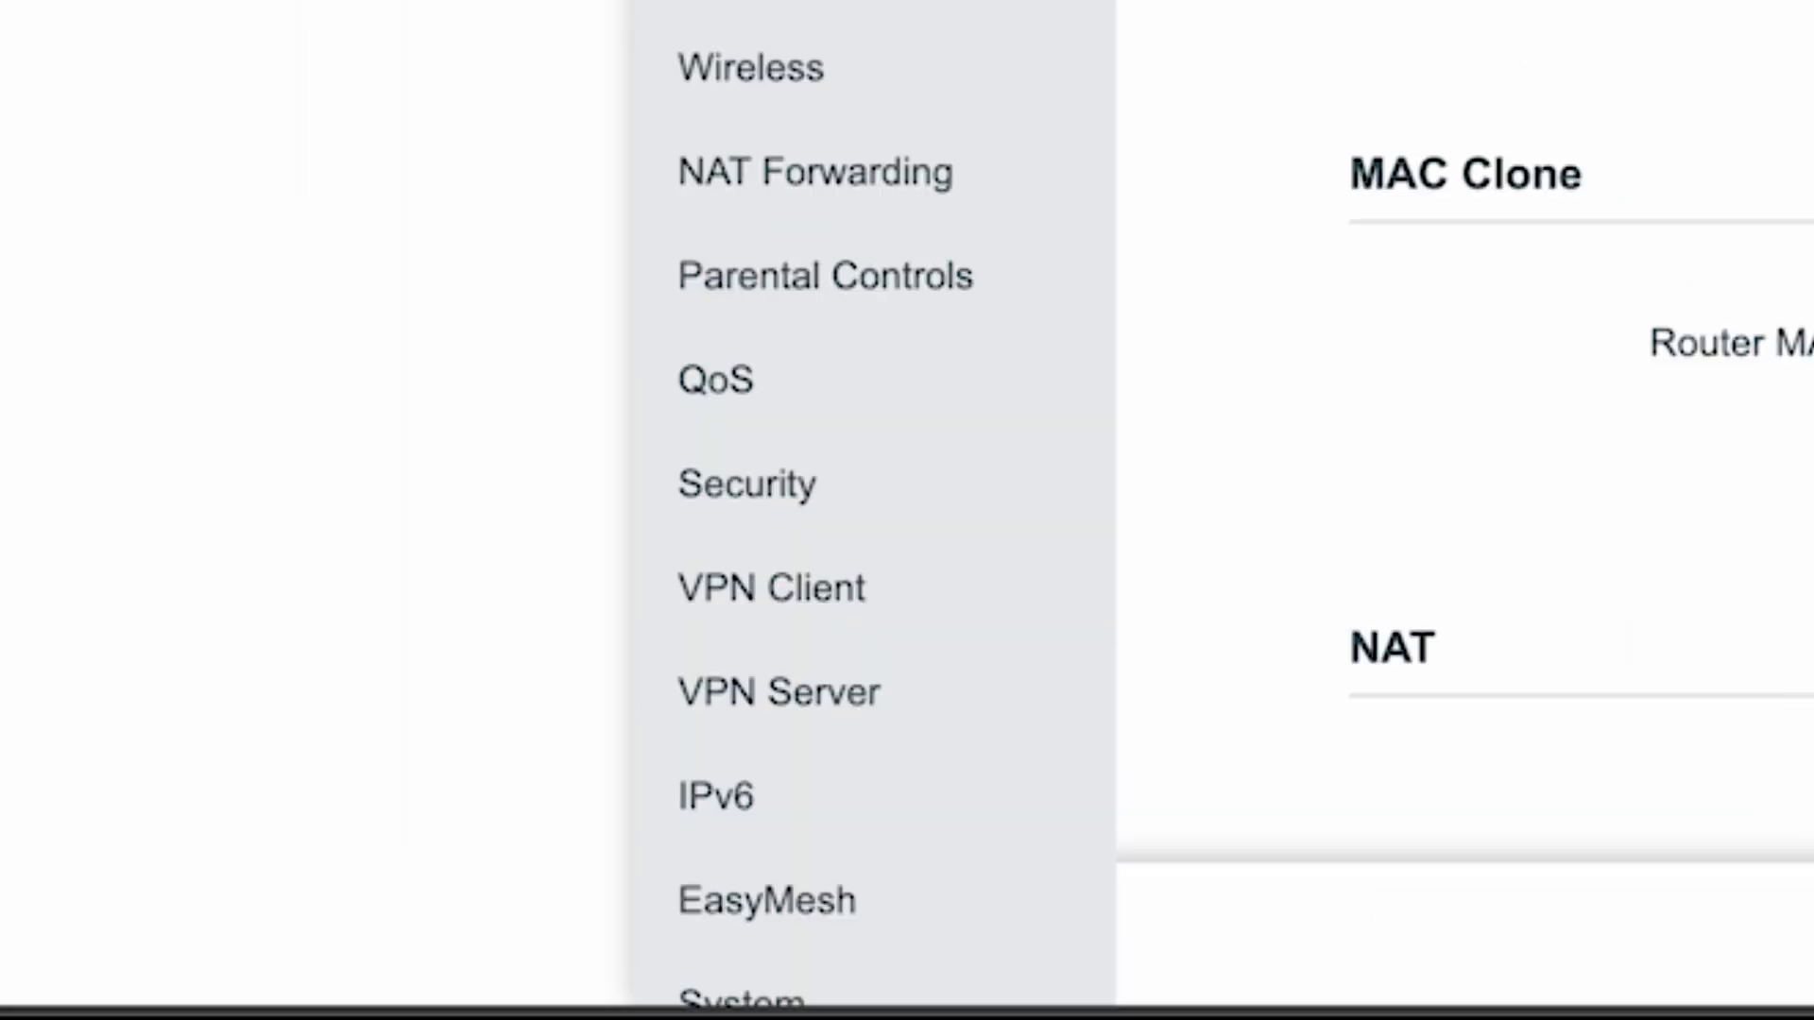
Step: Reboot the router again from the System Reboot page
scroll(911, 251, "down", 2)
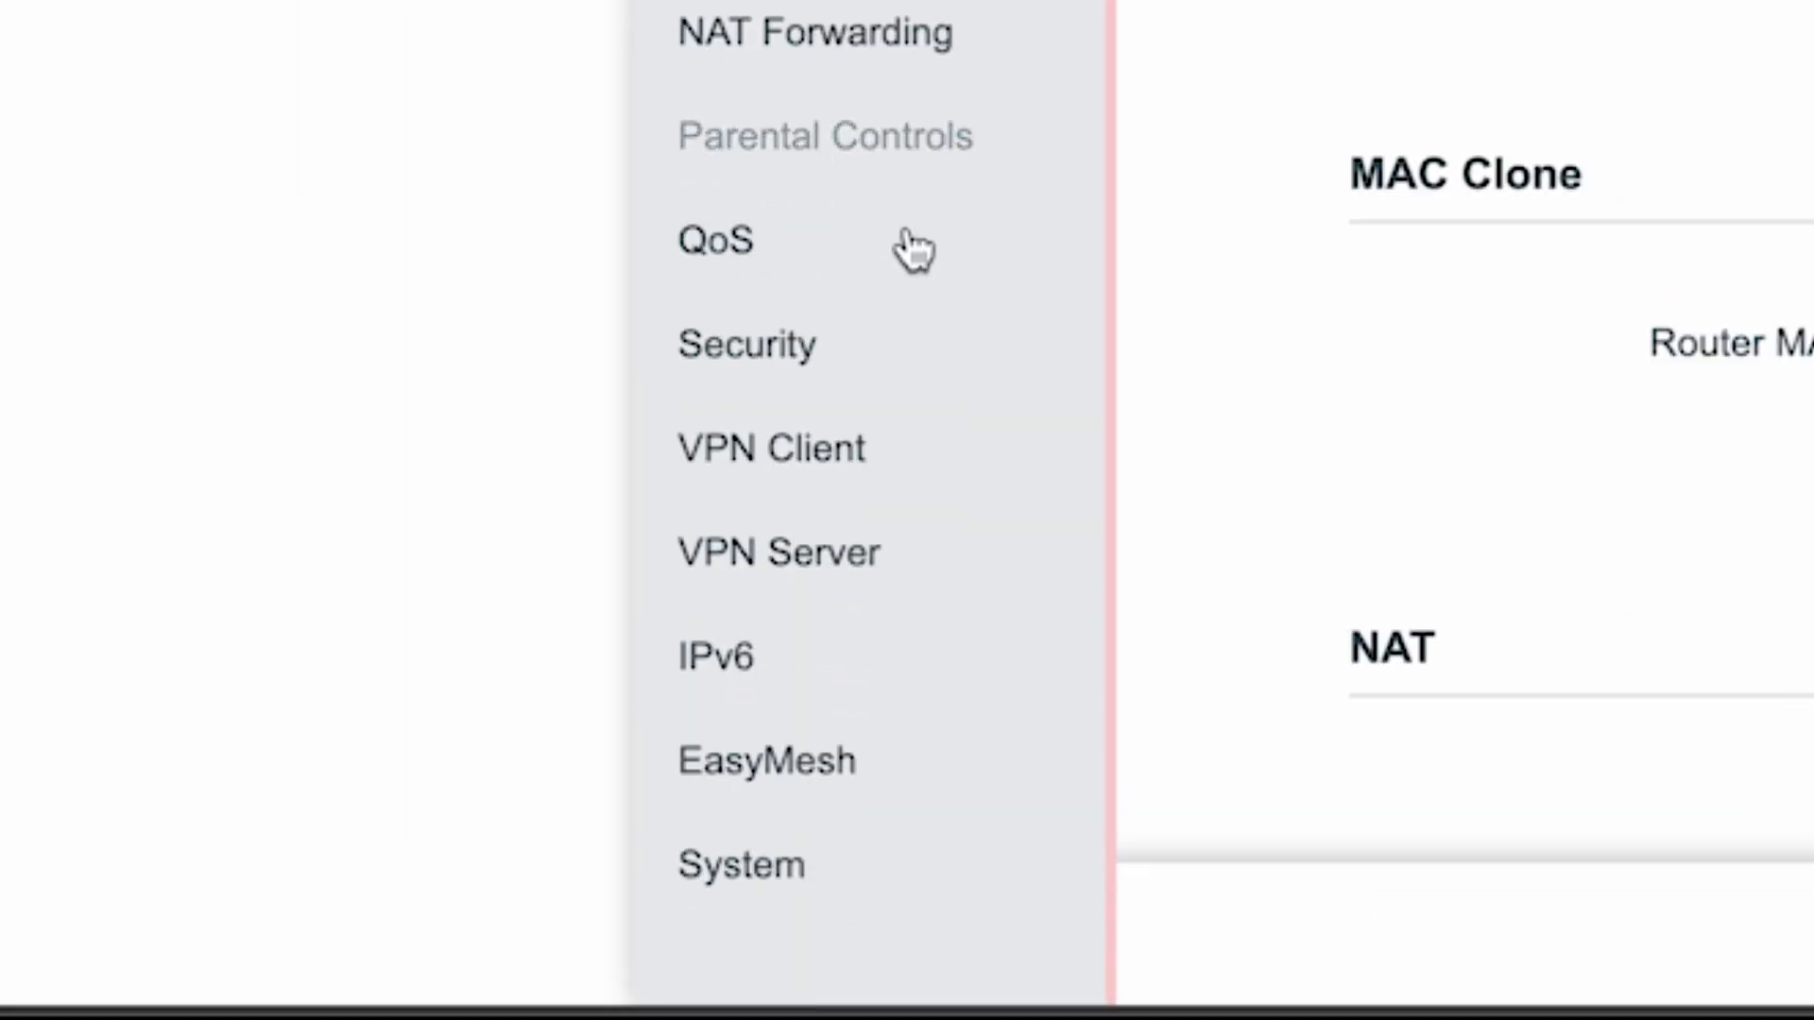
left_click(769, 880)
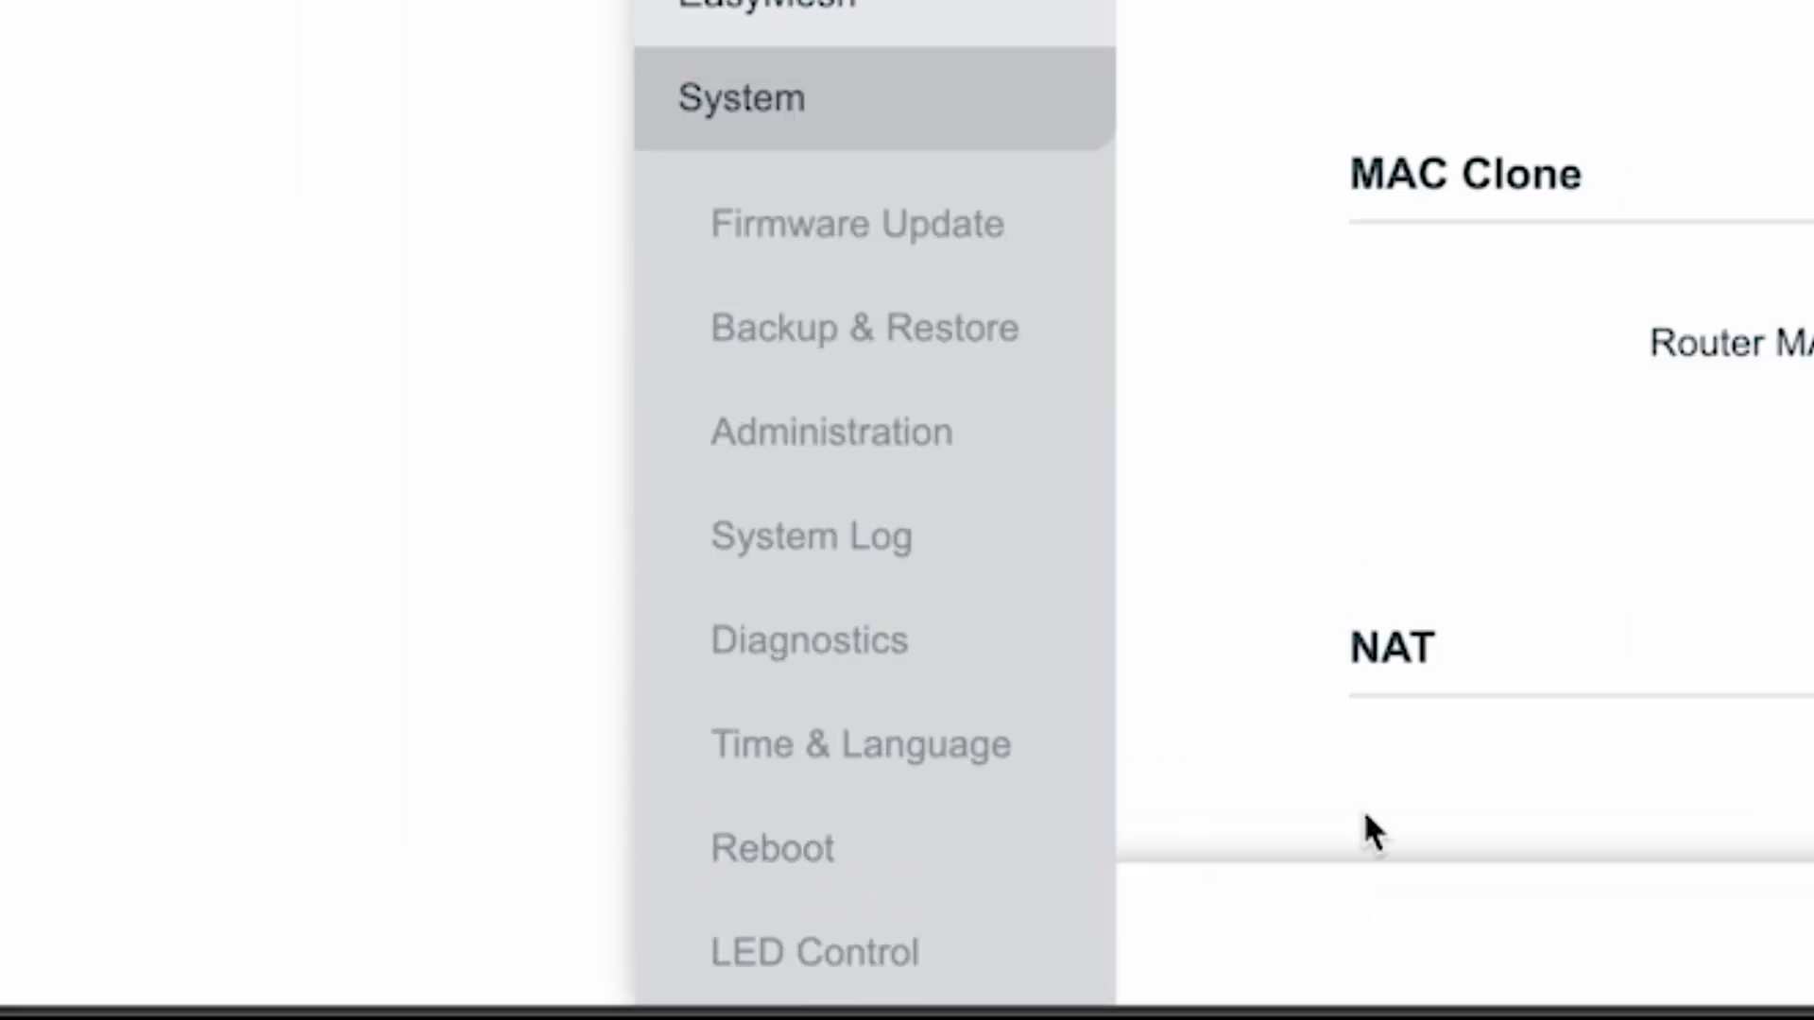
left_click(777, 850)
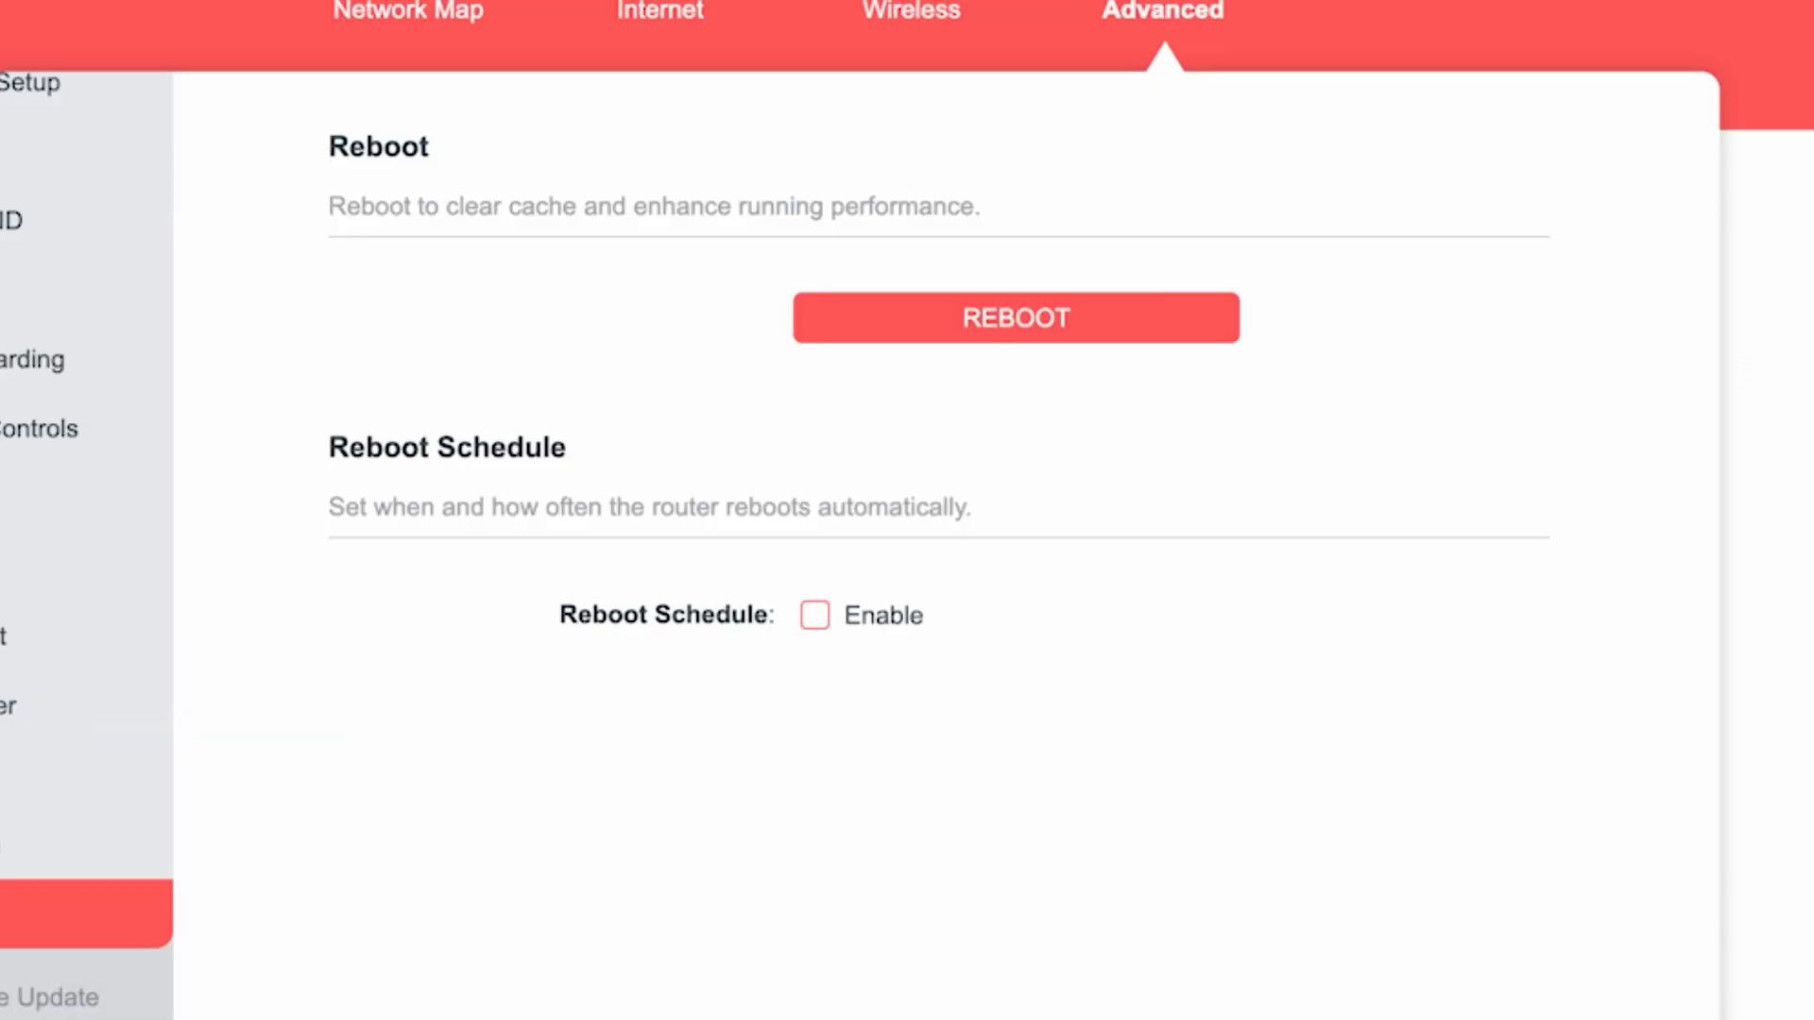
left_click(963, 332)
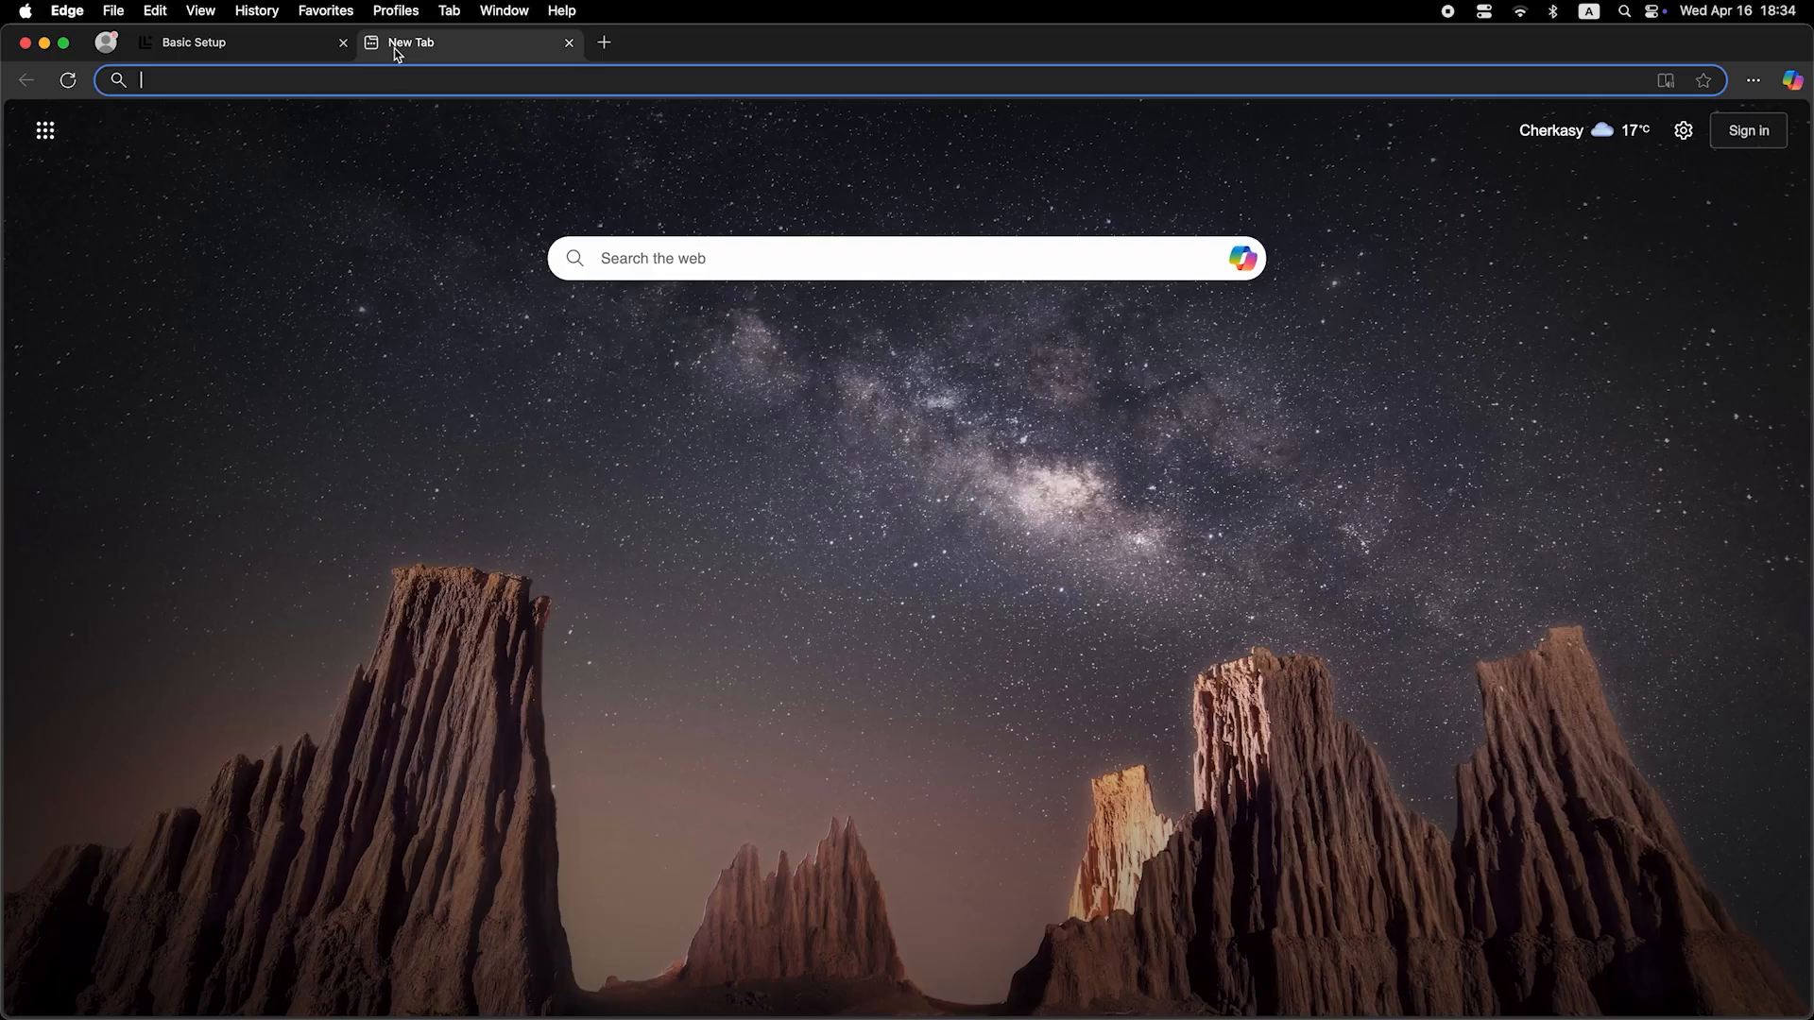
Step: Search the web for dfdfdf in the new browser tab to test the internet connection
left_click(414, 83)
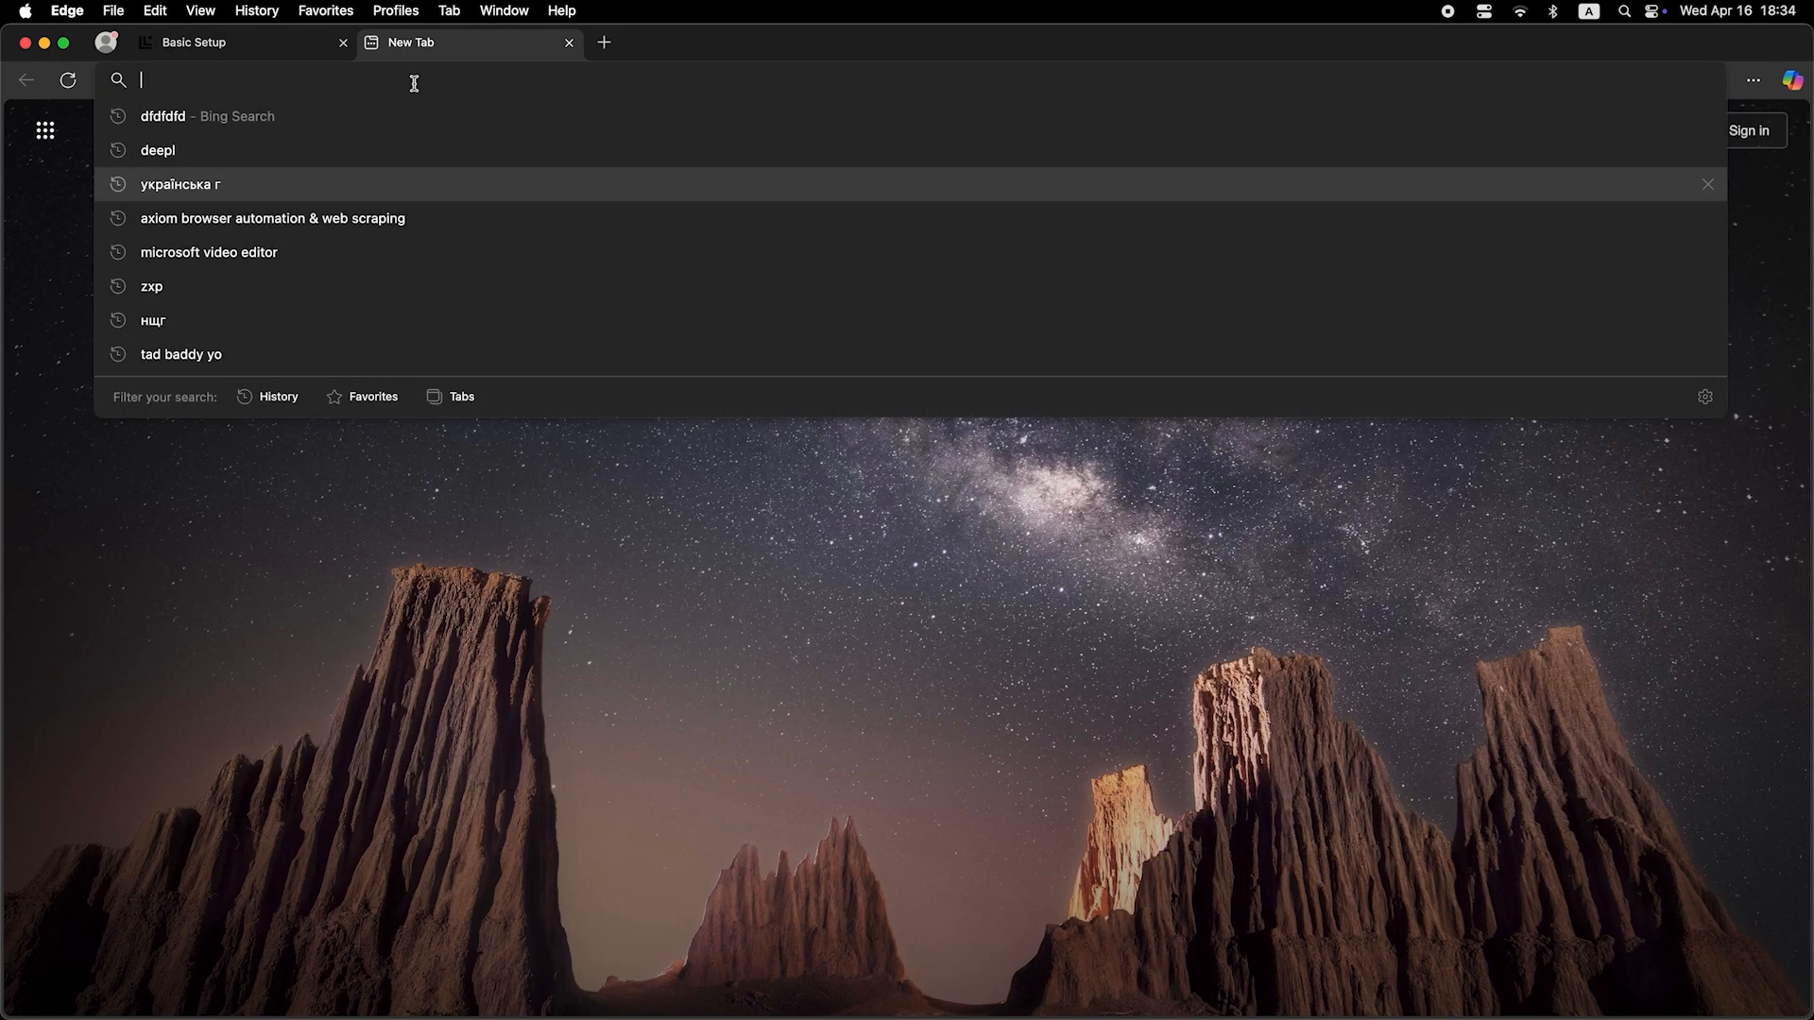
type("dfdfdfd")
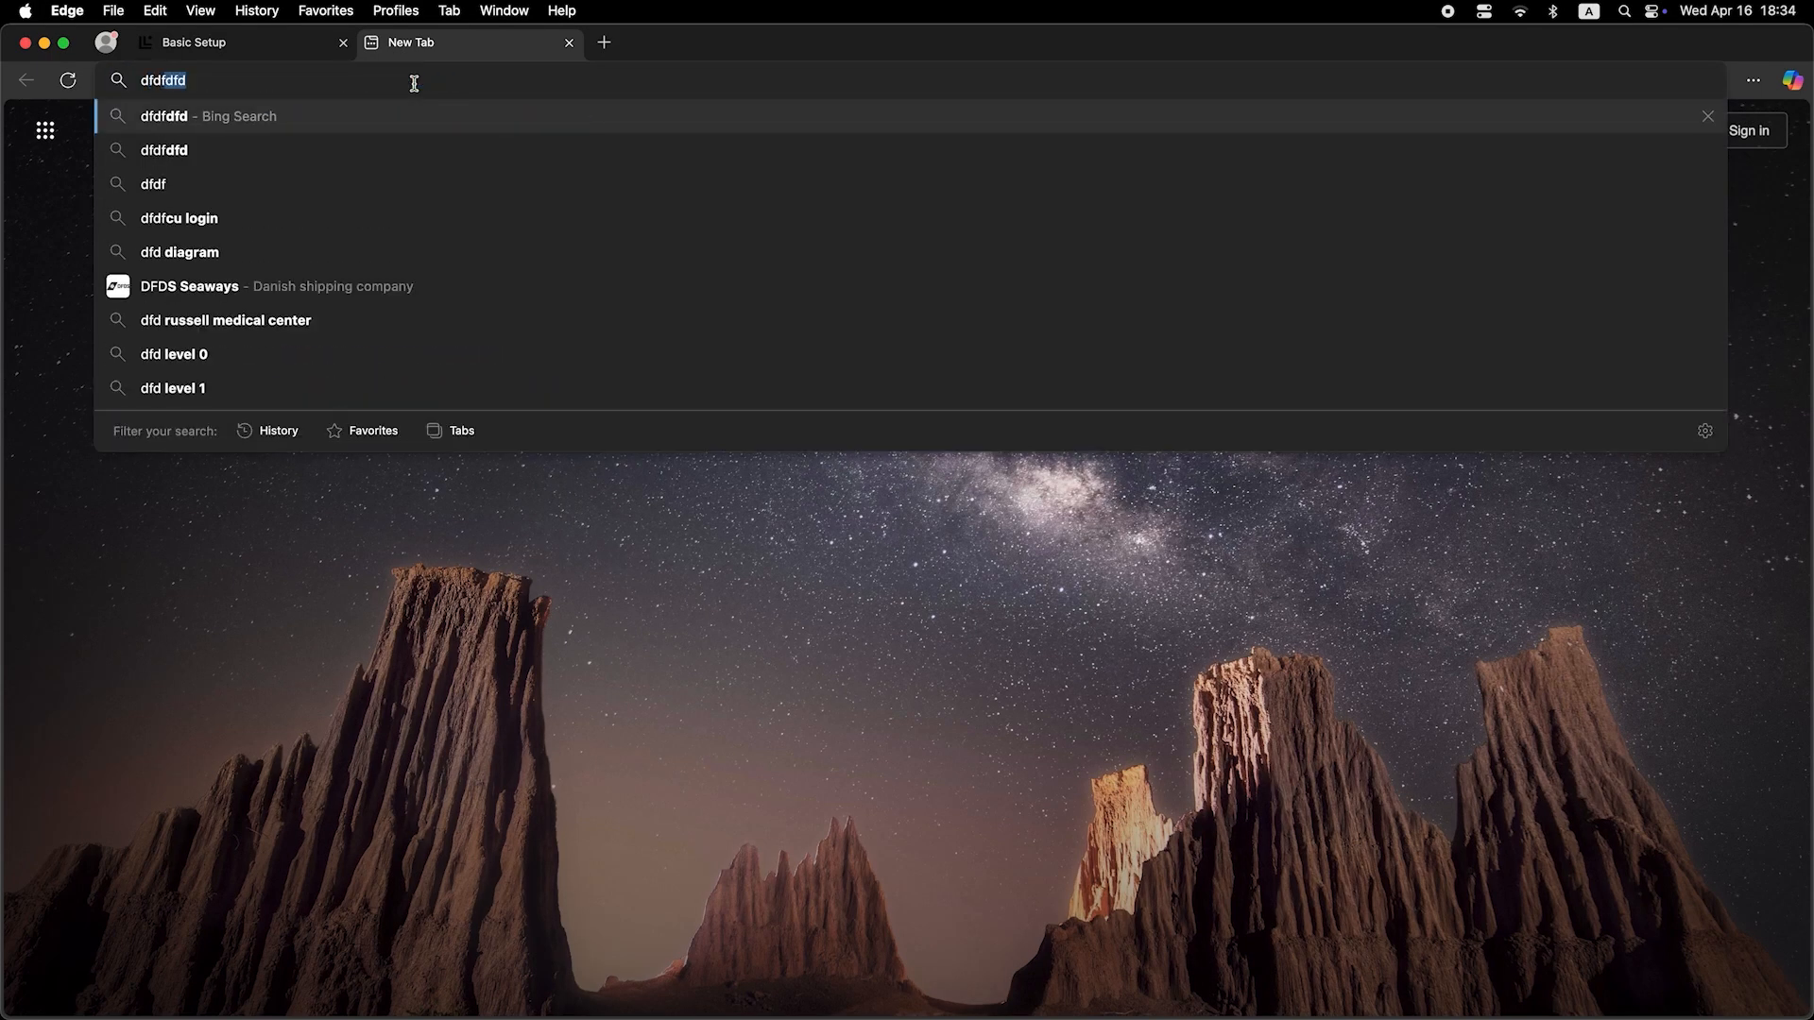